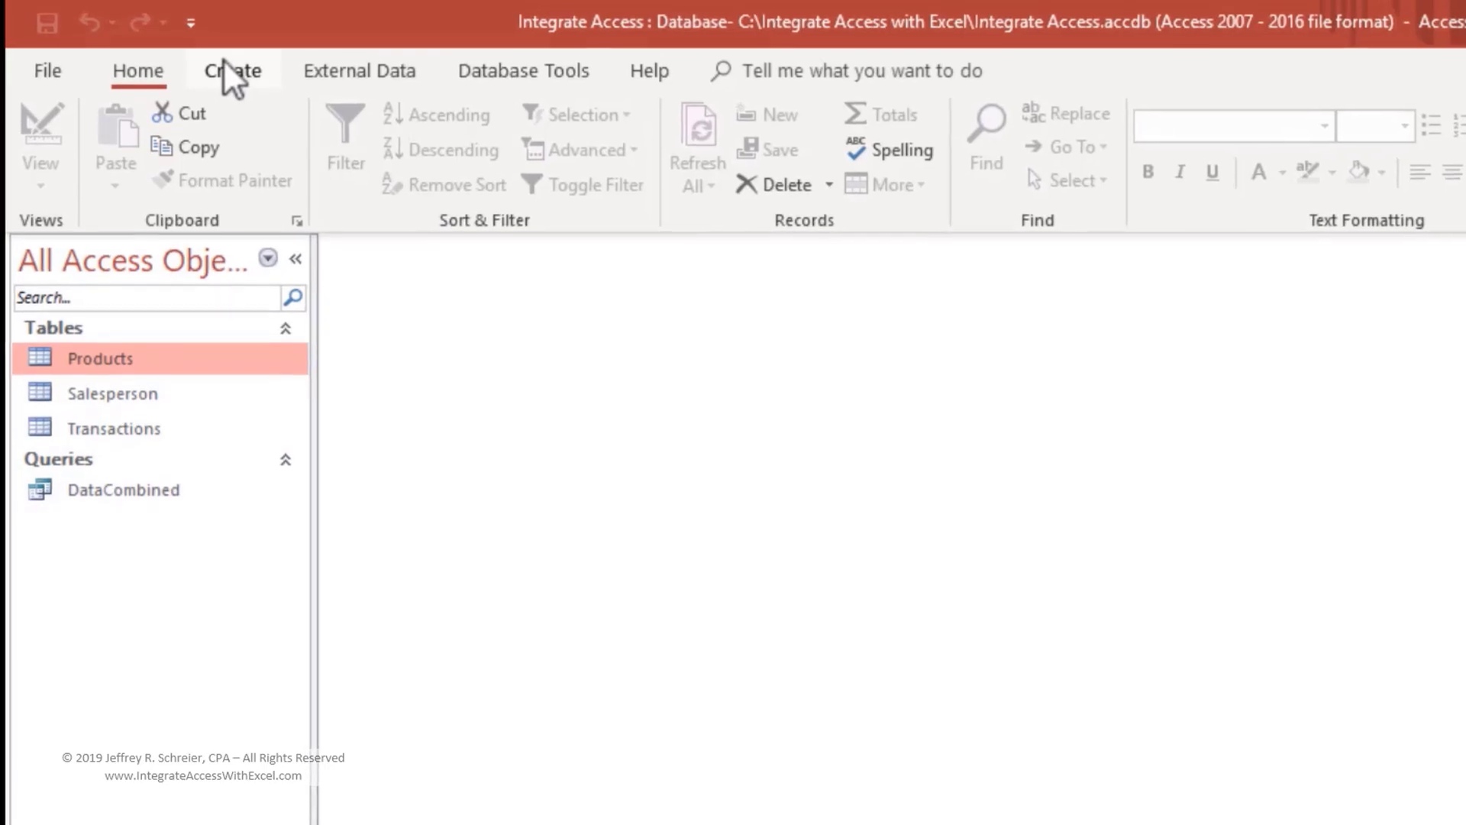
Create a new query in Design view that uses the existing DataCombined query as its source
left_click(226, 64)
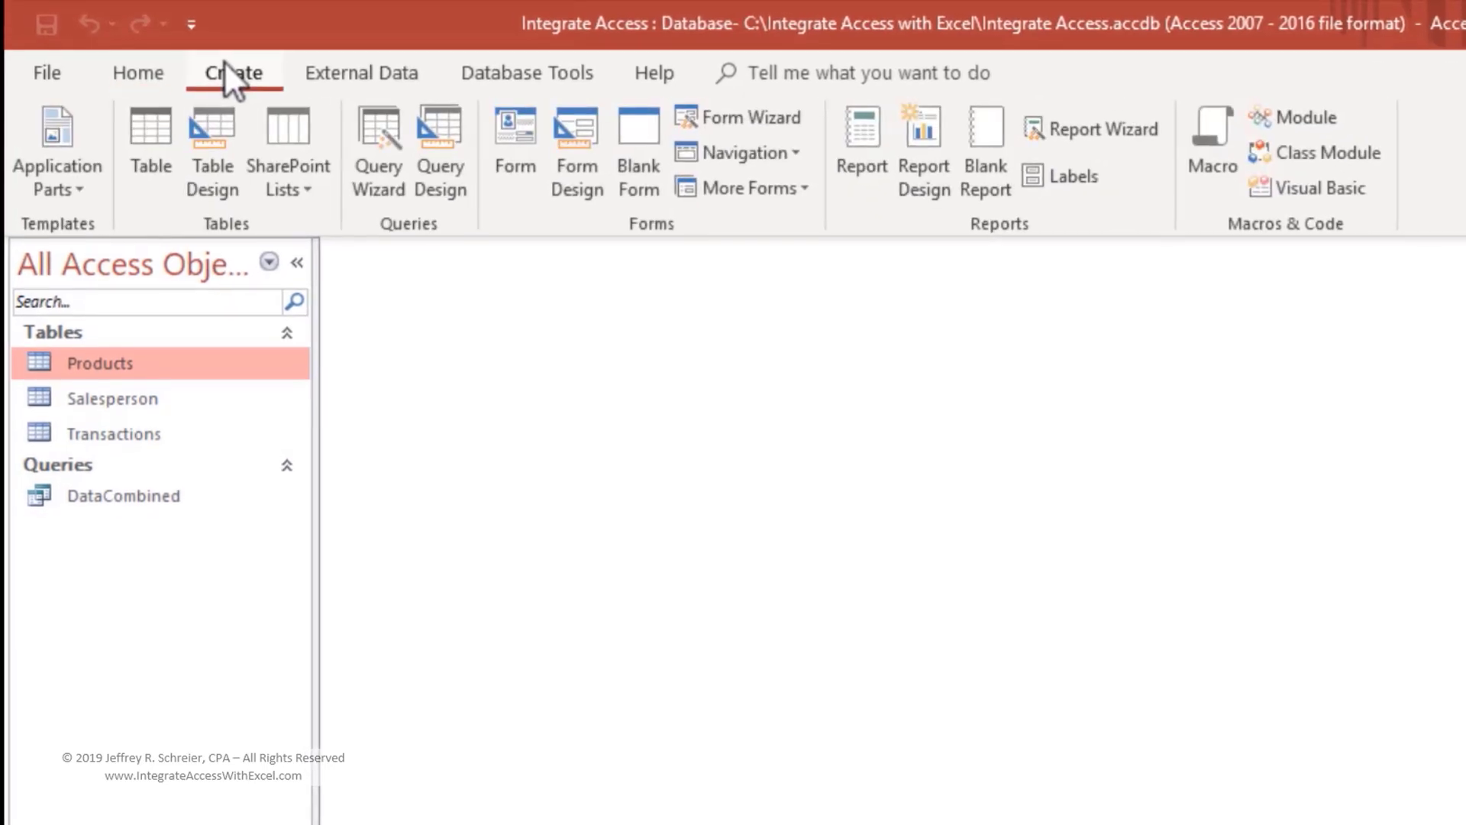
left_click(442, 135)
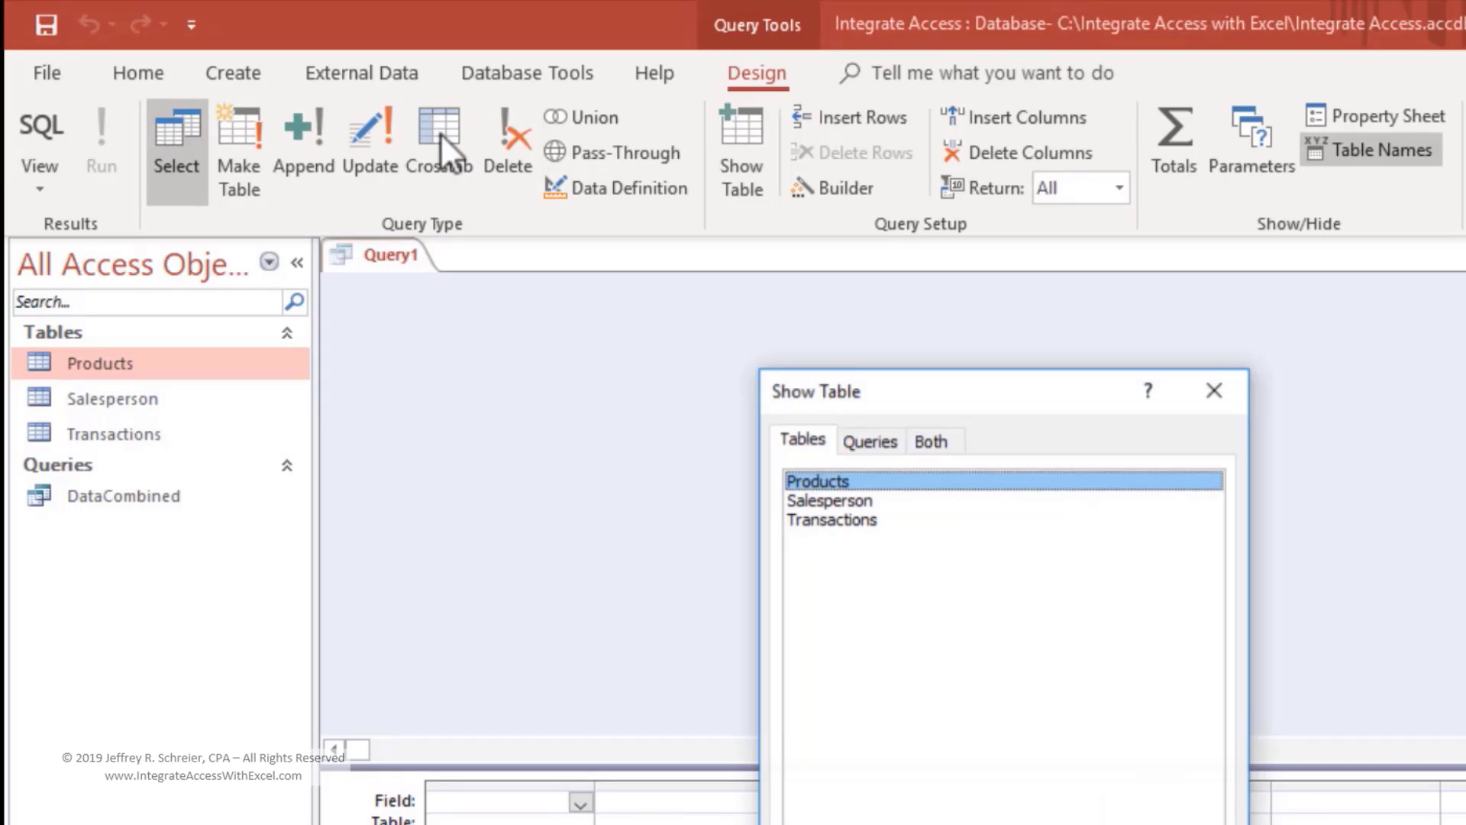
left_click(868, 441)
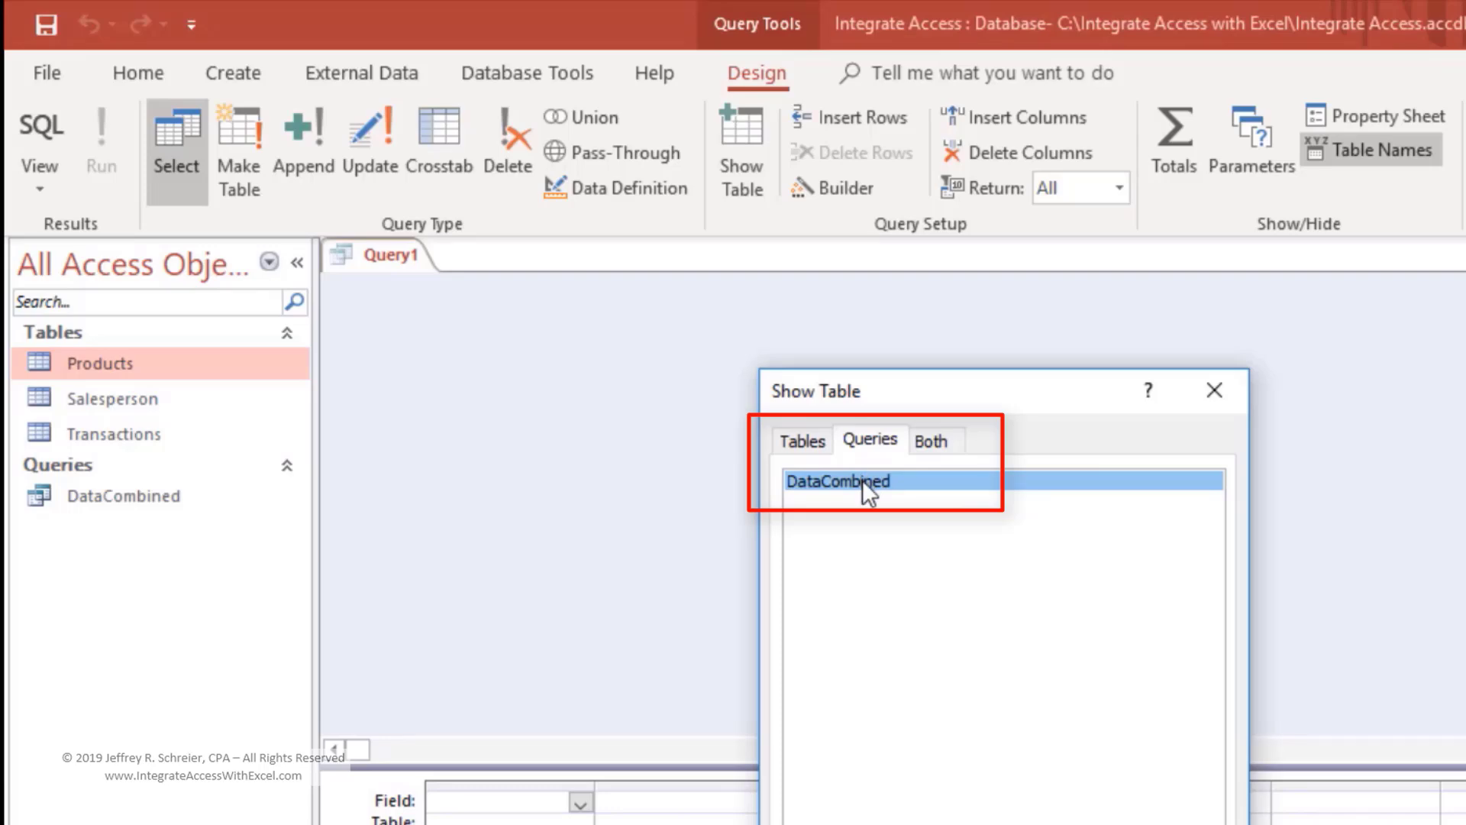
double_click(863, 480)
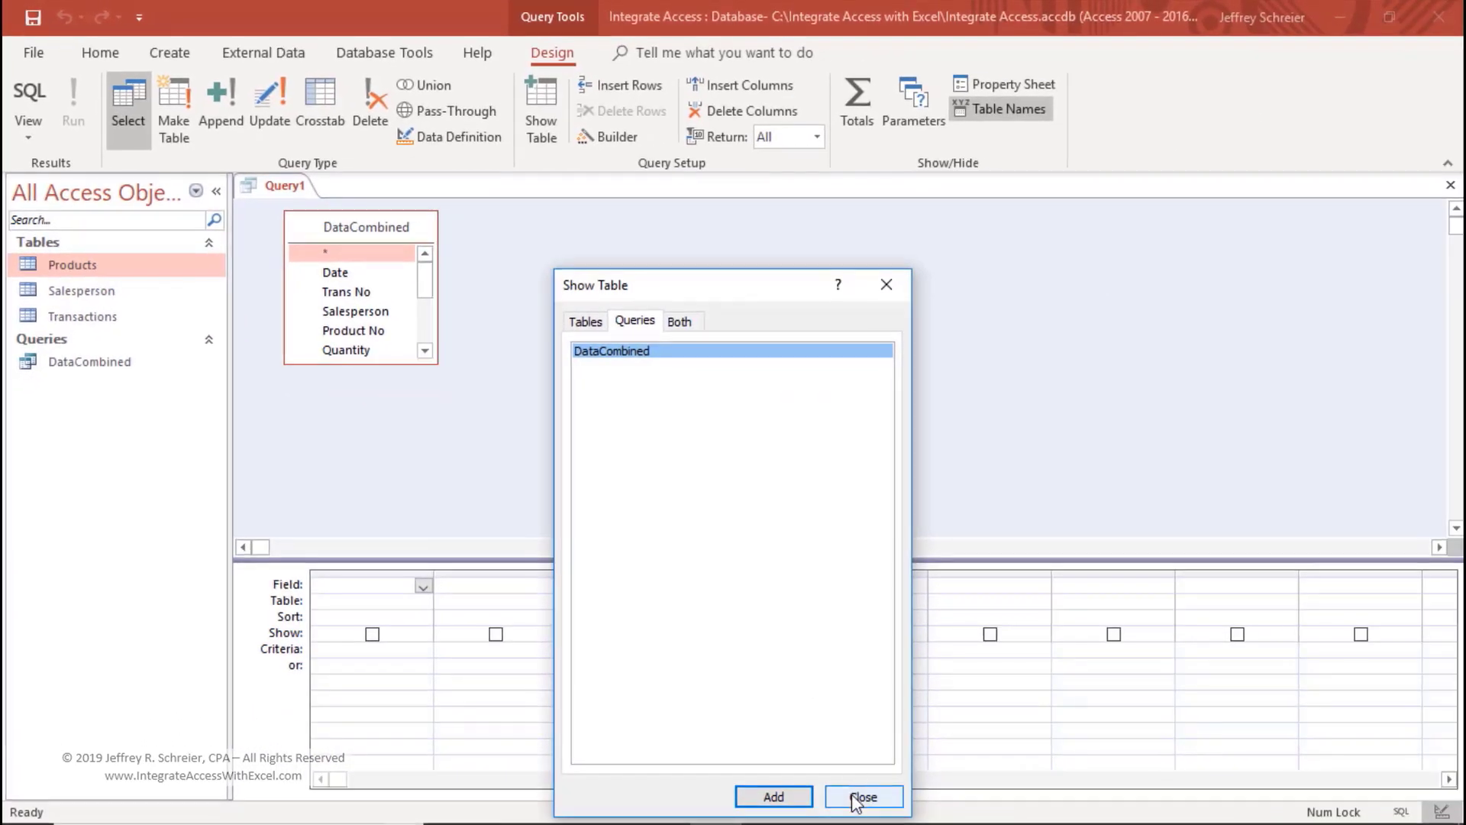
left_click(854, 795)
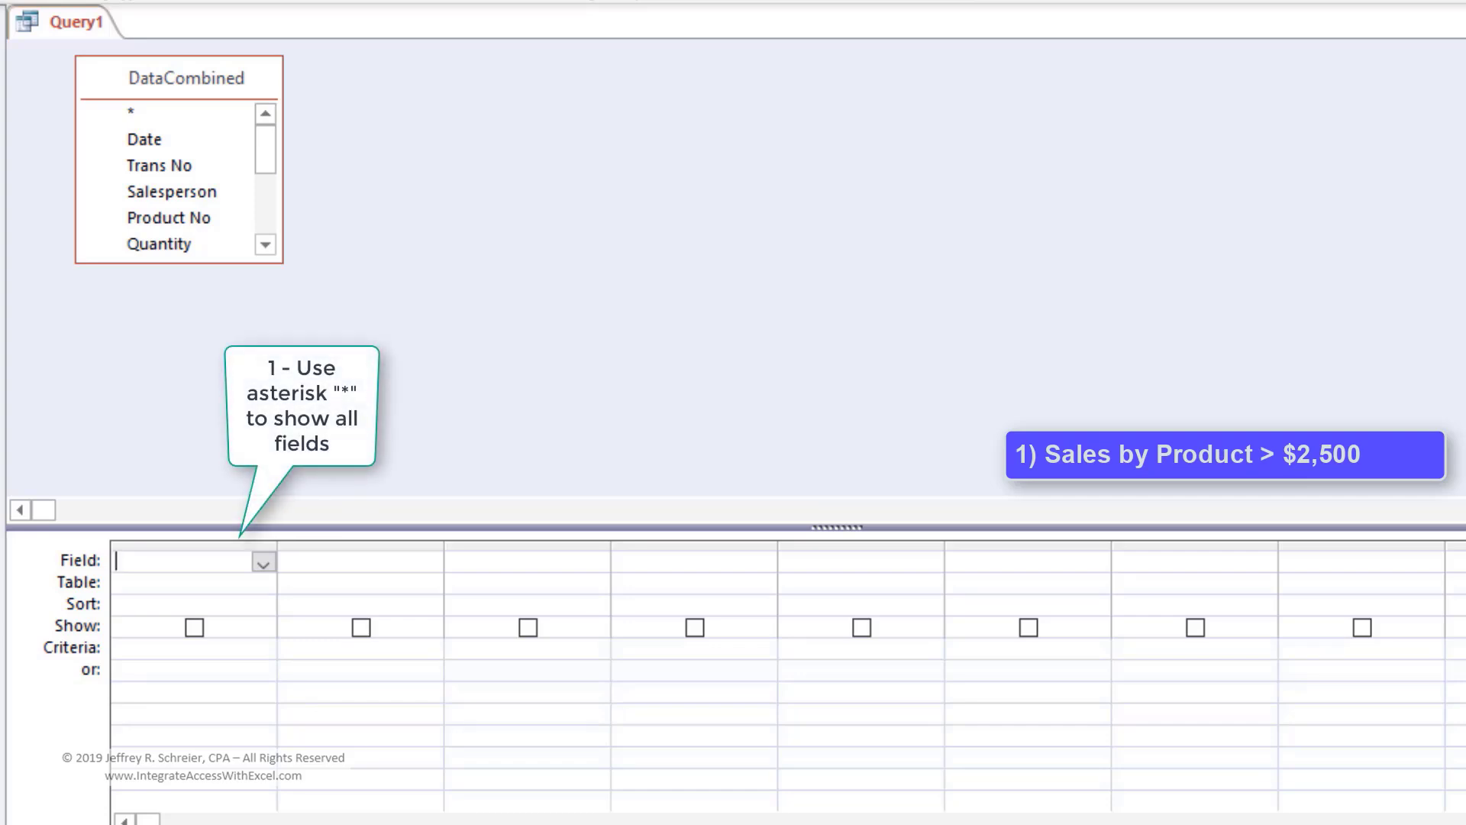
Add all DataCombined fields (*), Product No and Total Sale to the query grid, and lengthen the field list to show every field
left_click_drag(130, 111, 158, 565)
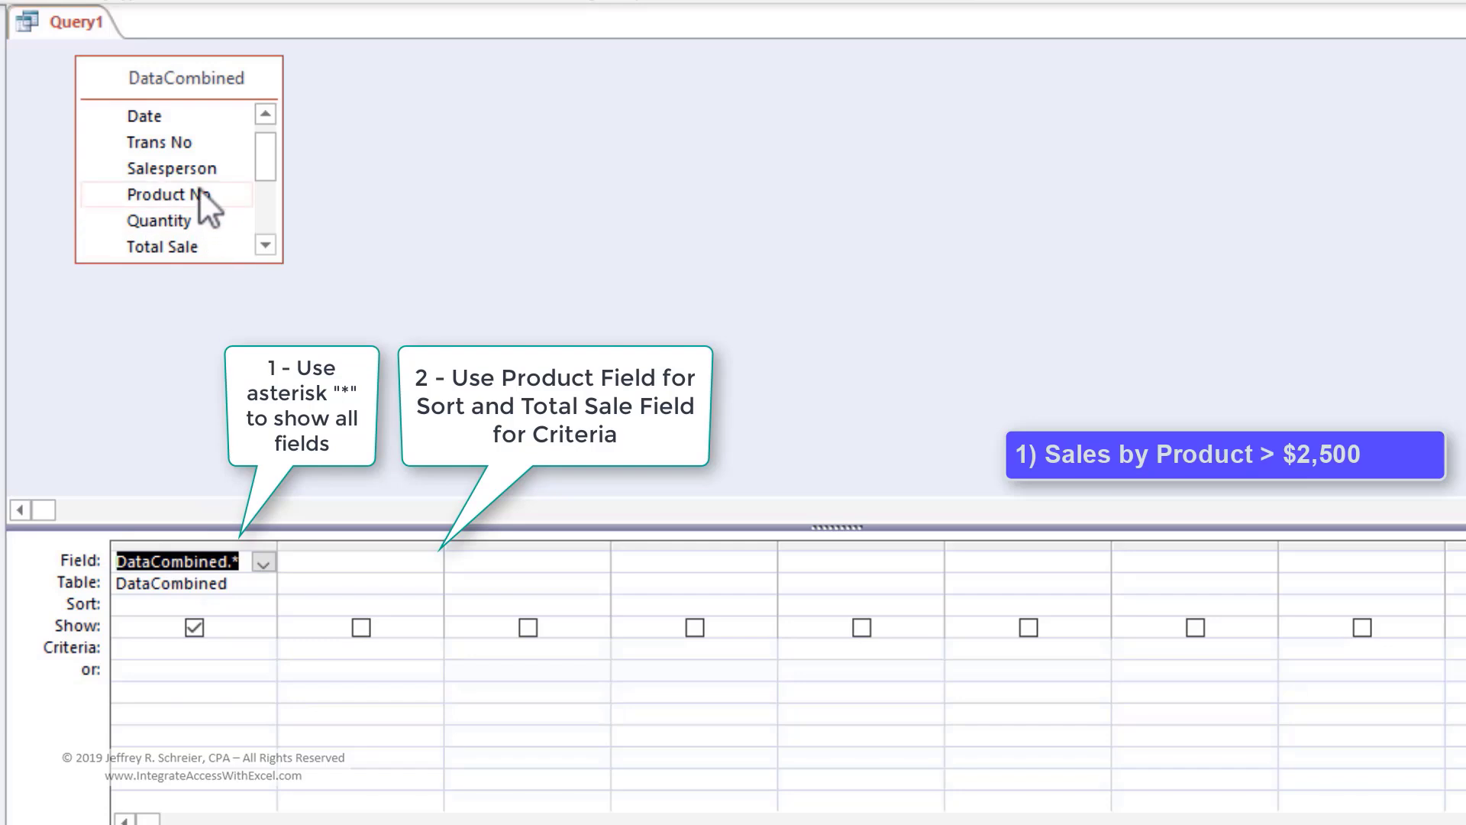
left_click_drag(200, 193, 324, 565)
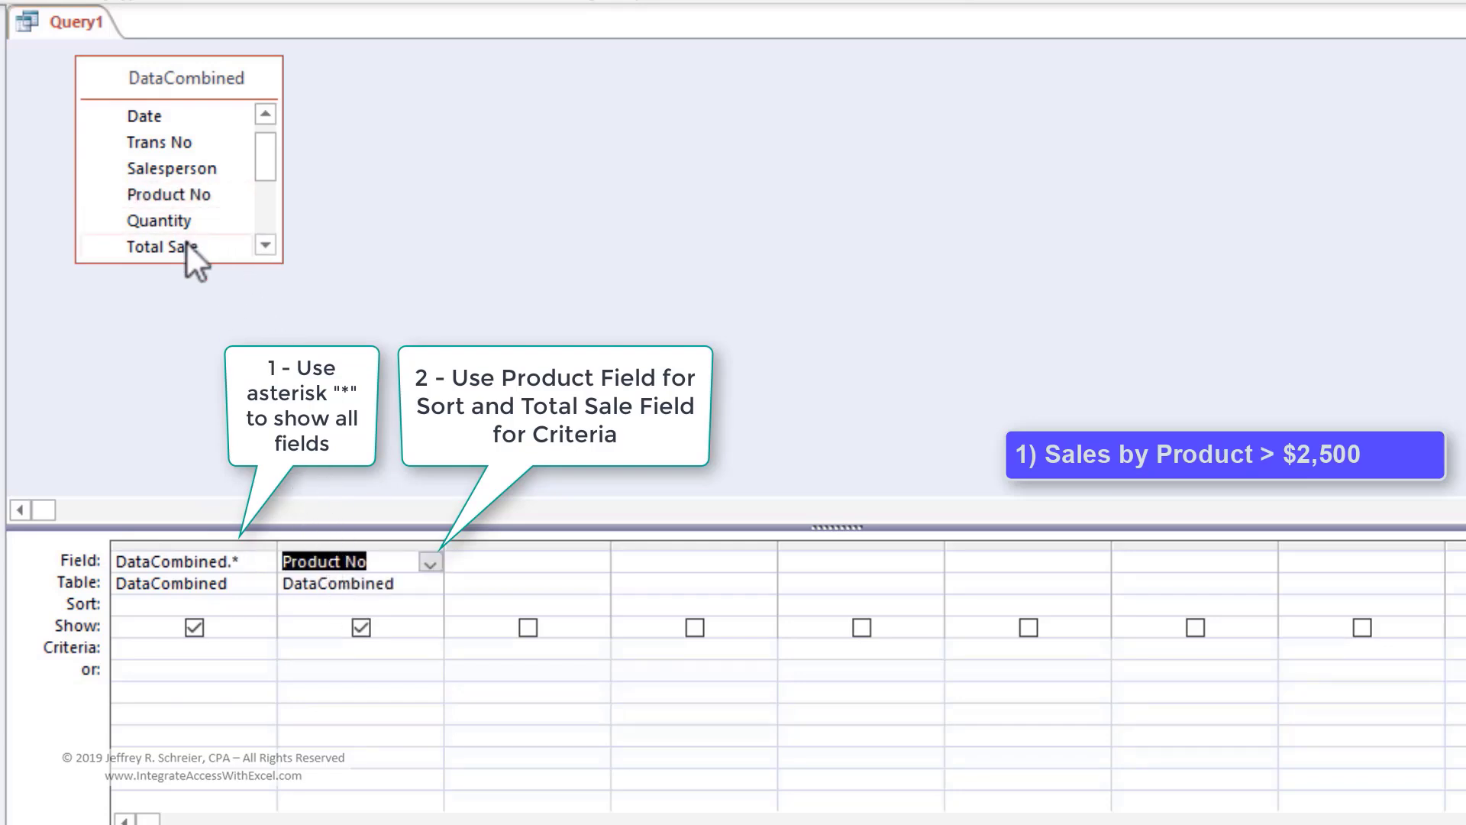
left_click_drag(185, 241, 478, 555)
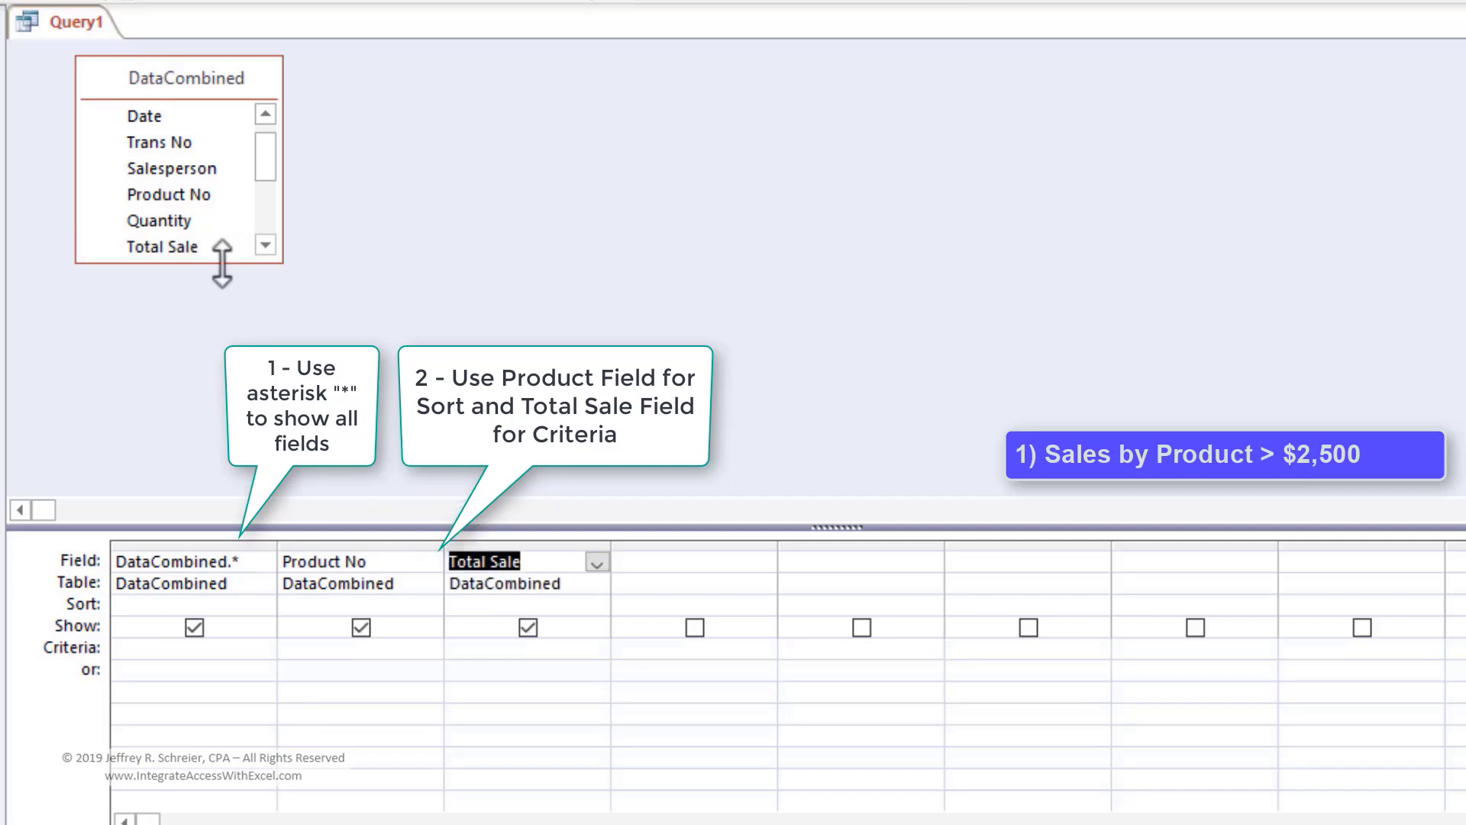
left_click_drag(221, 256, 212, 443)
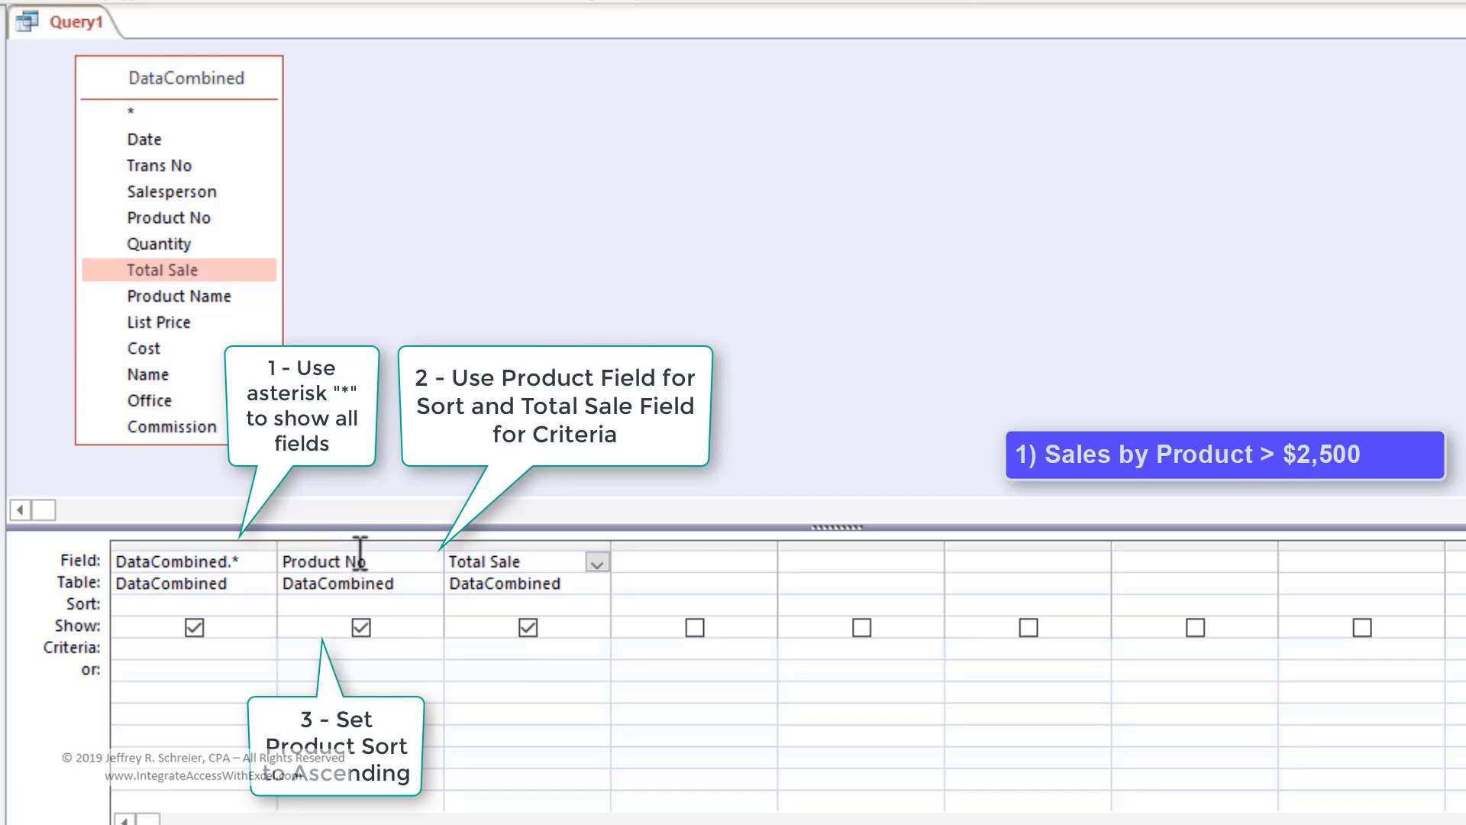
Sort Product No ascending and set the Total Sale criterion to >2500, with Show turned off for both columns
left_click(429, 605)
left_click(397, 622)
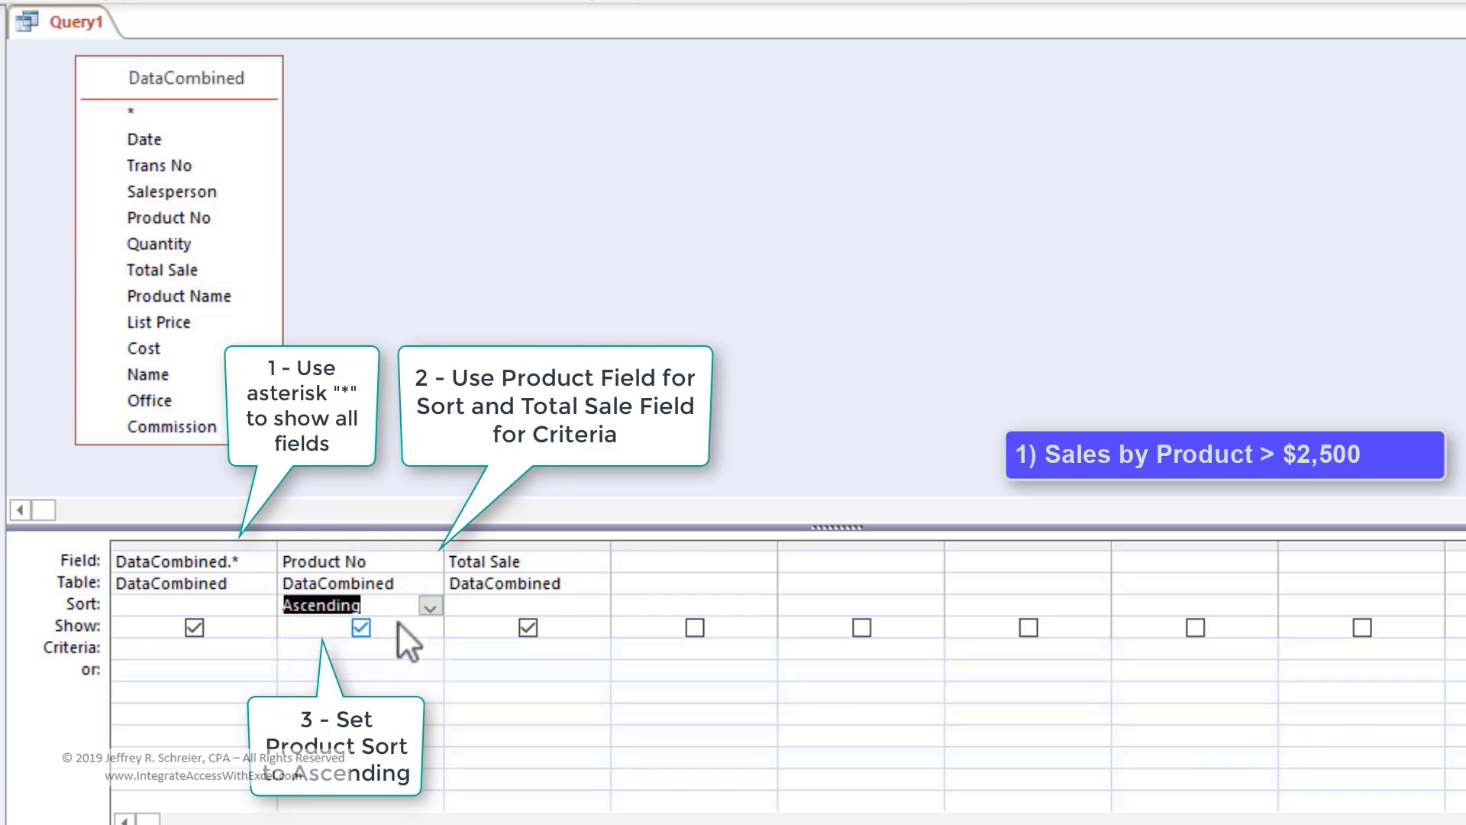
left_click(473, 648)
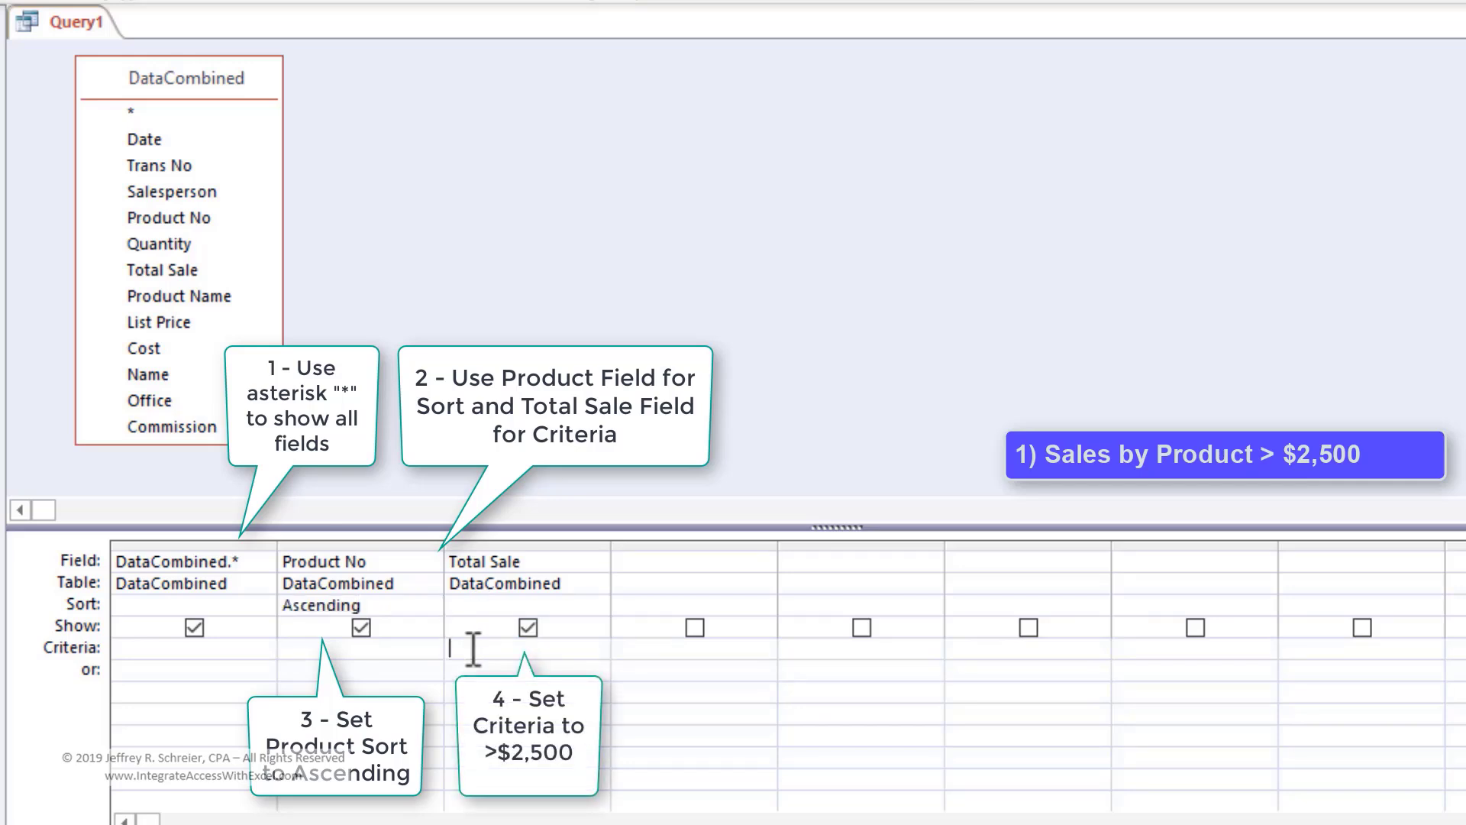
type(">2500")
left_click(368, 626)
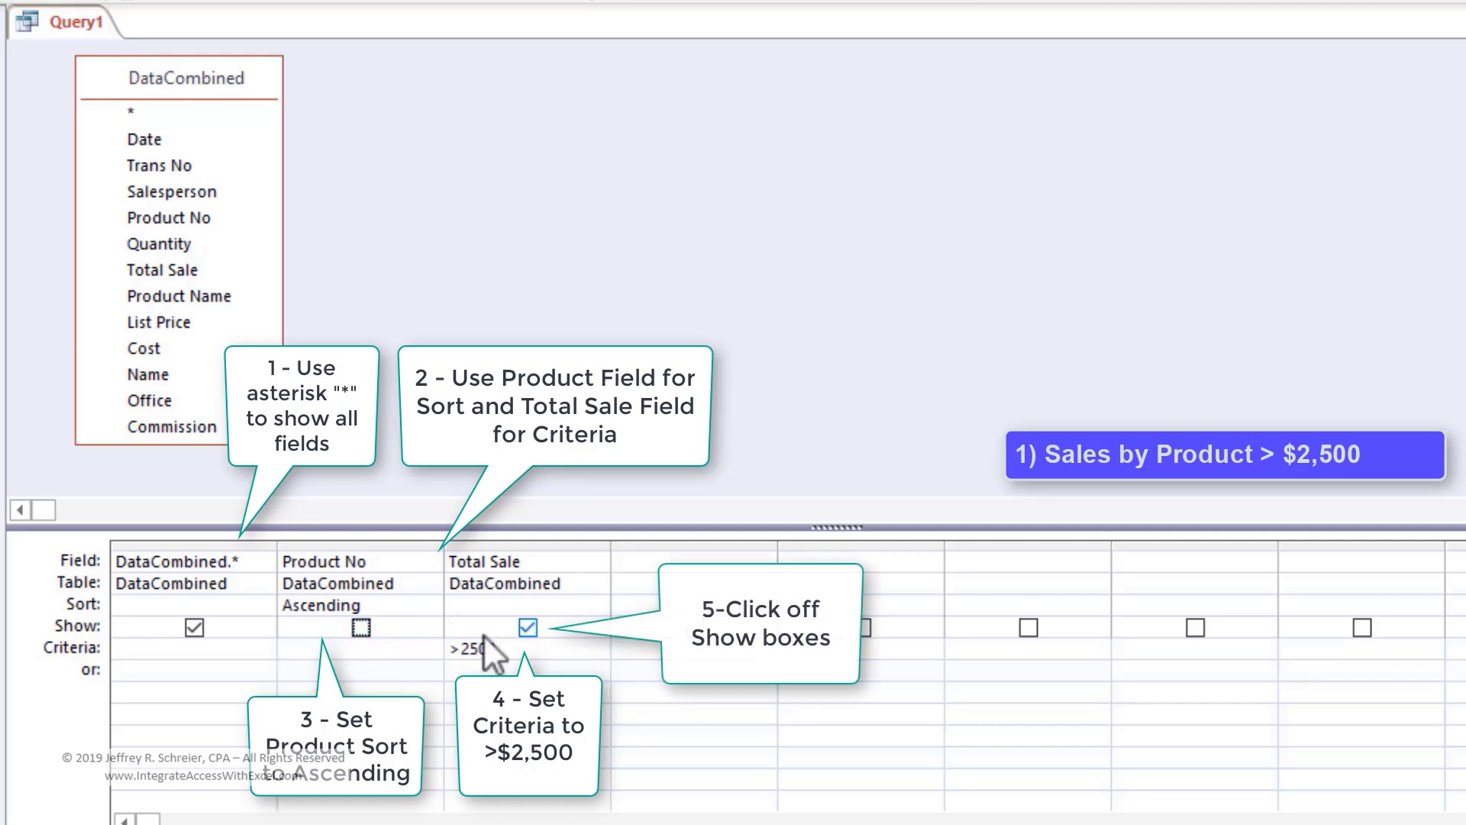
left_click(529, 626)
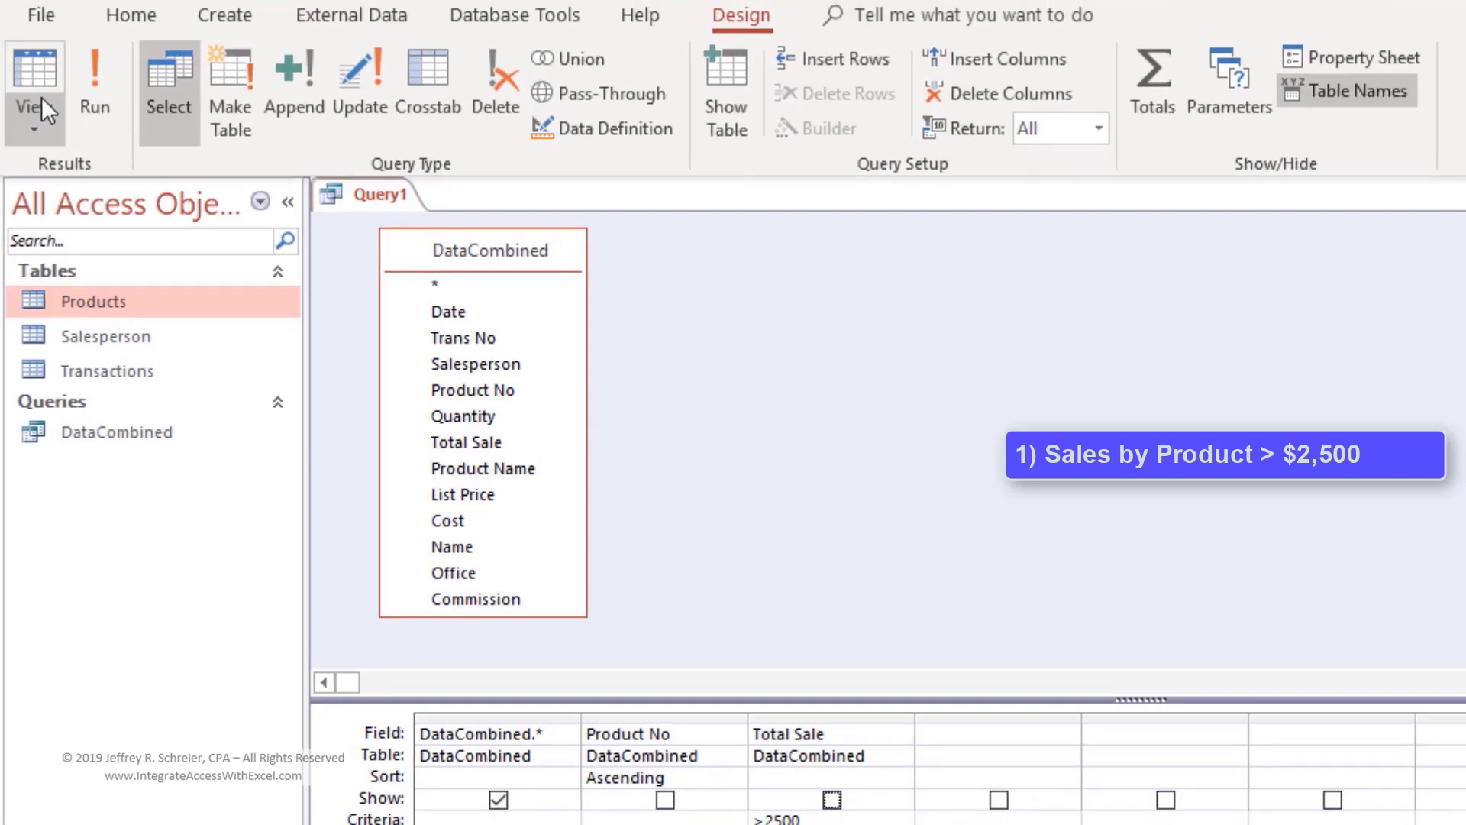
Display the query results in Datasheet view and move the Product No column in front of Date
left_click(41, 98)
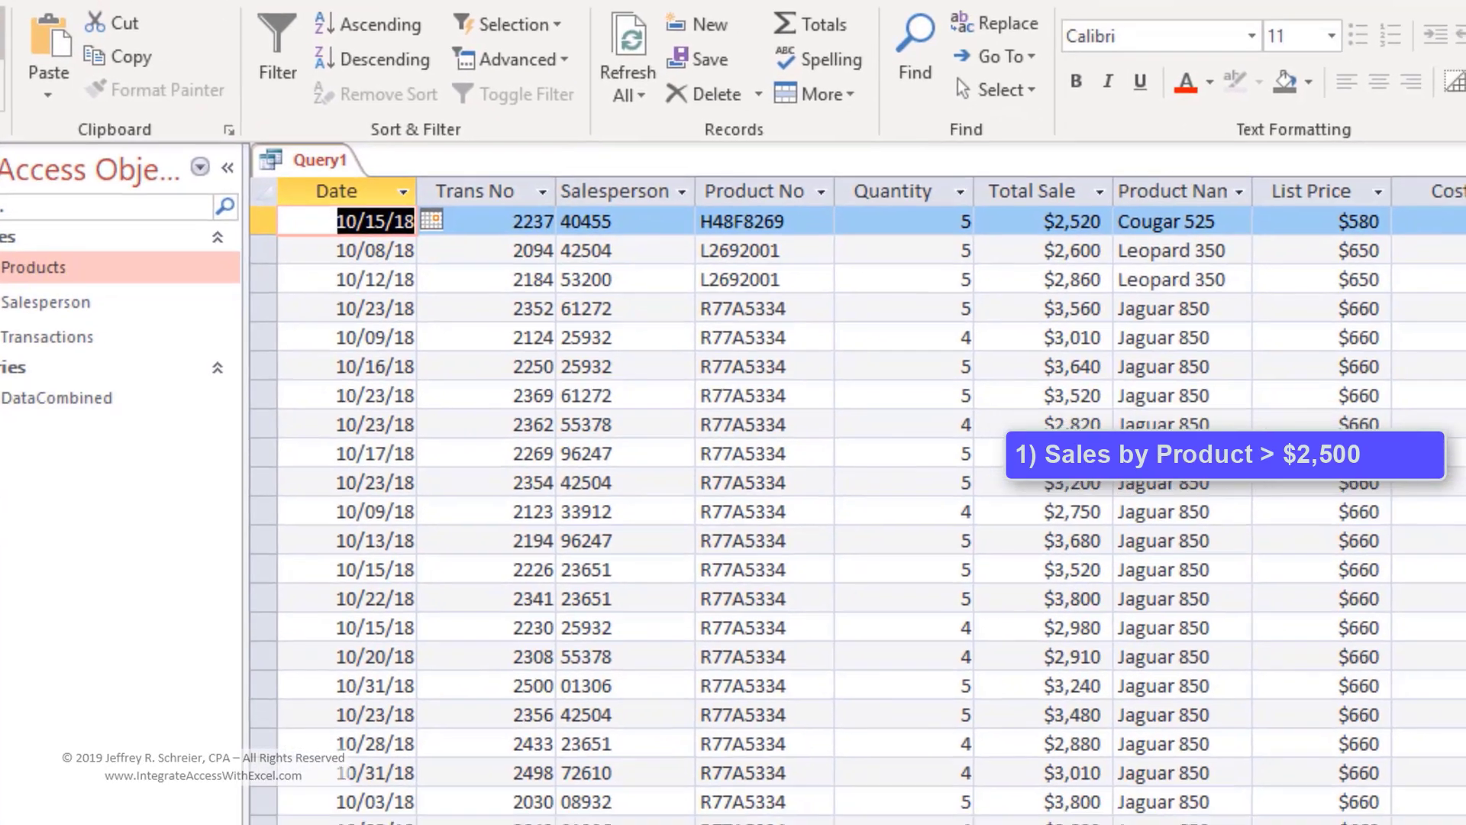
scroll(777, 391, "down", 1)
scroll(472, 218, "down", 1)
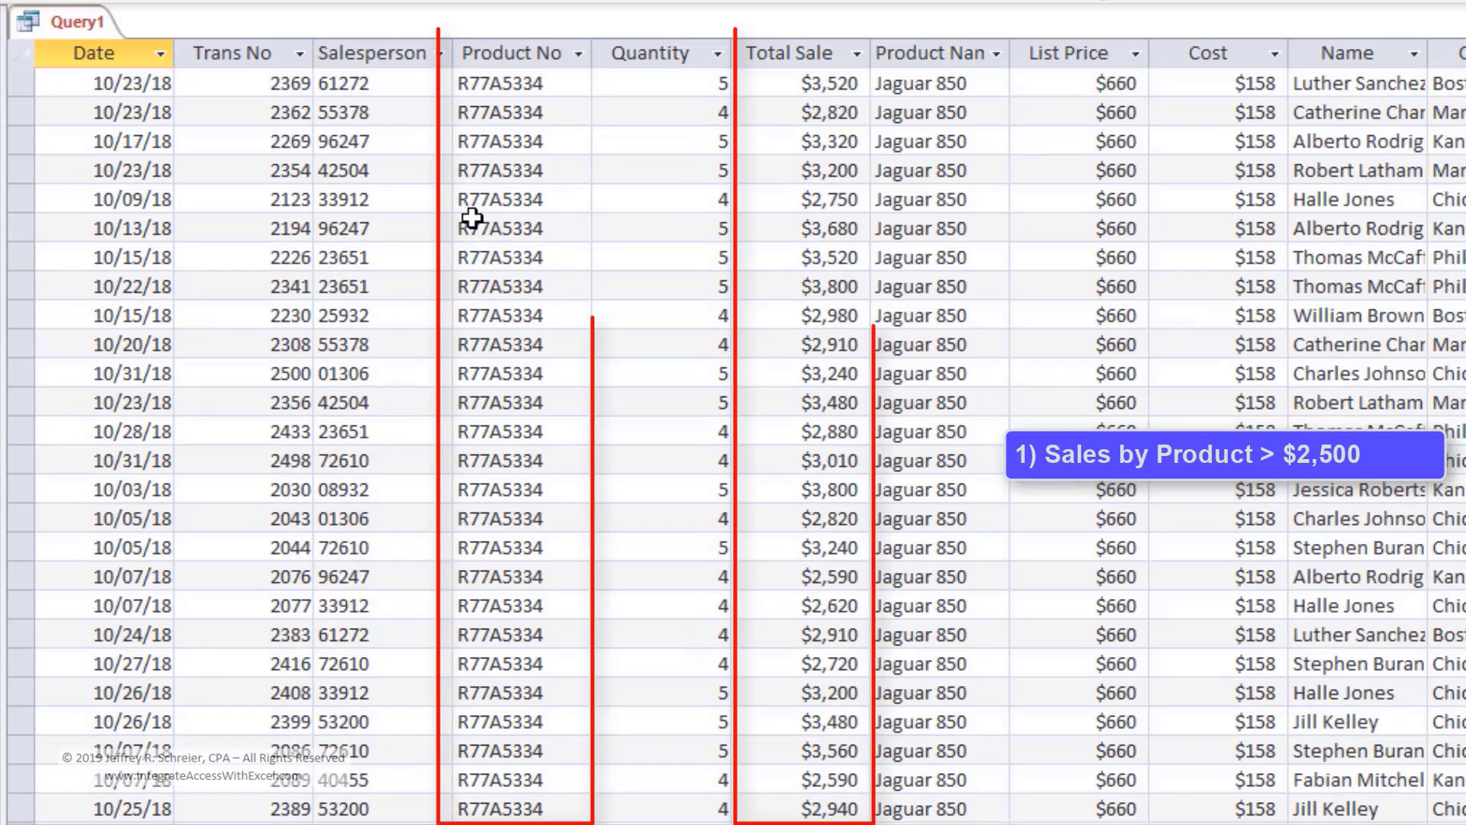
scroll(472, 219, "down", 5)
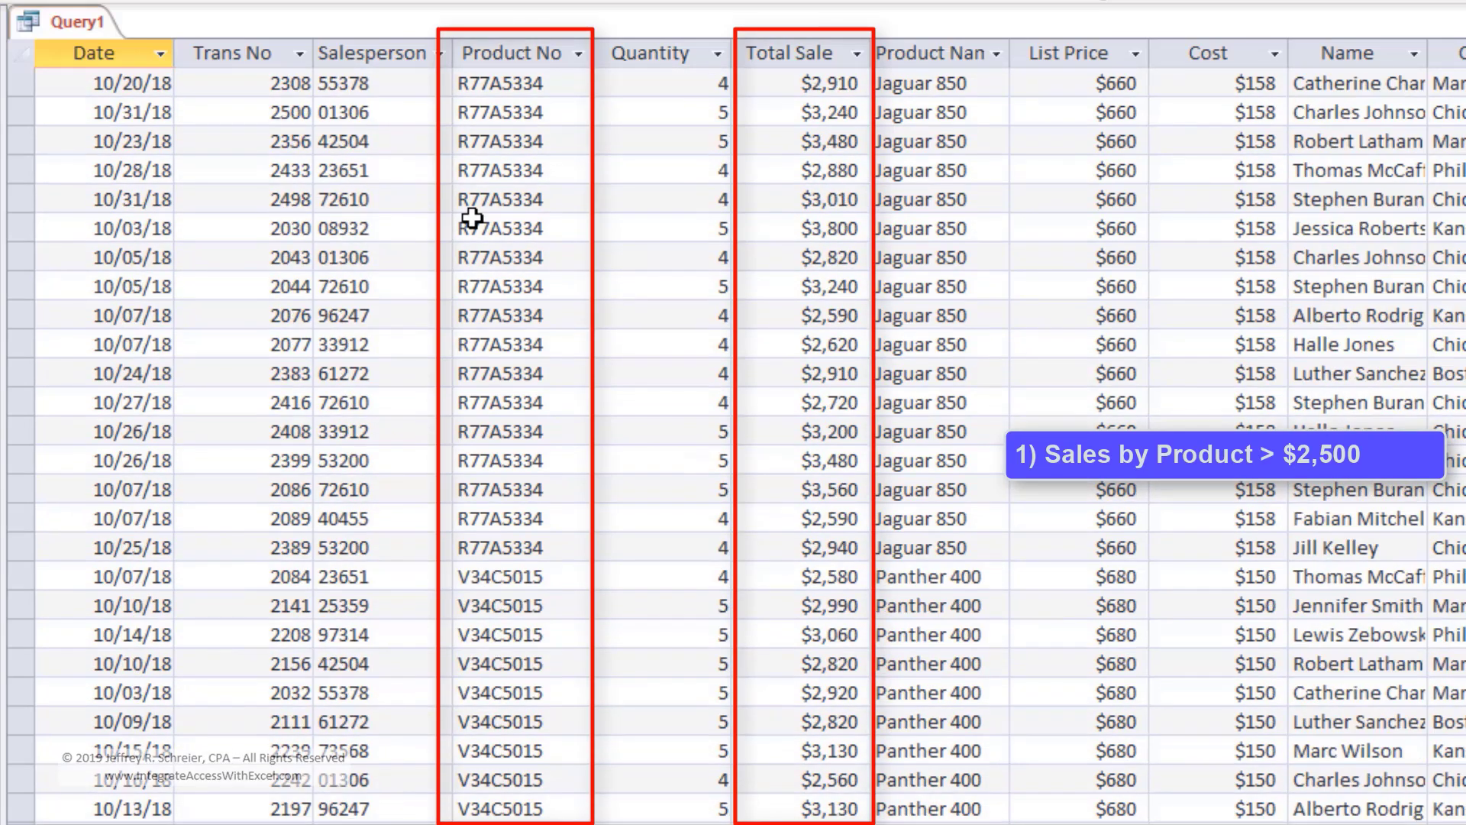
scroll(472, 219, "down", 2)
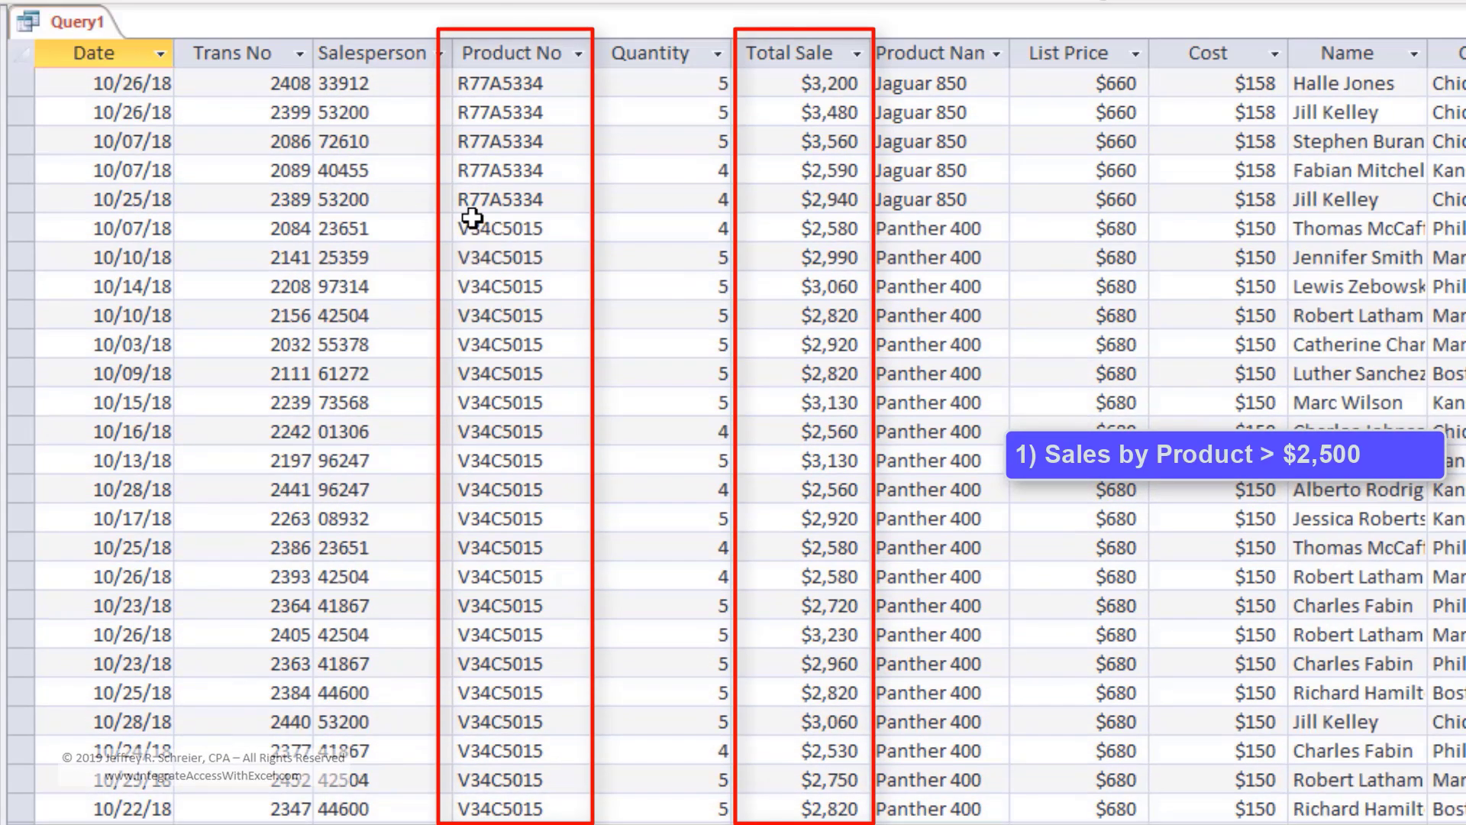
scroll(471, 218, "up", 6)
scroll(472, 218, "up", 3)
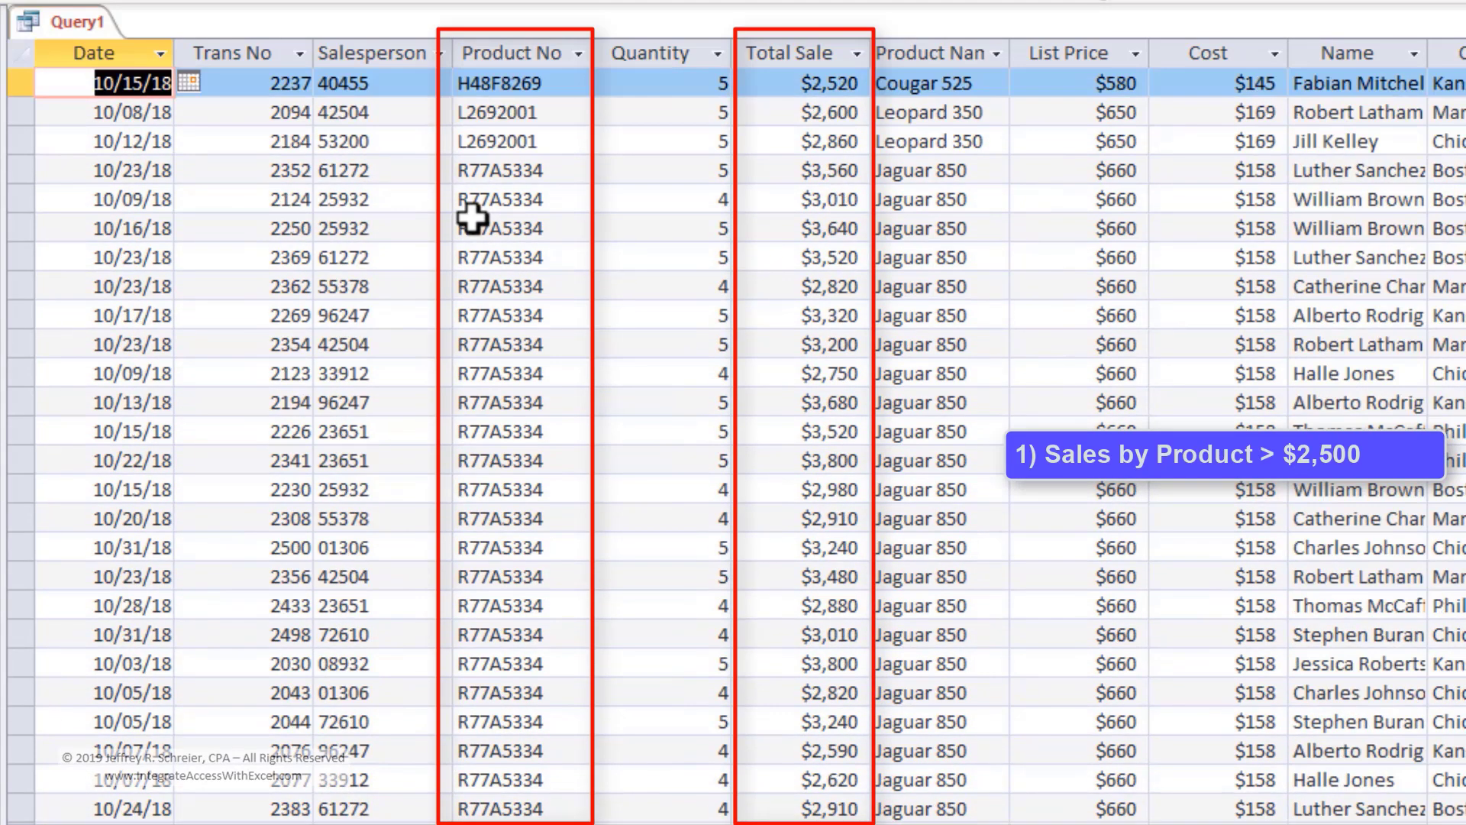
left_click(493, 58)
left_click_drag(492, 58, 71, 49)
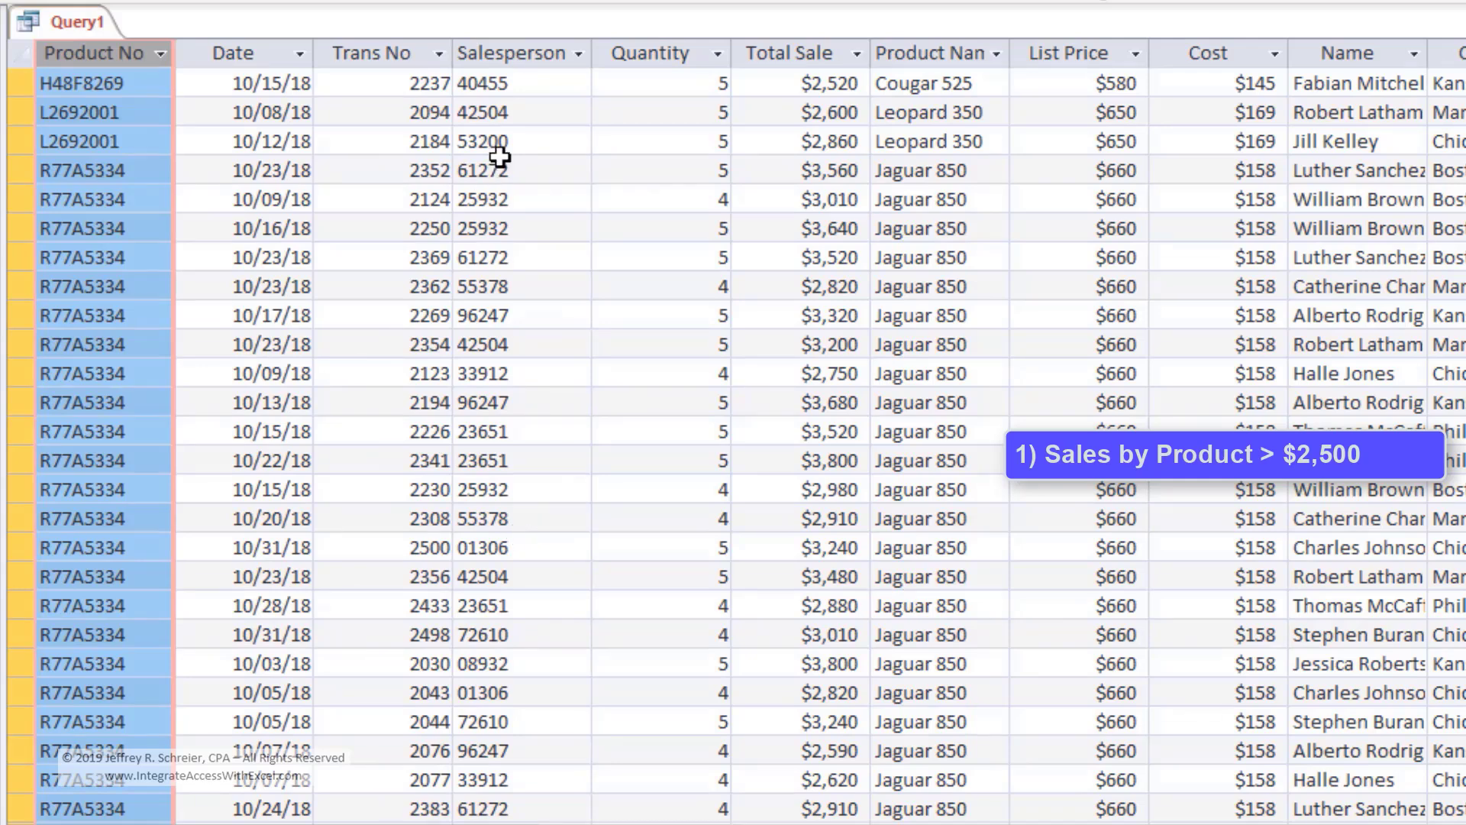
Hide the Salesperson column in the datasheet and unhide it again
left_click(513, 52)
right_click(516, 54)
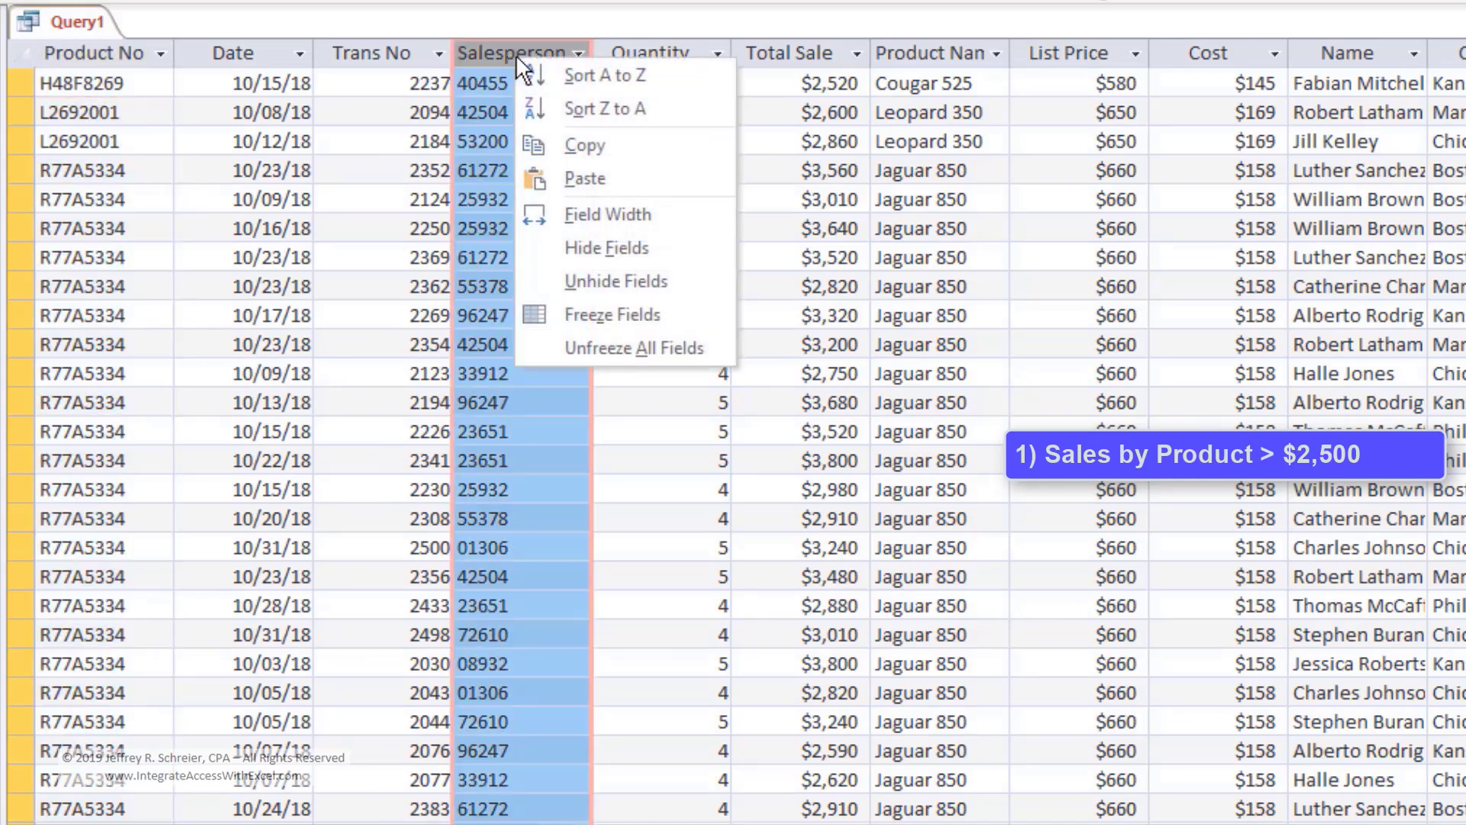
left_click(592, 248)
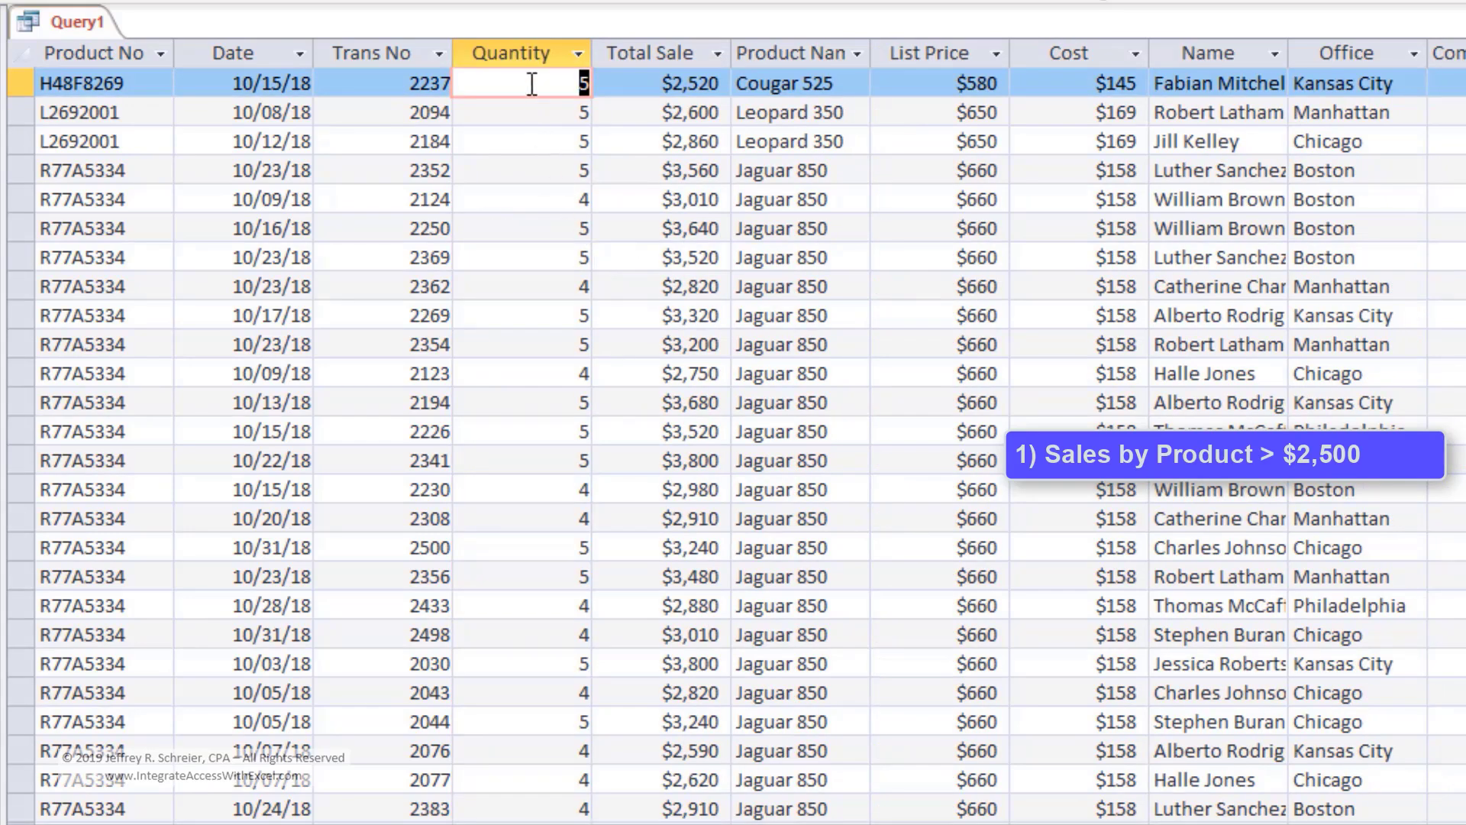
right_click(525, 48)
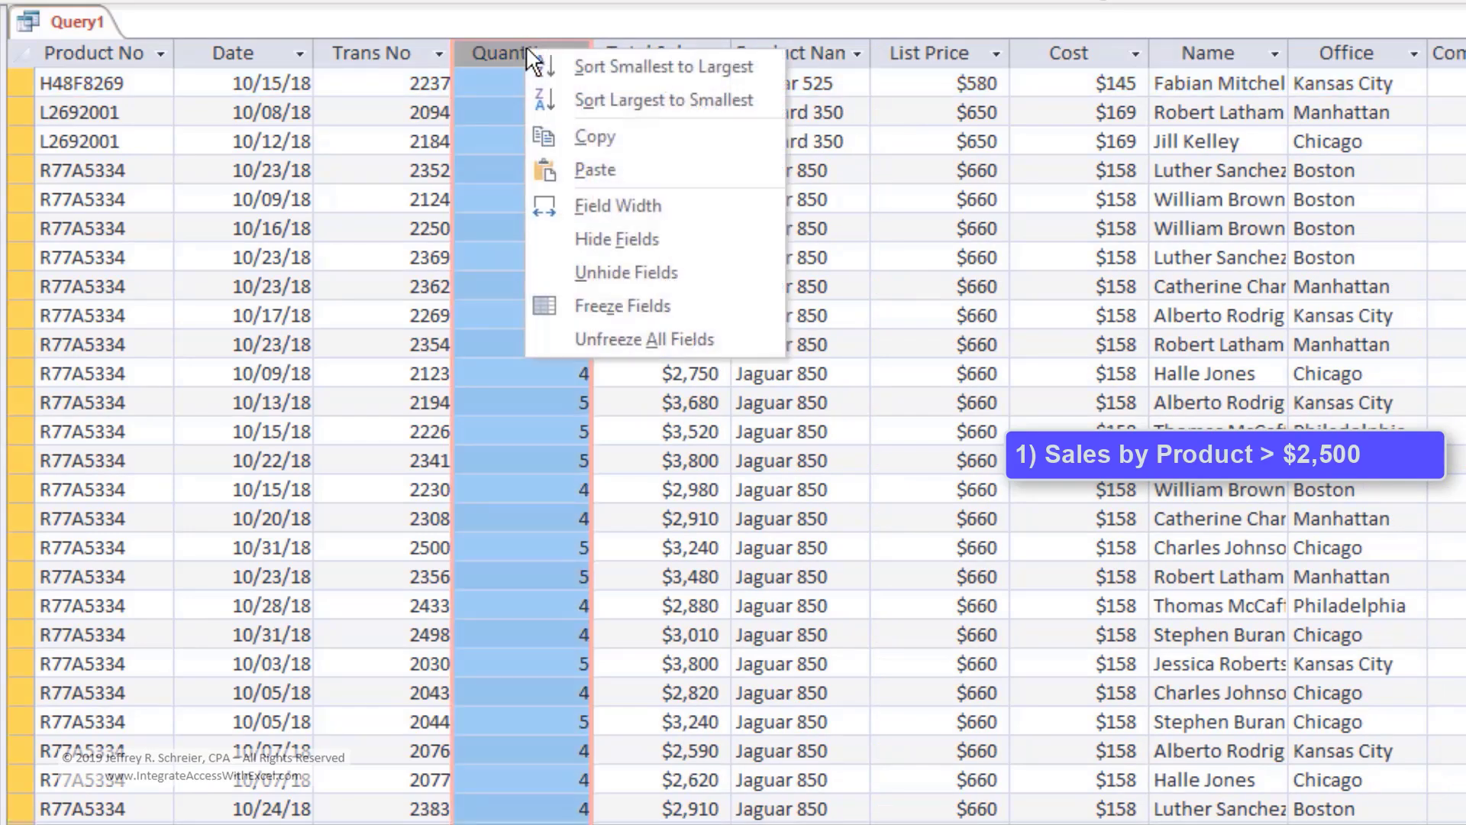
left_click(608, 268)
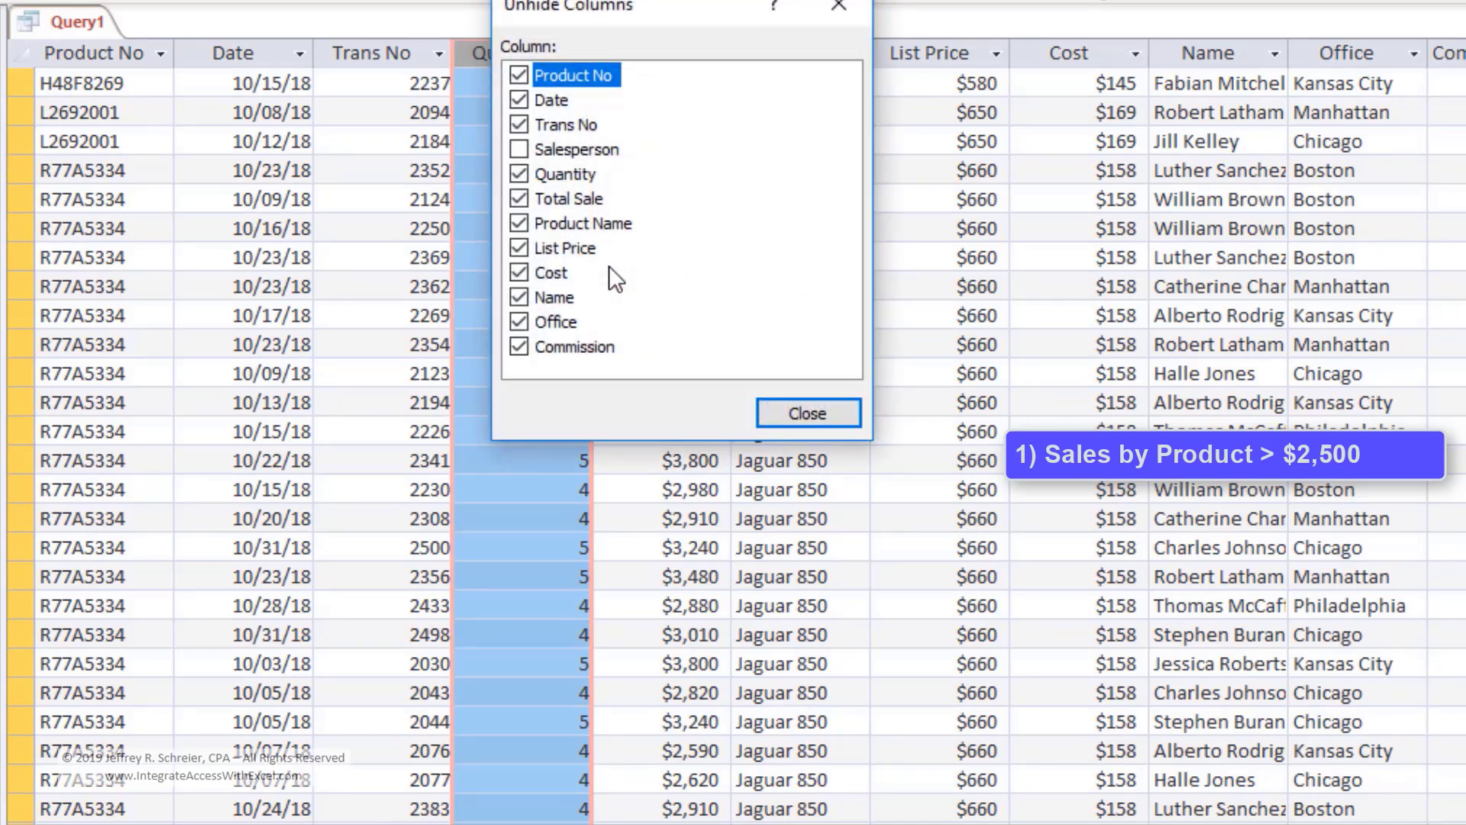
left_click(519, 150)
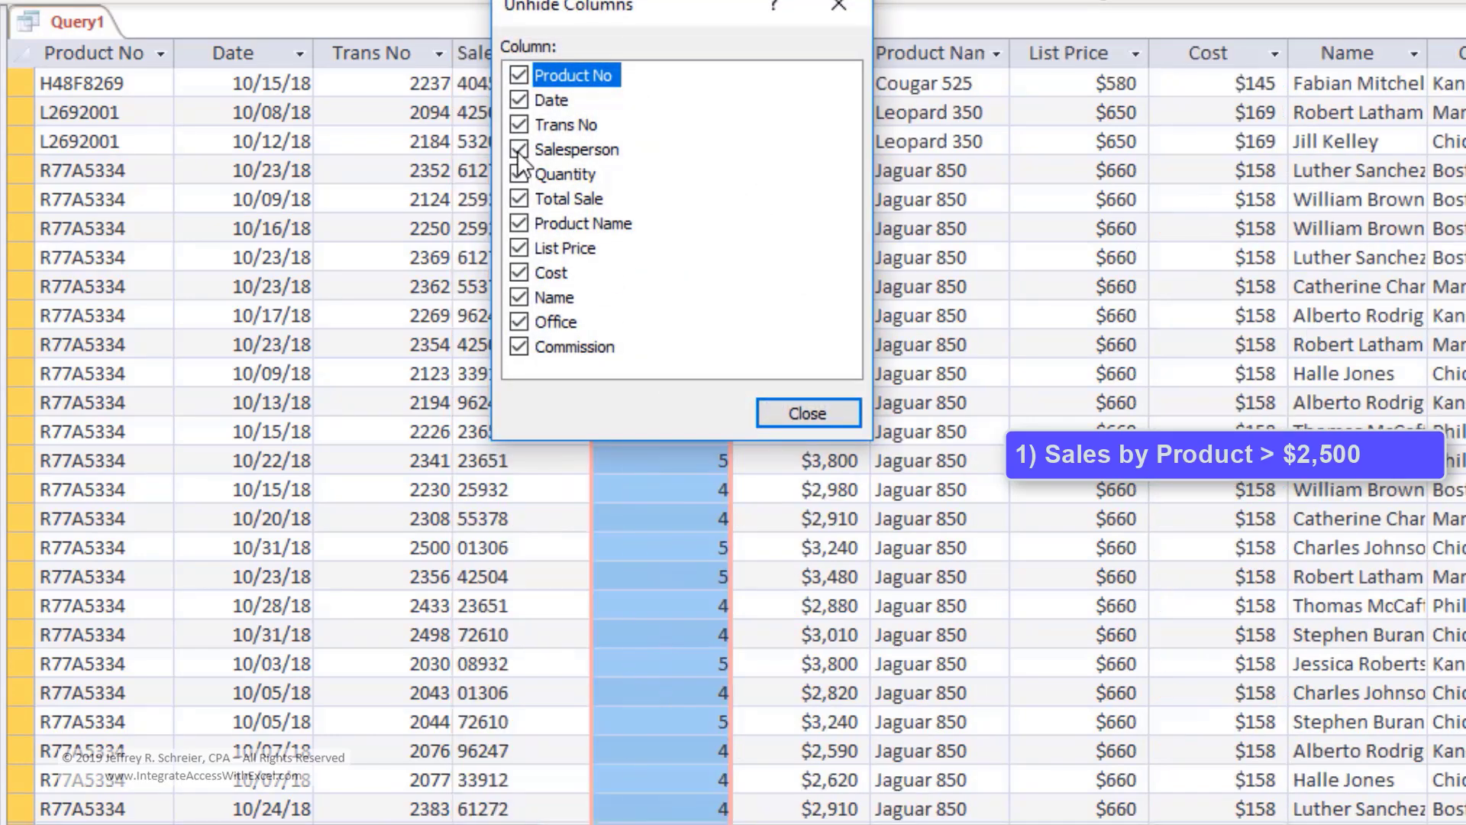
left_click(786, 411)
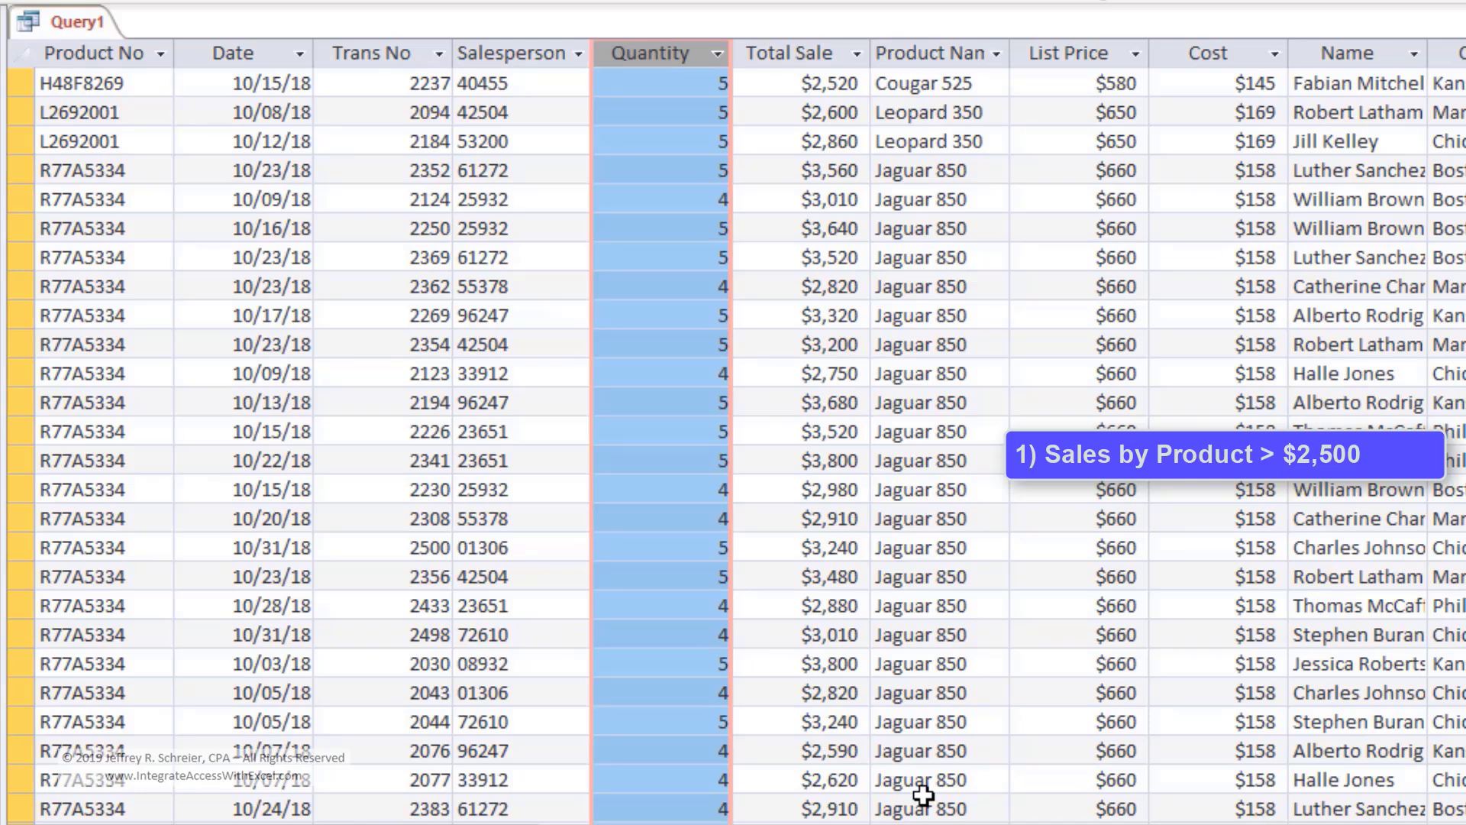
Save the query as 1_ProductSales>2500 and close it
key("ctrl+s")
type("1")
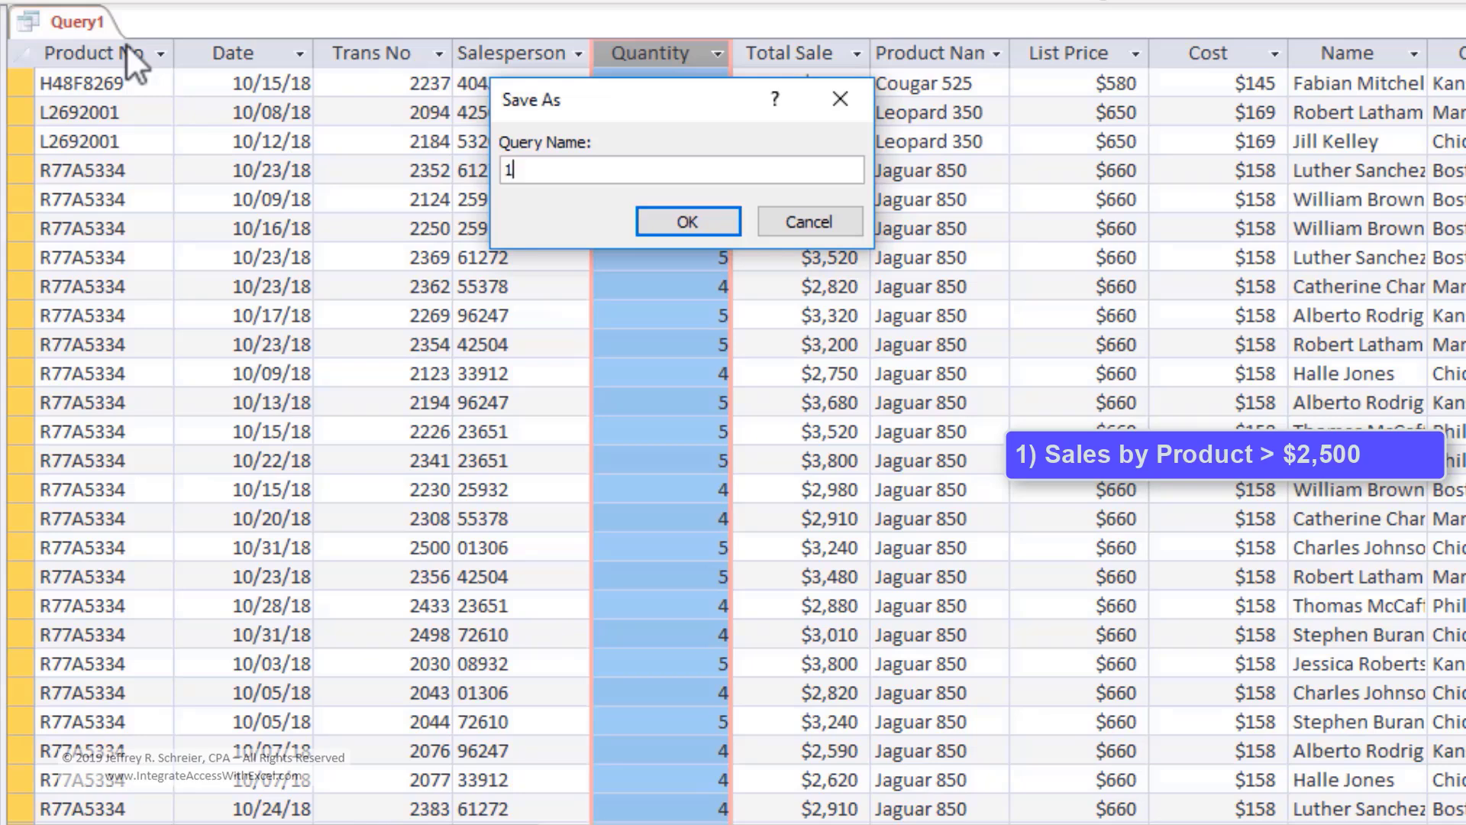
type("_ProductSales")
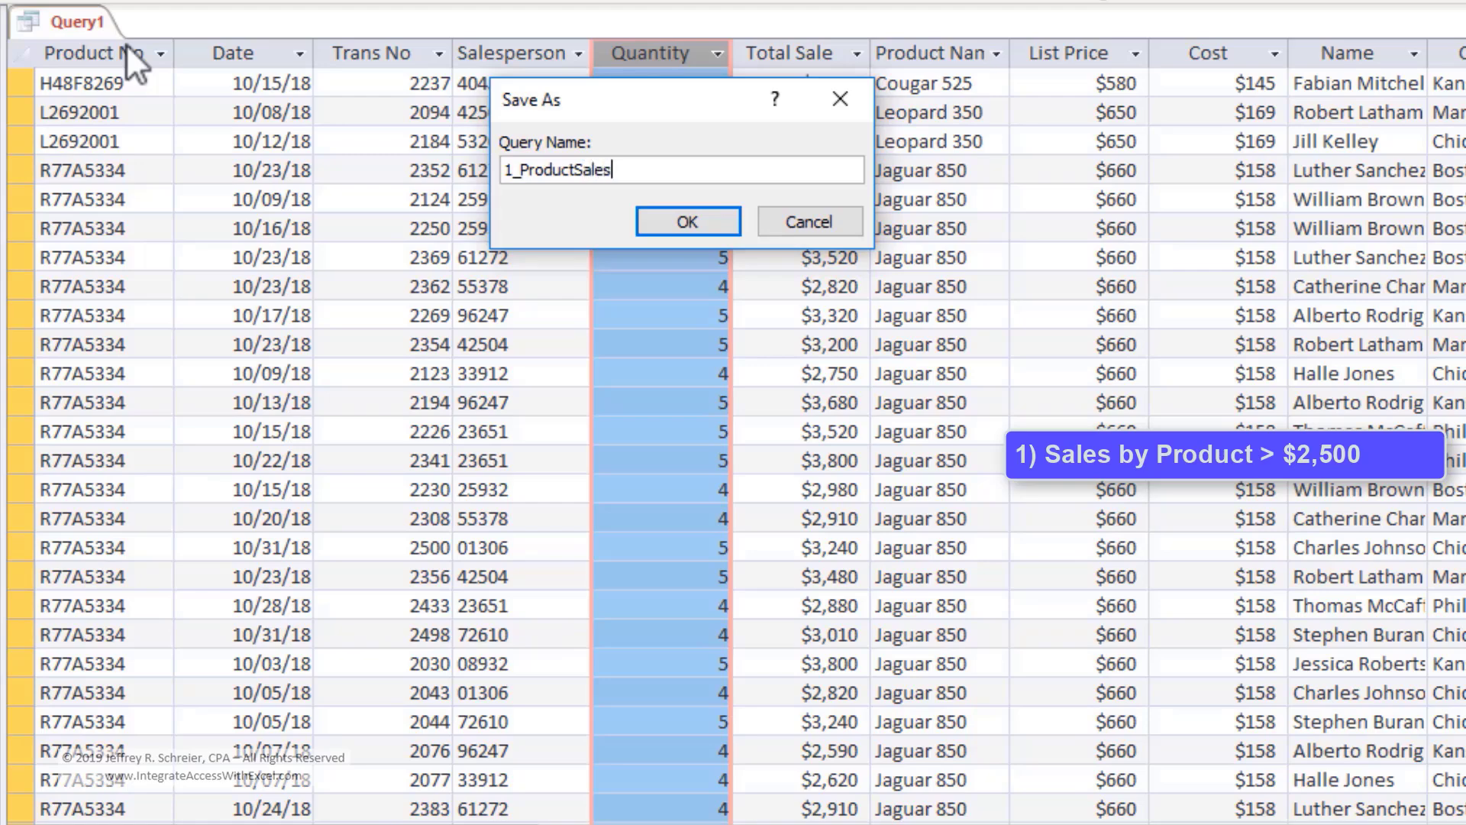
type(">2500")
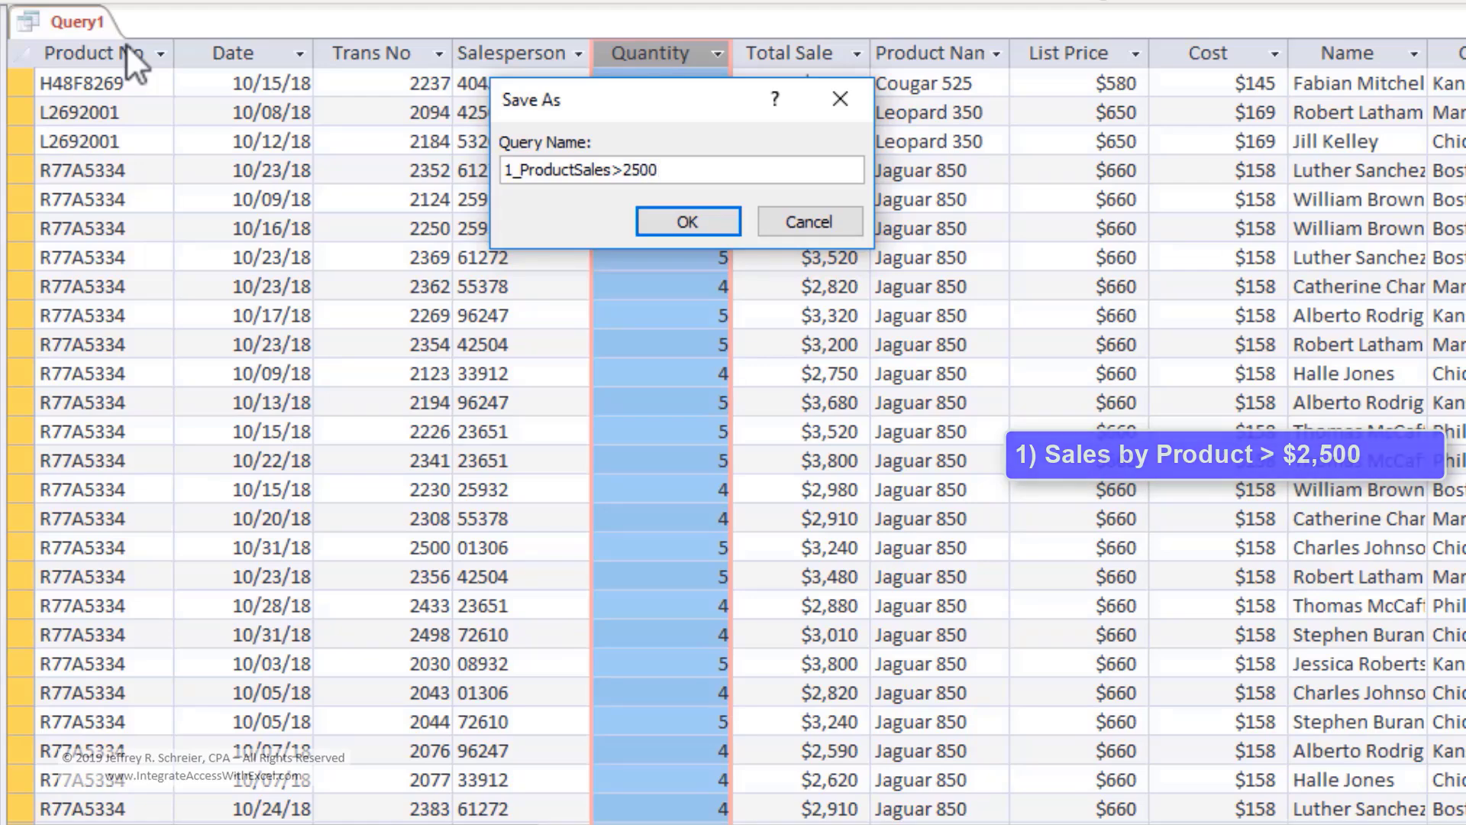
left_click(693, 223)
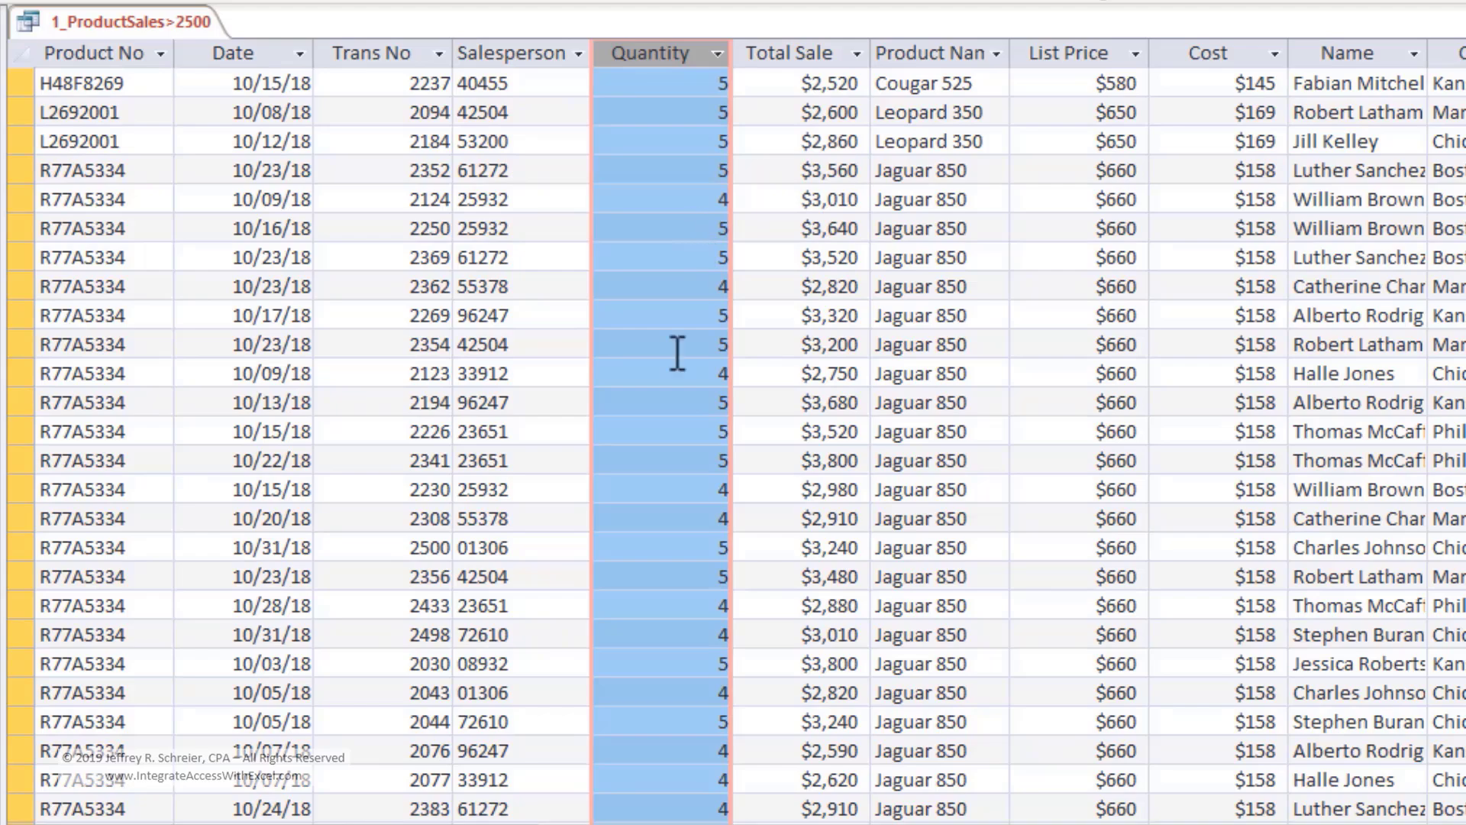
right_click(122, 23)
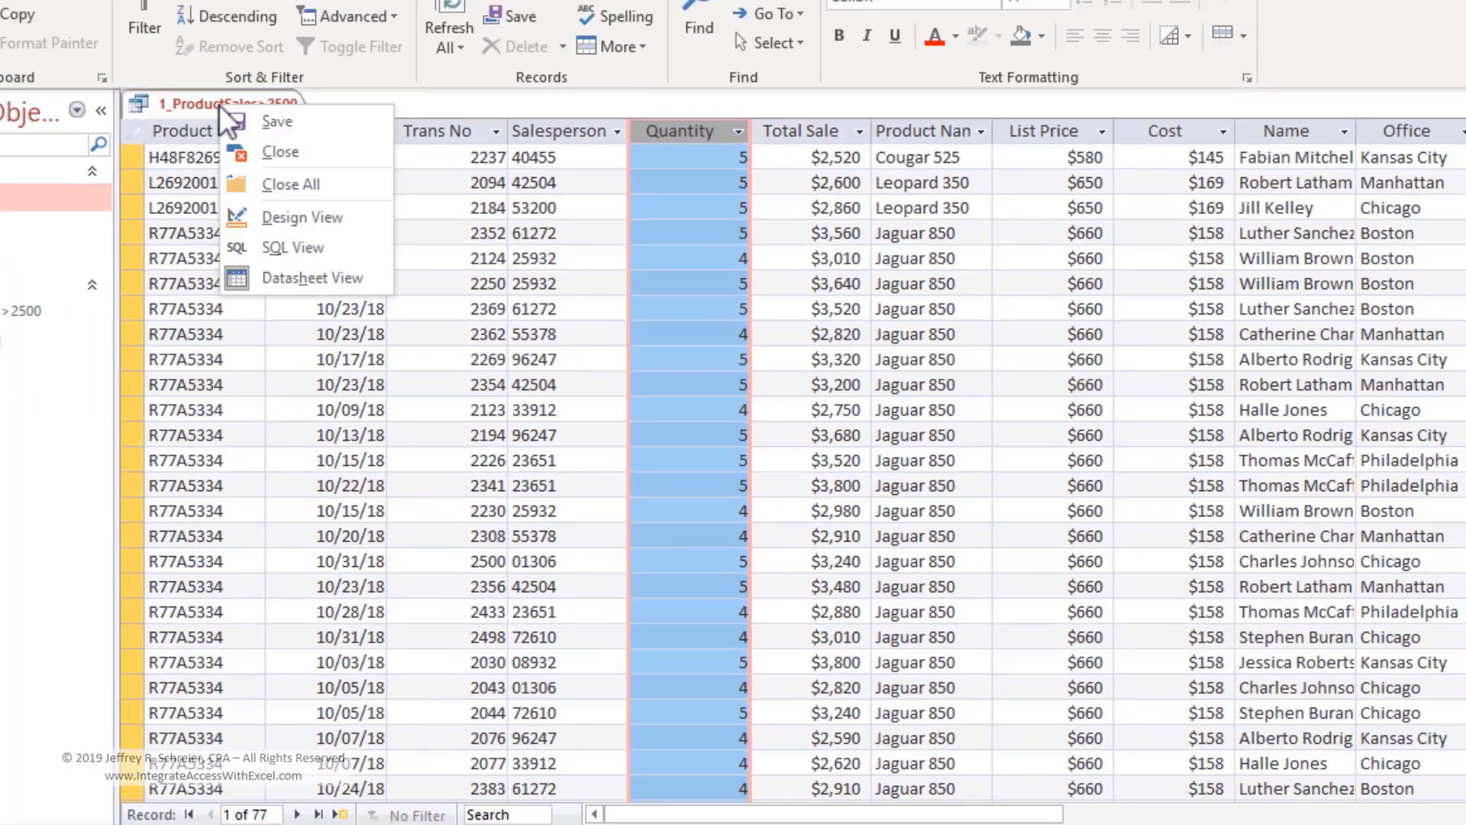
left_click(333, 223)
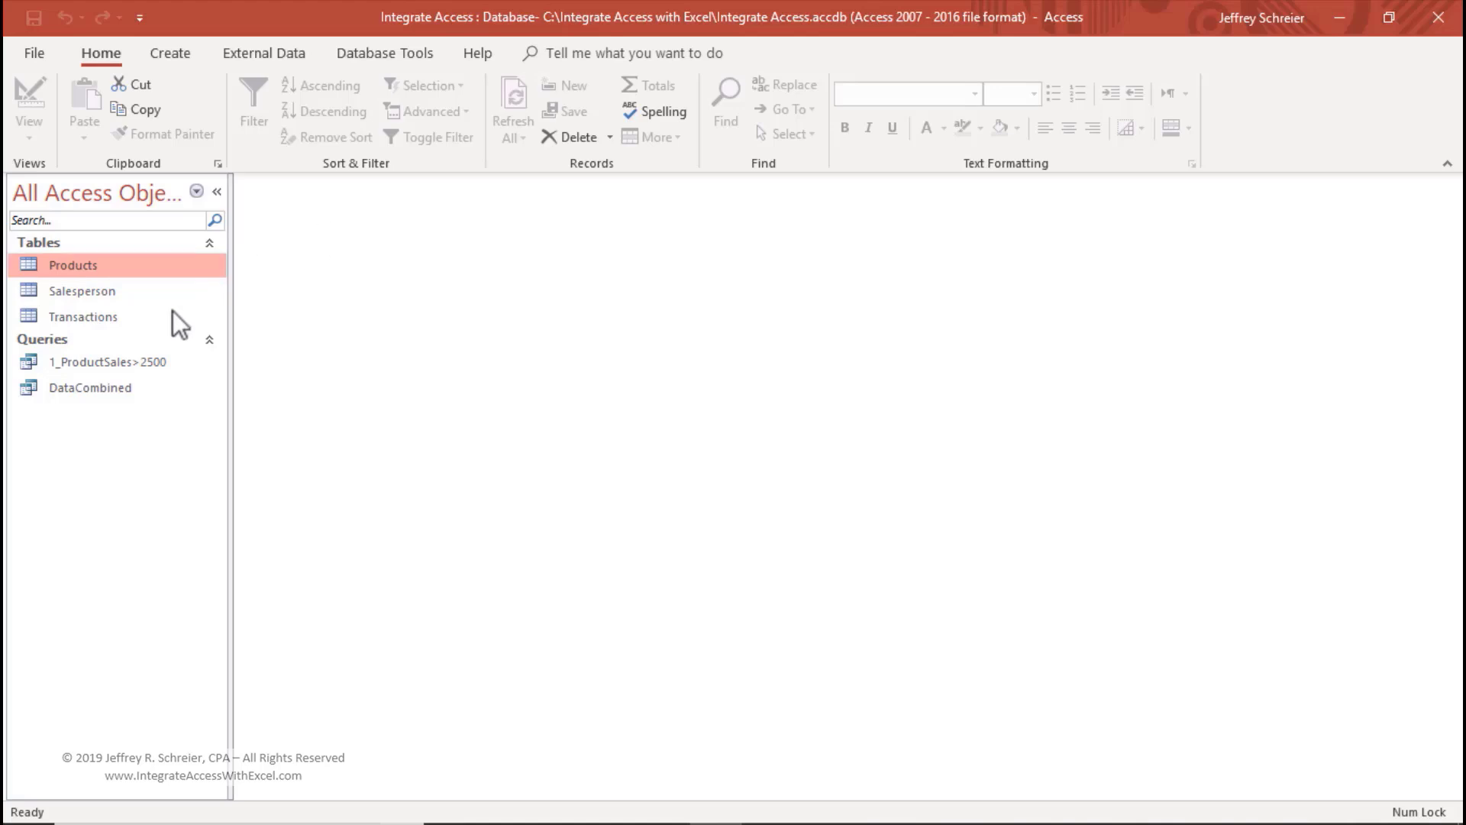
Copy the 1_ProductSales>2500 query and paste it as a new query named 2_SelectSalesChicago_KC
right_click(112, 365)
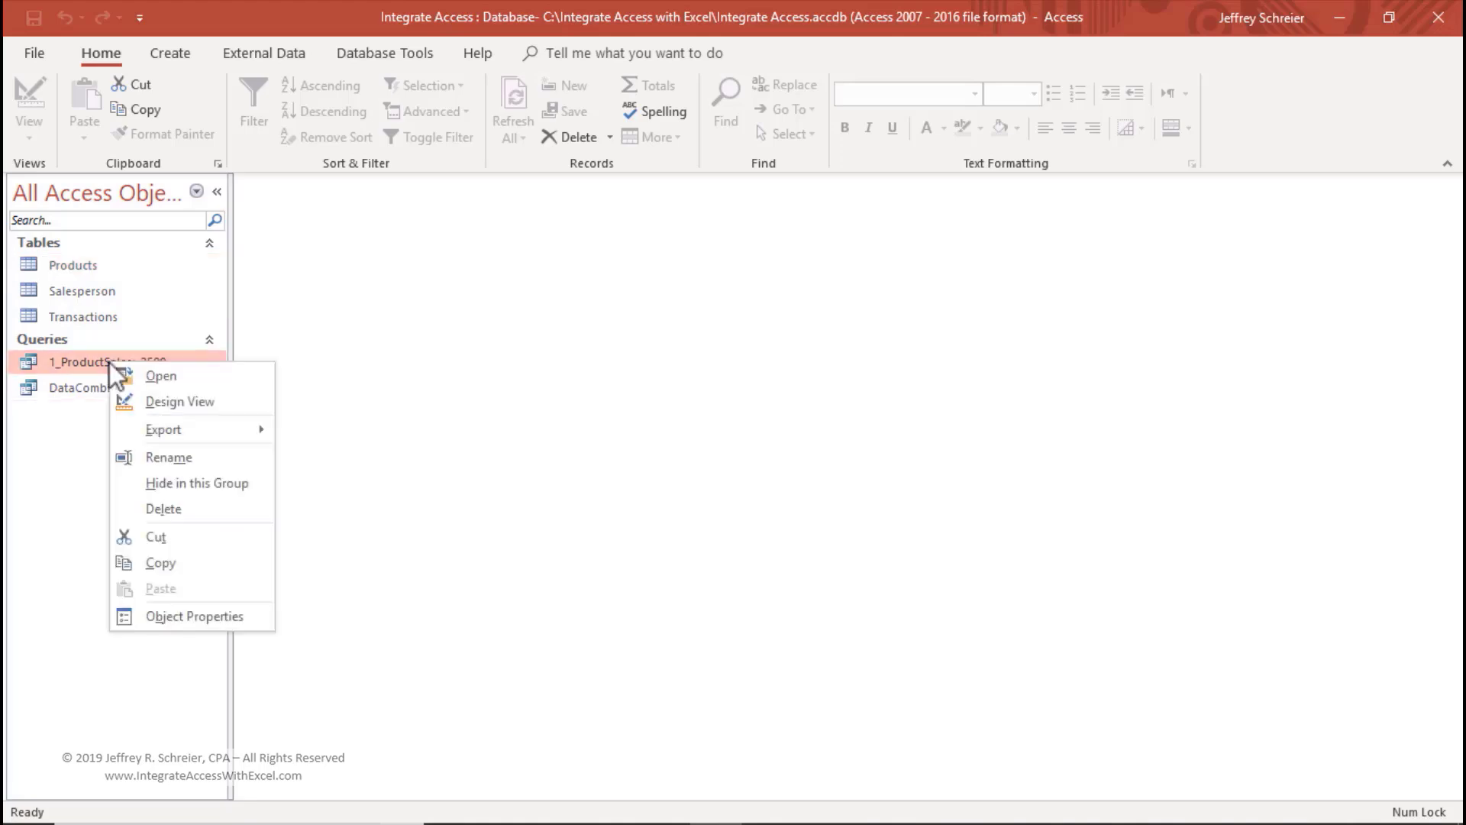
left_click(164, 562)
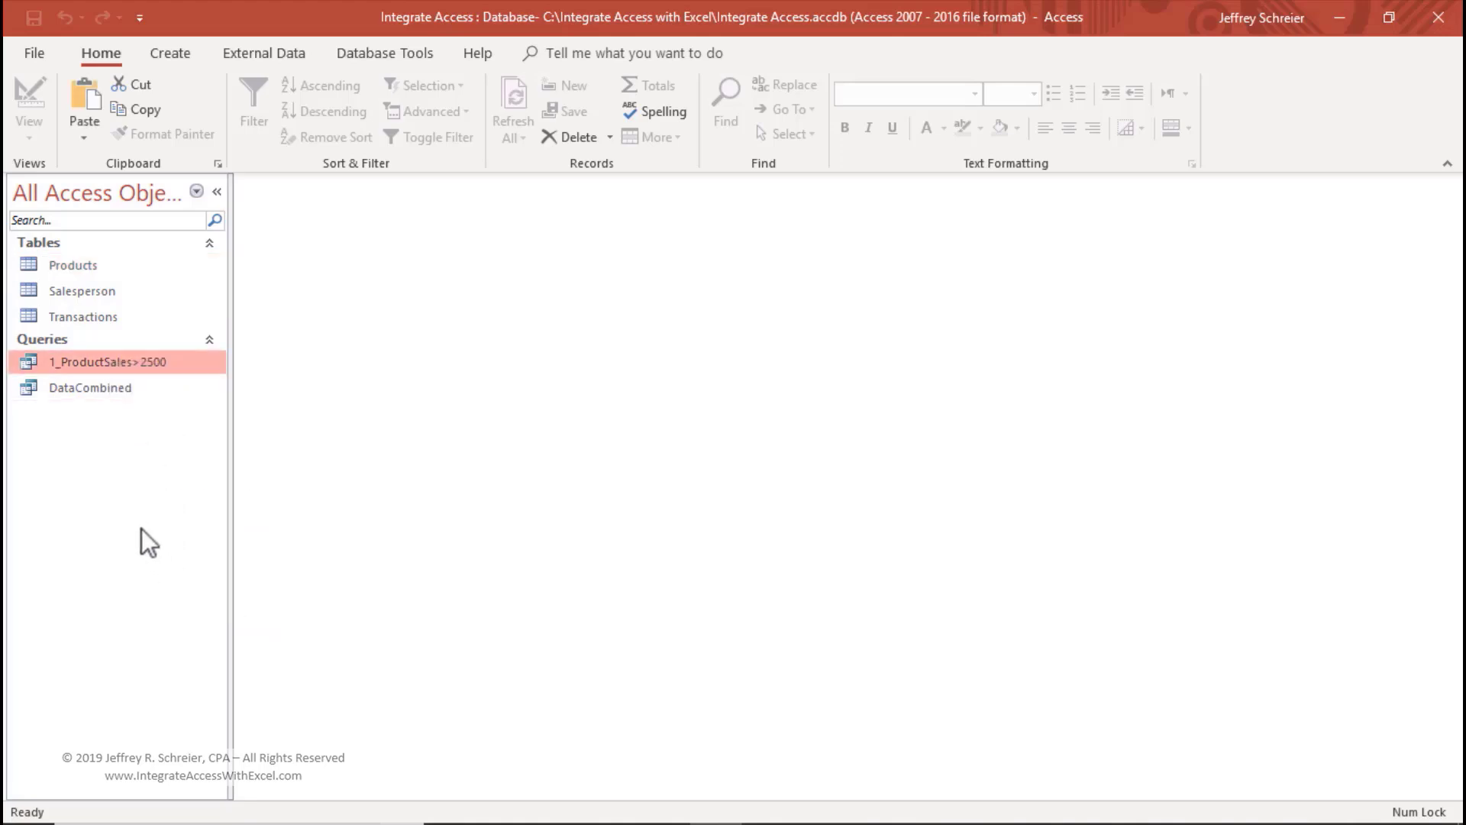
right_click(140, 528)
left_click(190, 648)
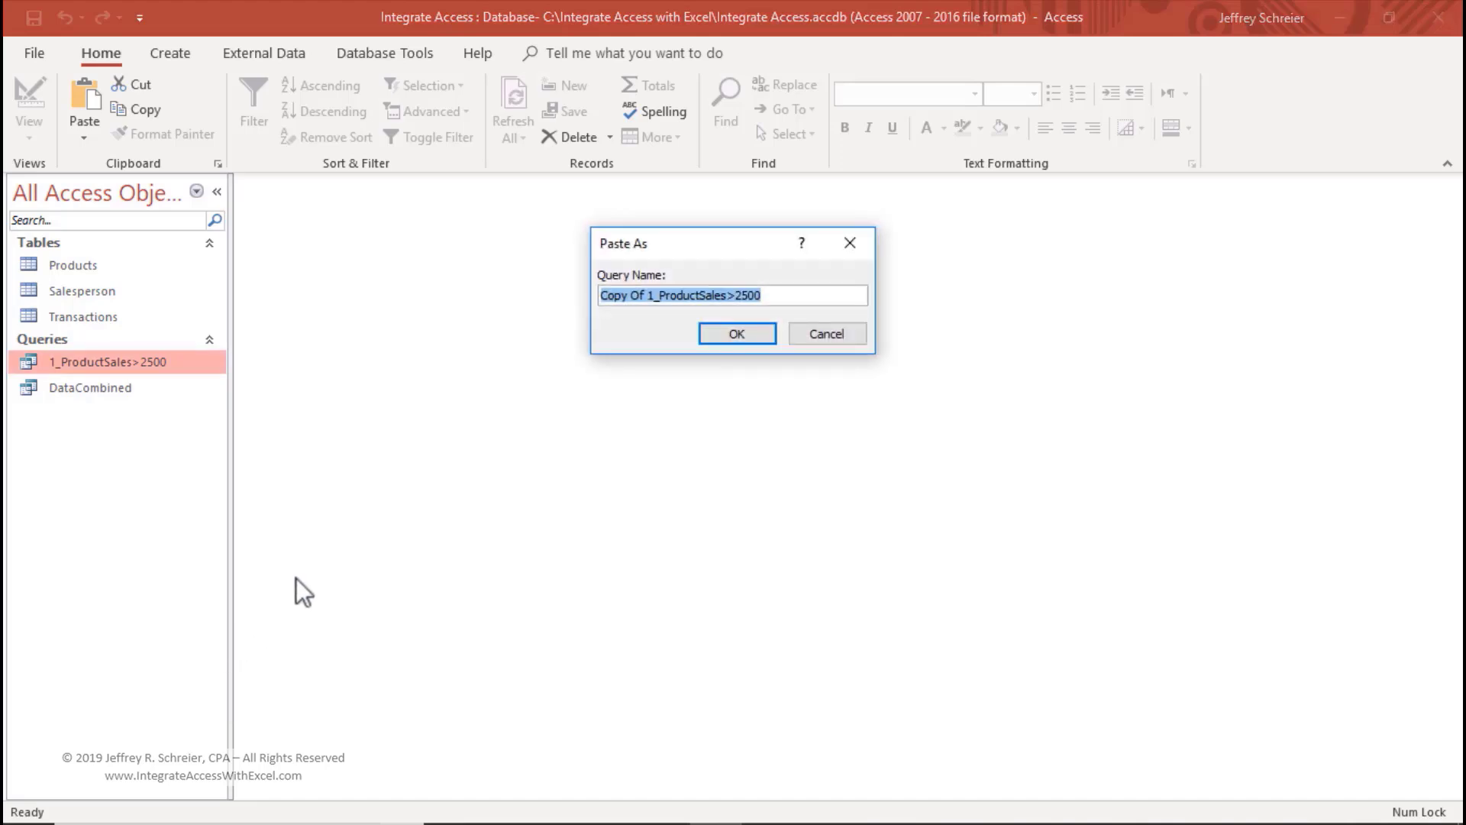
type("2_S")
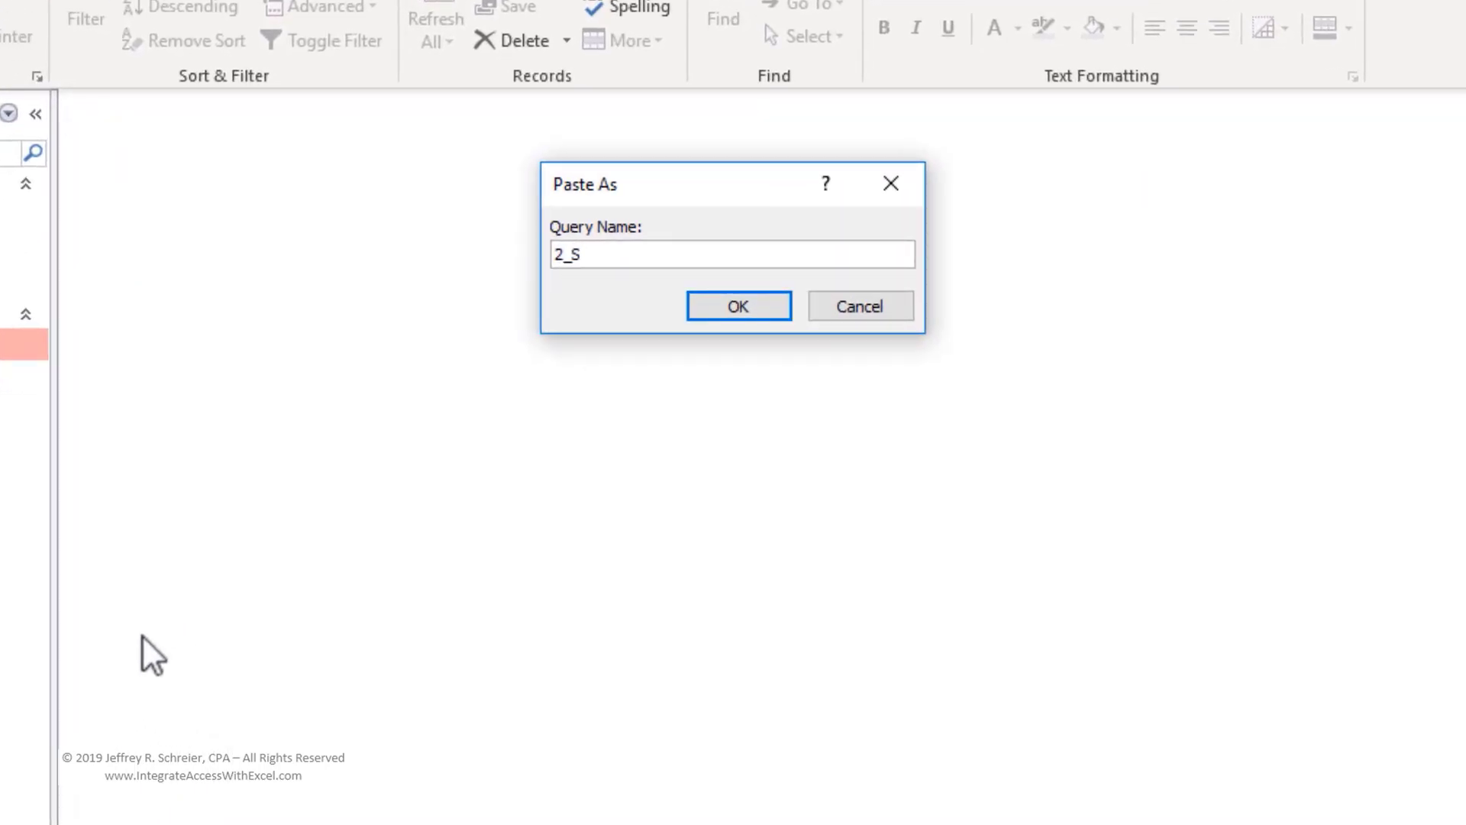
type("electSalesChicago")
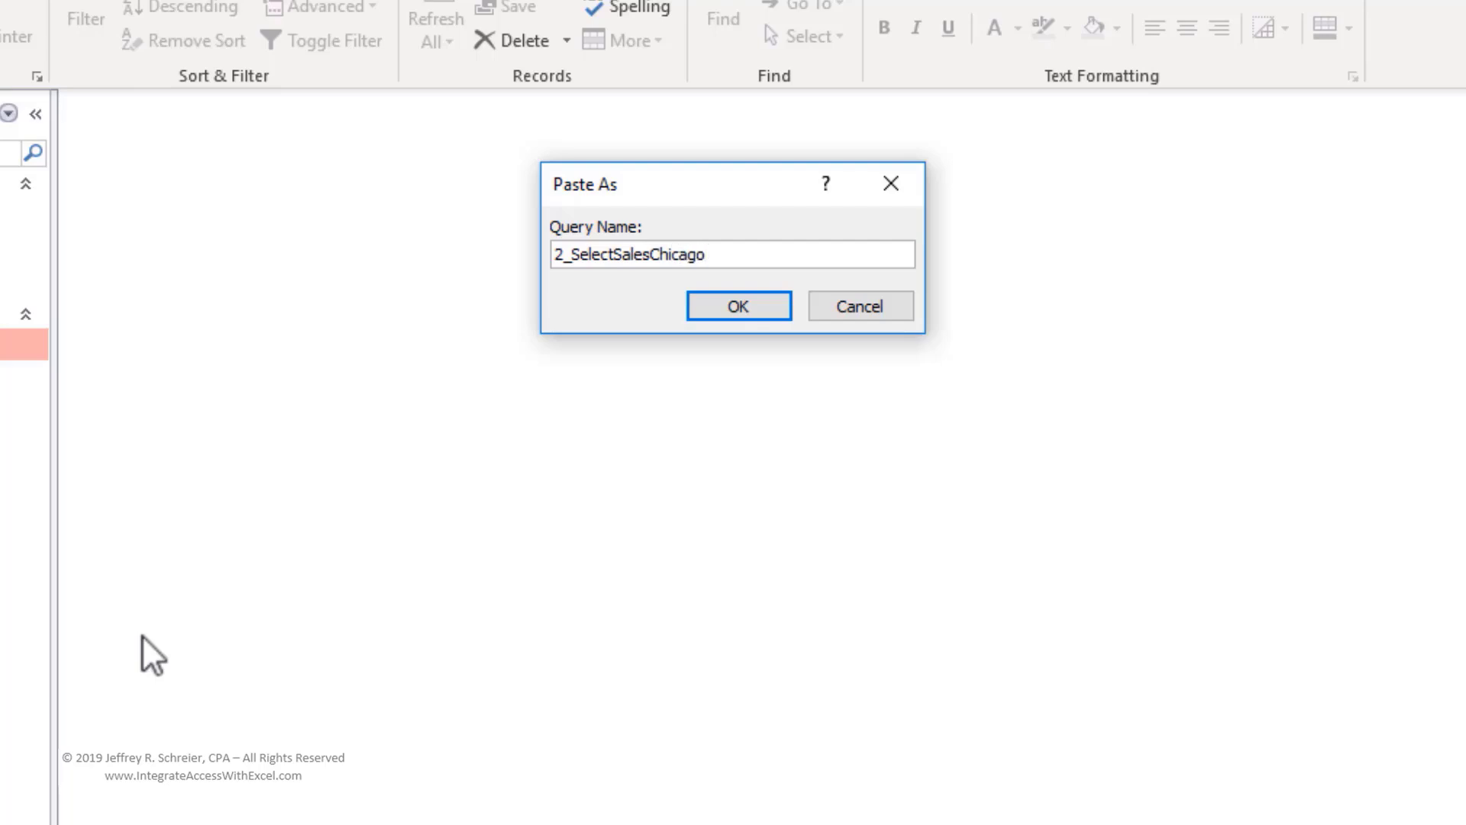
type("_KC")
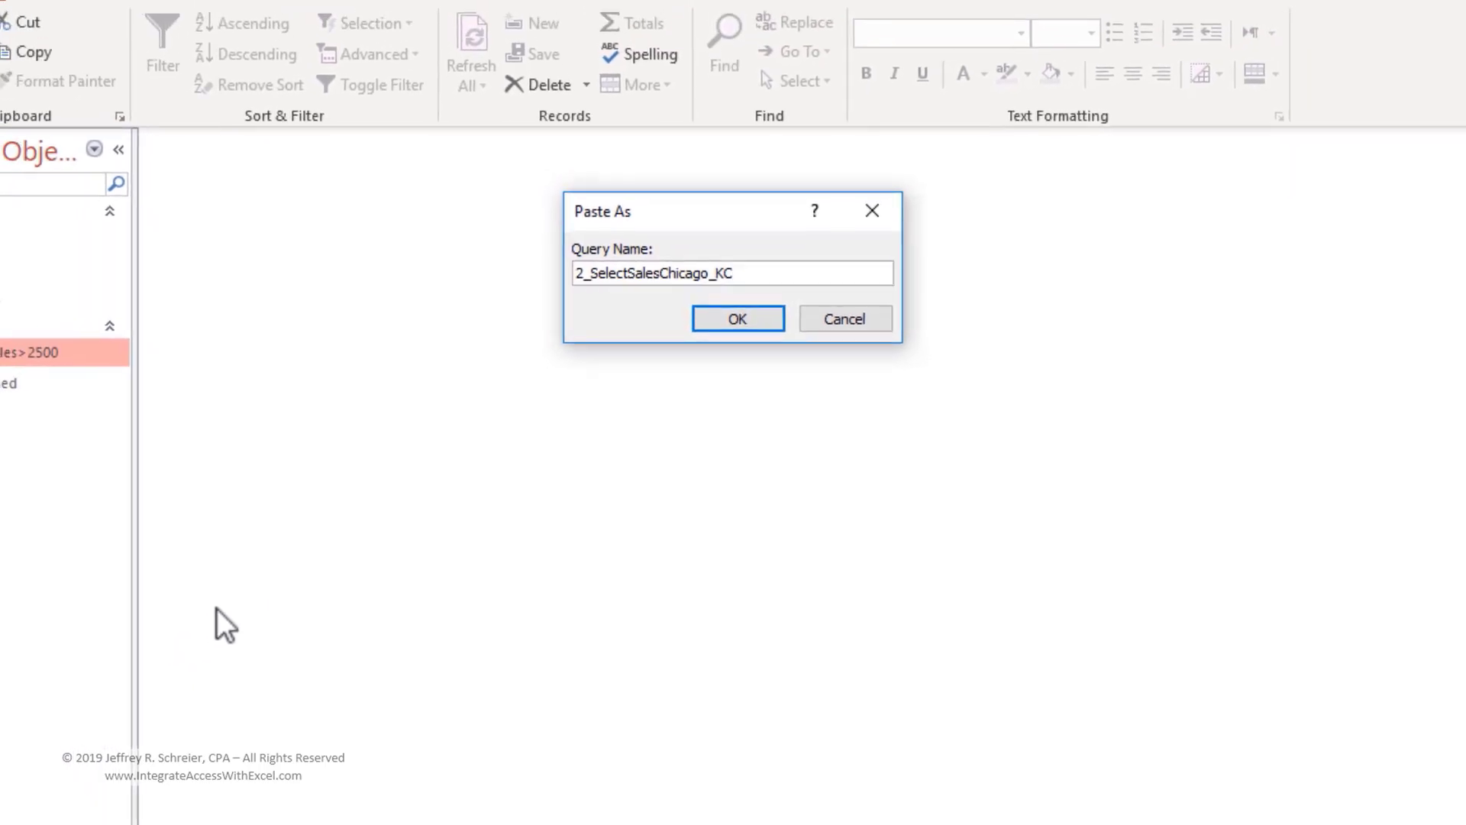
left_click(748, 328)
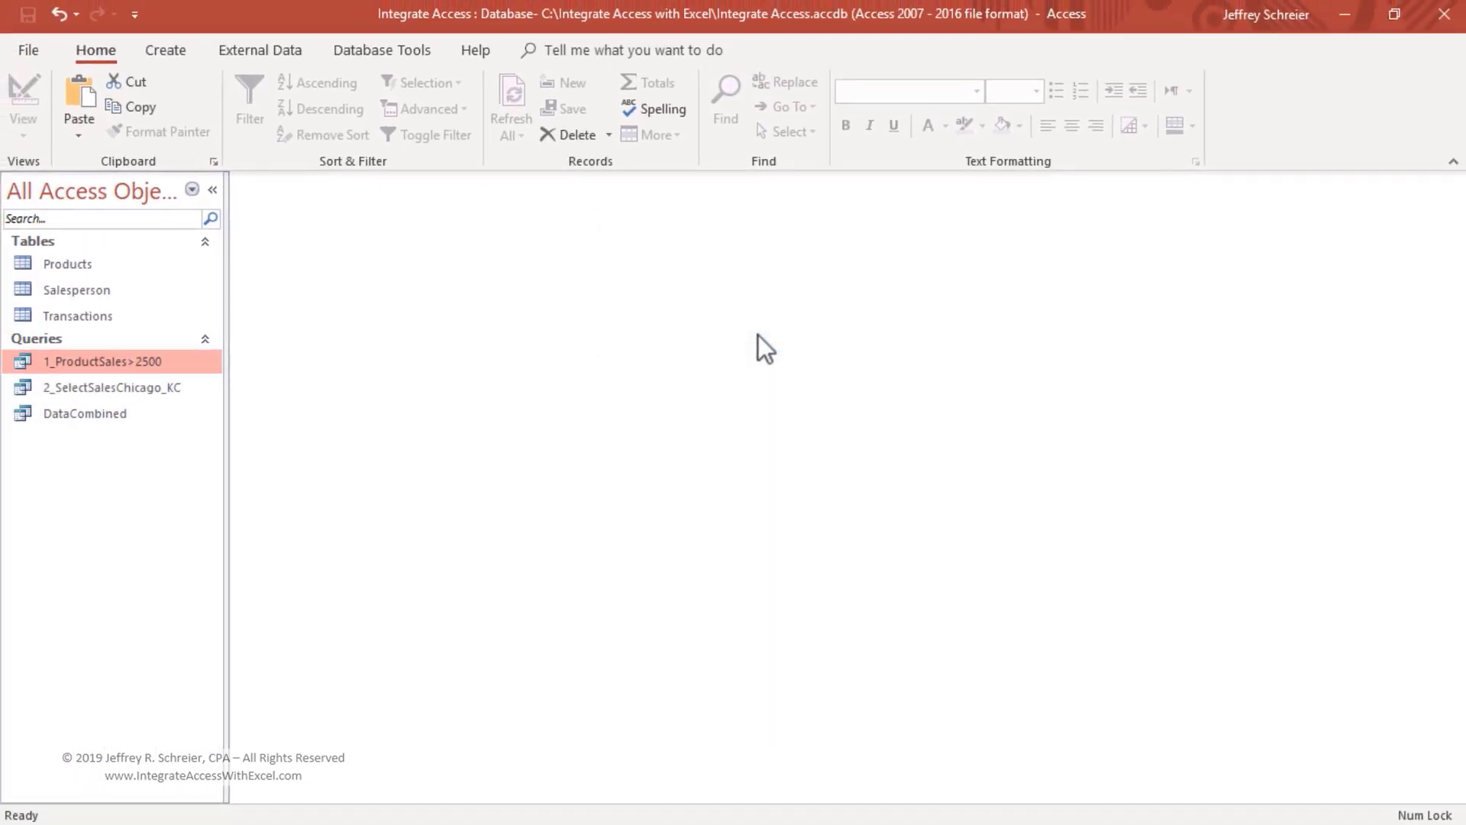
Open 2_SelectSalesChicago_KC in Design View and change its Product No field to Salesperson
right_click(150, 398)
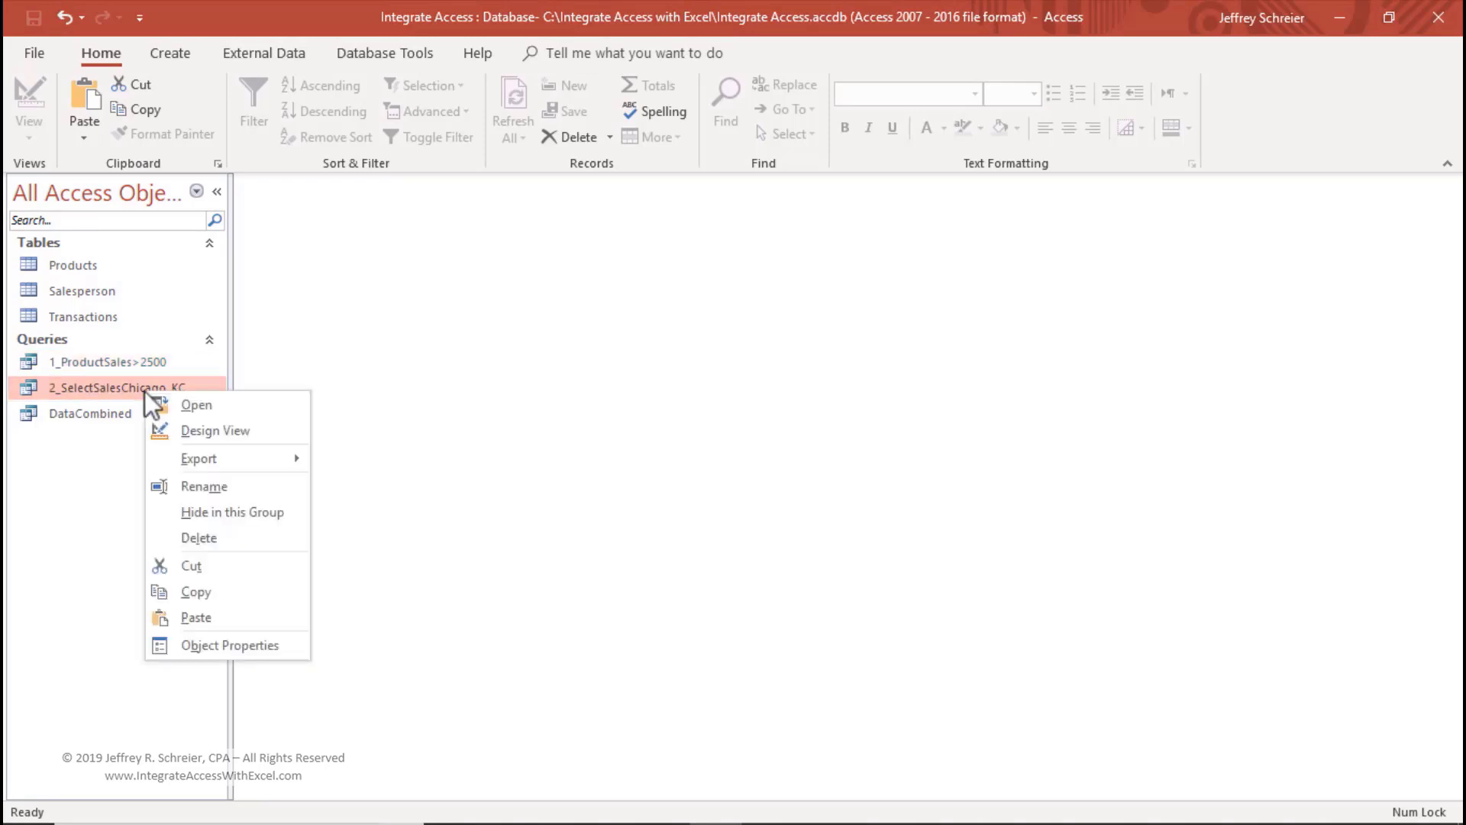
left_click(184, 430)
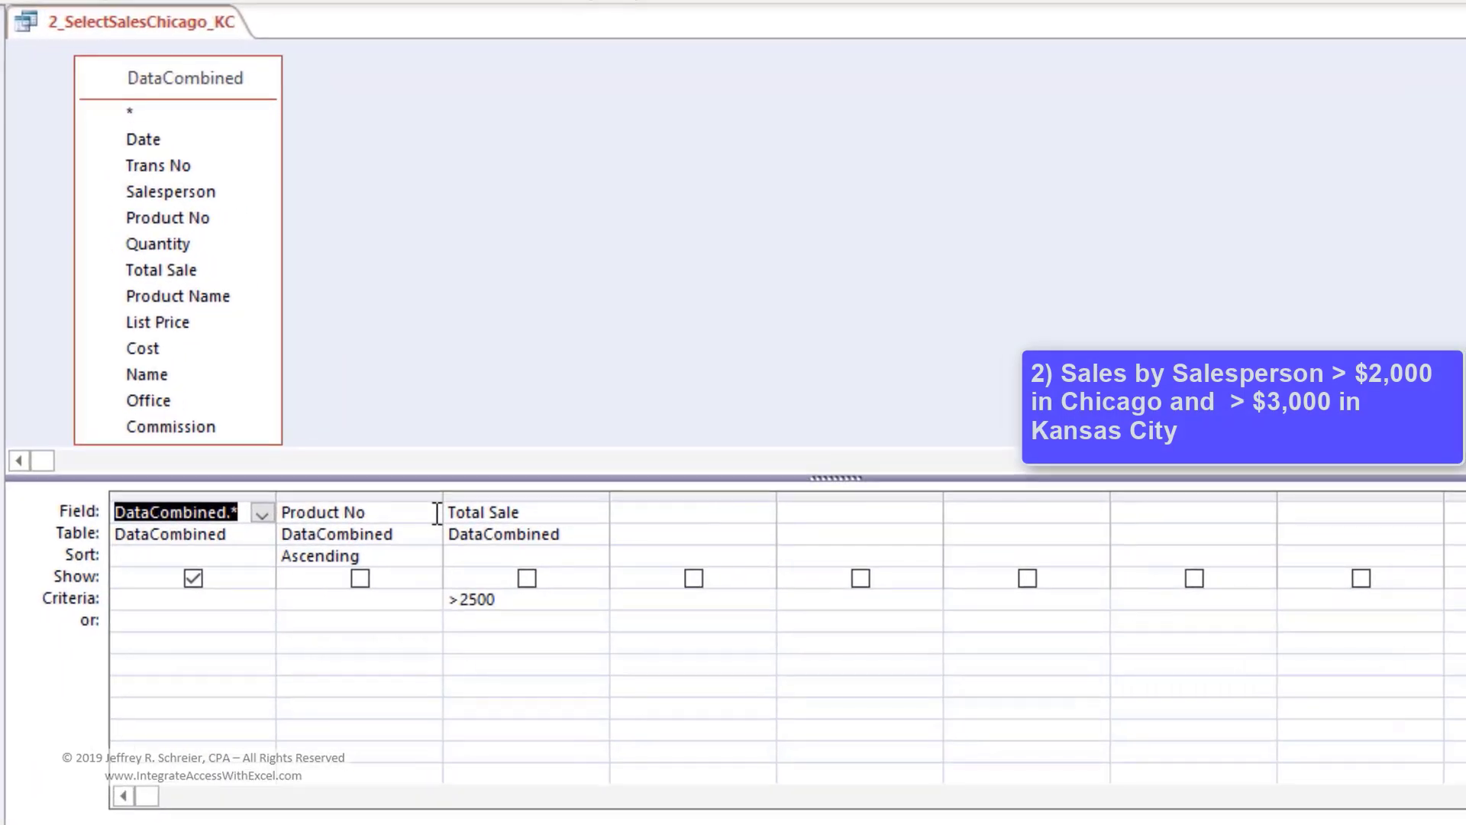
left_click(548, 549)
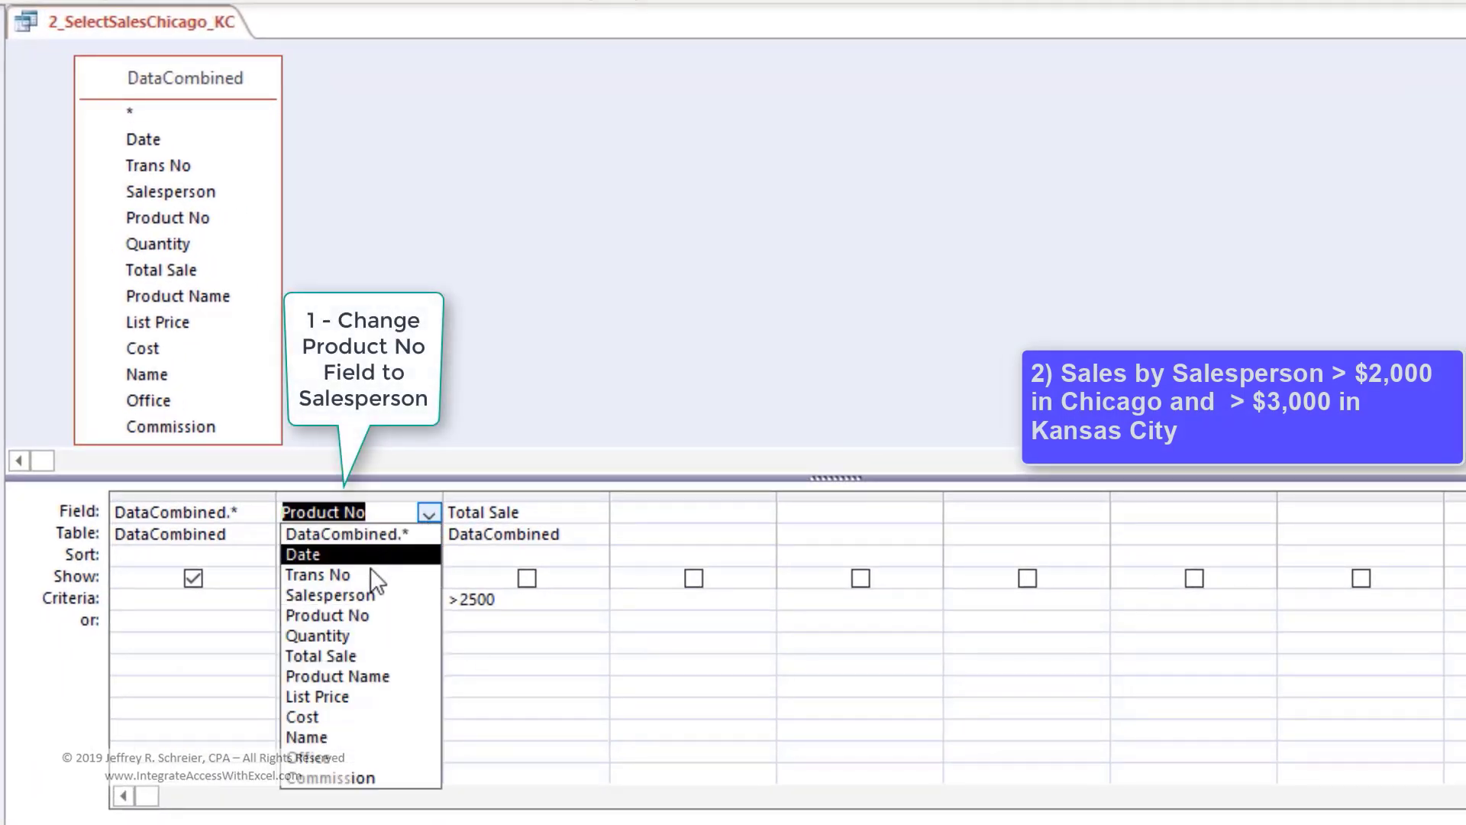
left_click(360, 595)
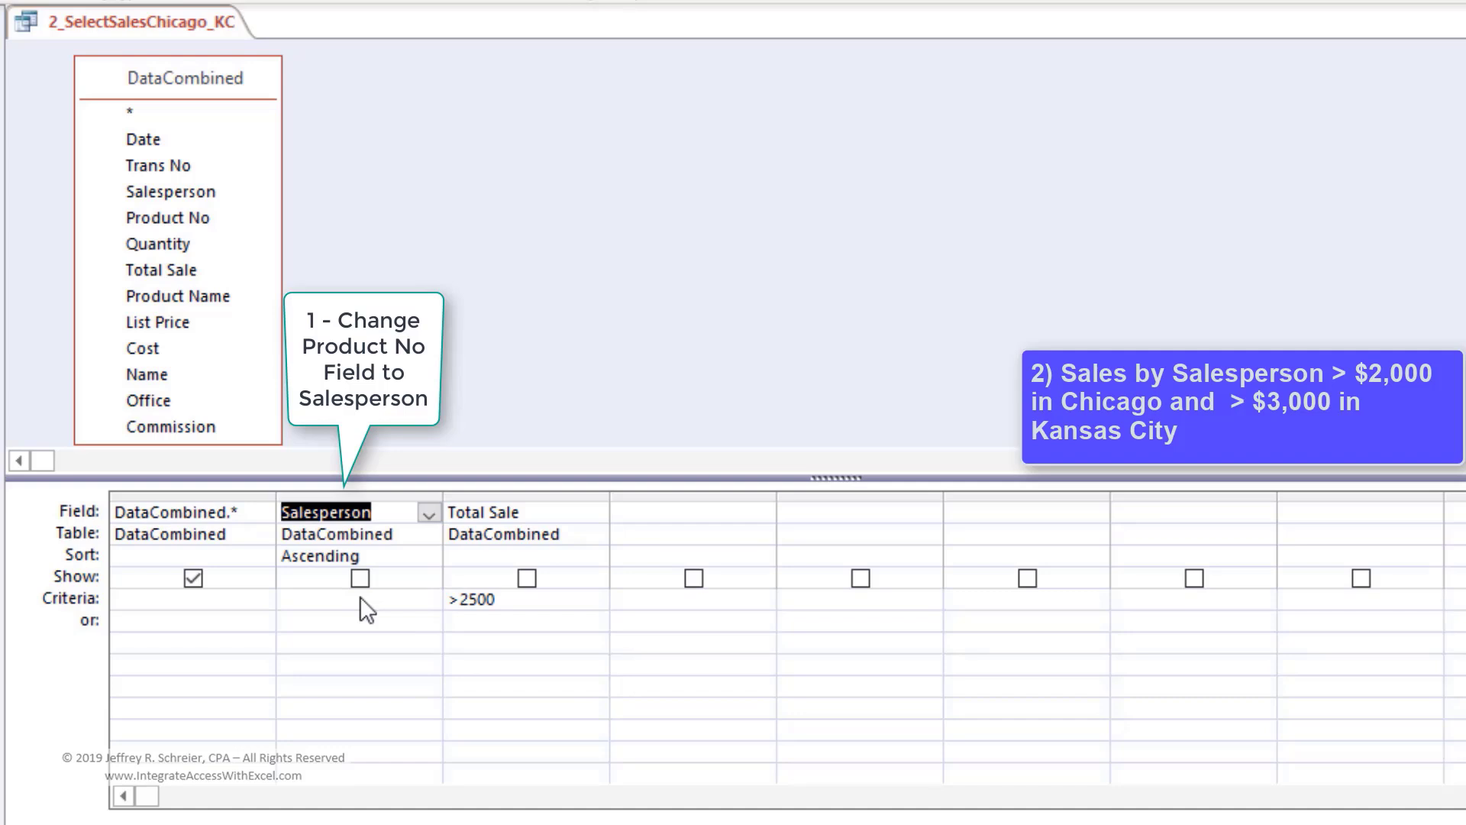
Add the Office field to the query grid and set the first criteria row to Chicago with Total Sale >2000
left_click_drag(148, 400, 645, 512)
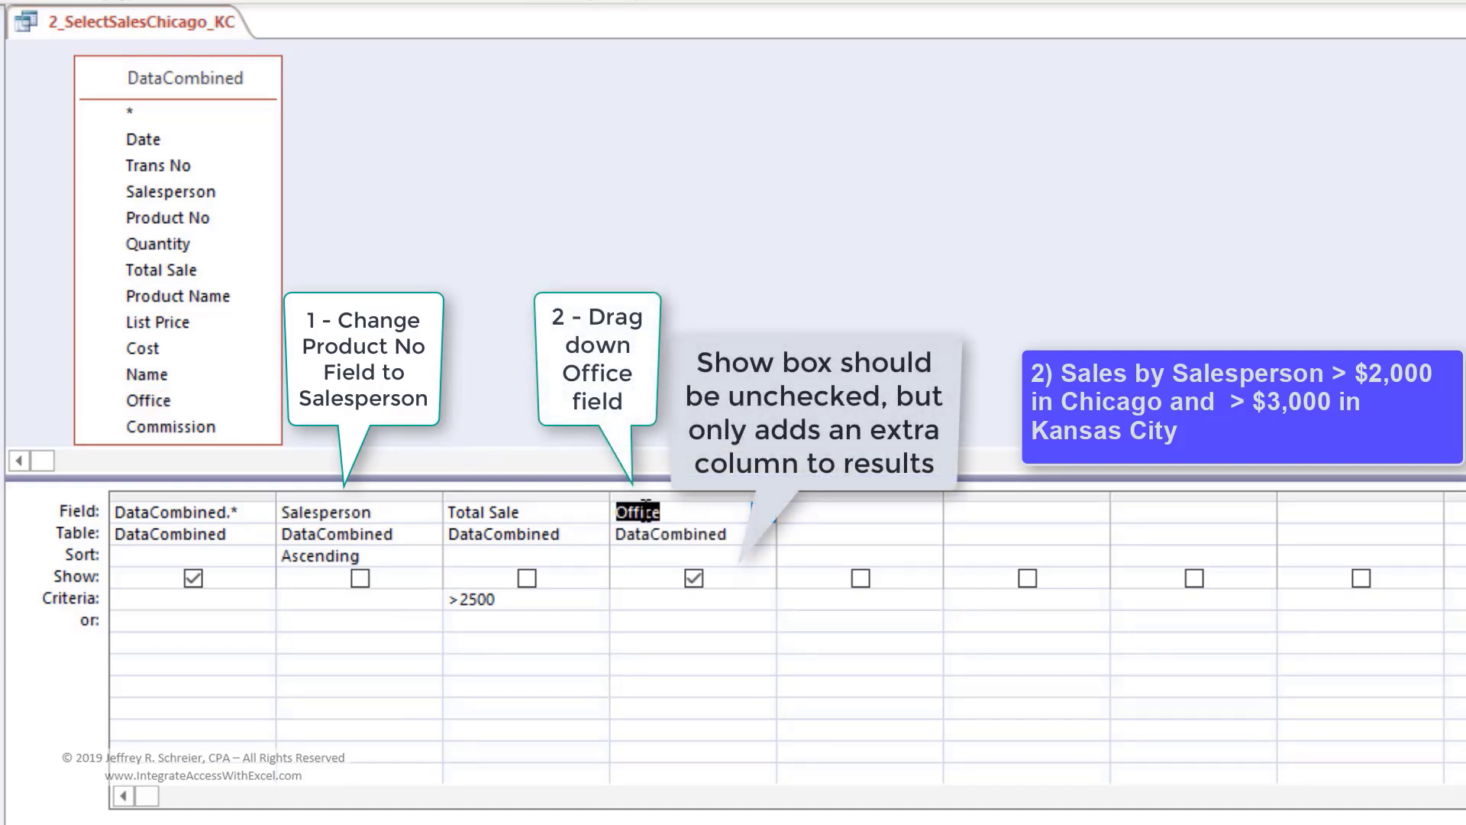
left_click(638, 598)
type("Ch")
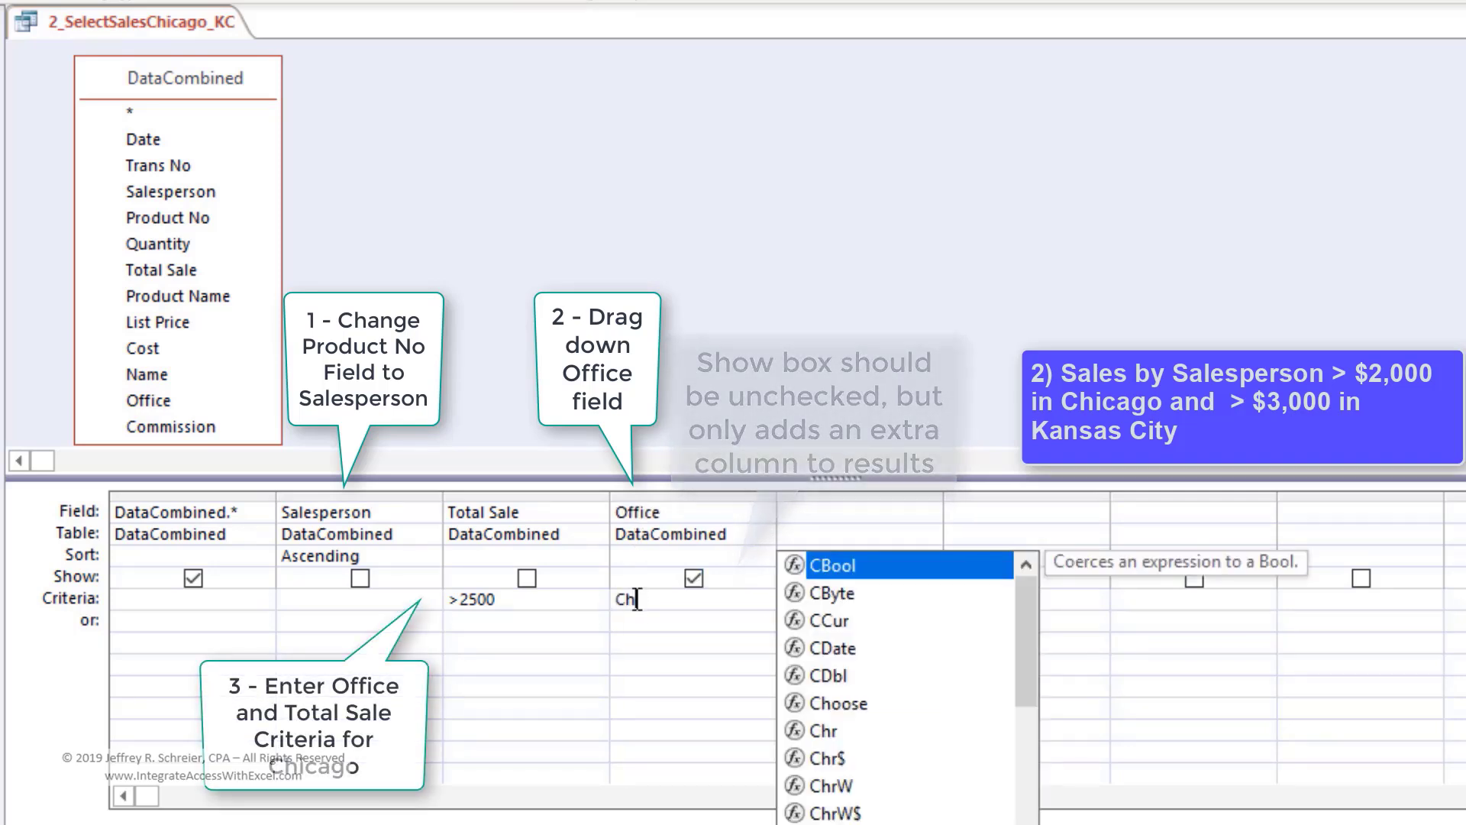
type("icago")
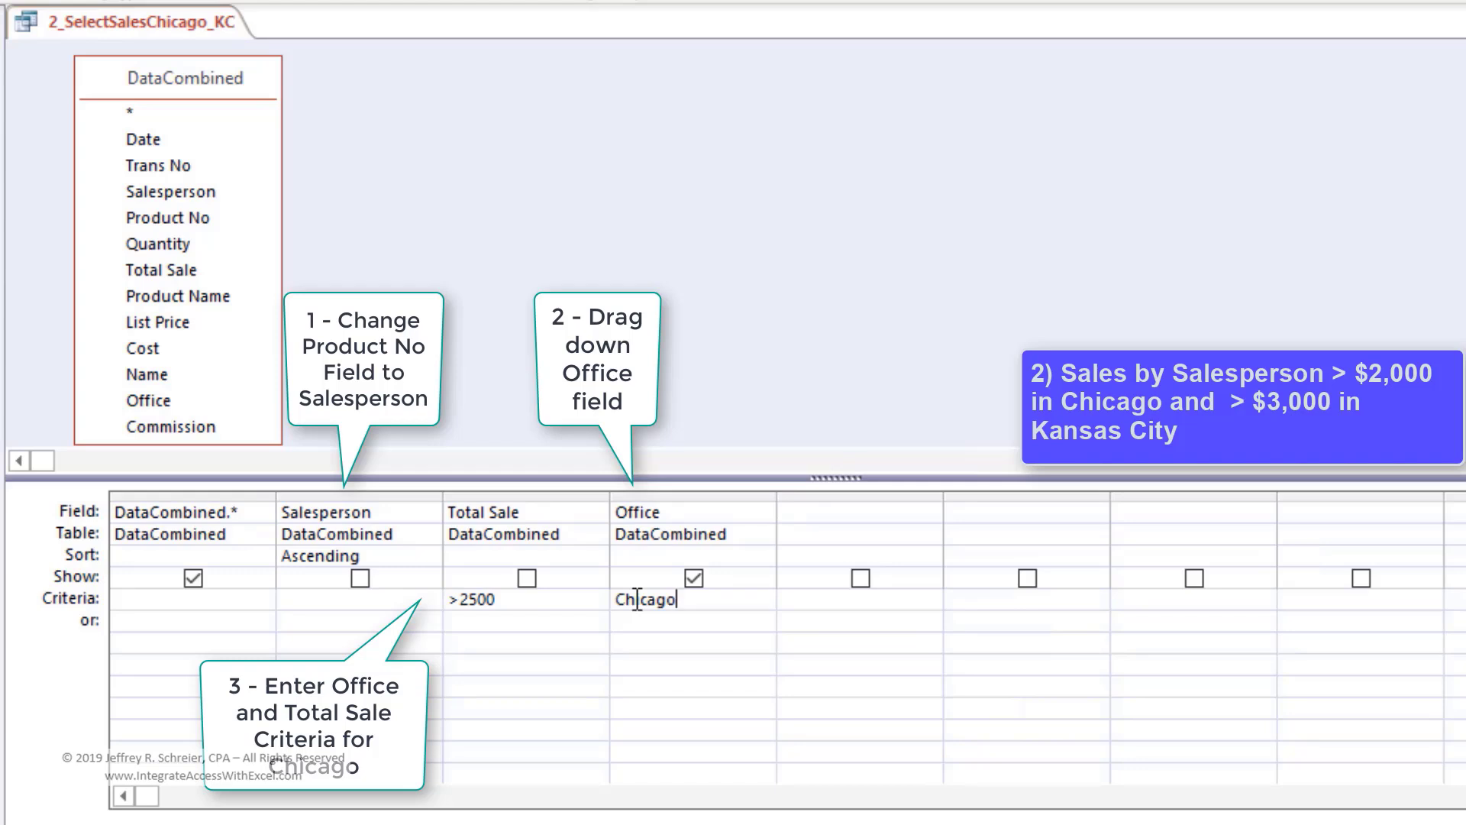
left_click(515, 600)
key("BackSpace")
key("BackSpace")
key("BackSpace")
type("000")
Add an alternative criteria row with Office set to Kansas City and Total Sale set to >3000
left_click(652, 621)
type("Kans")
type("as City")
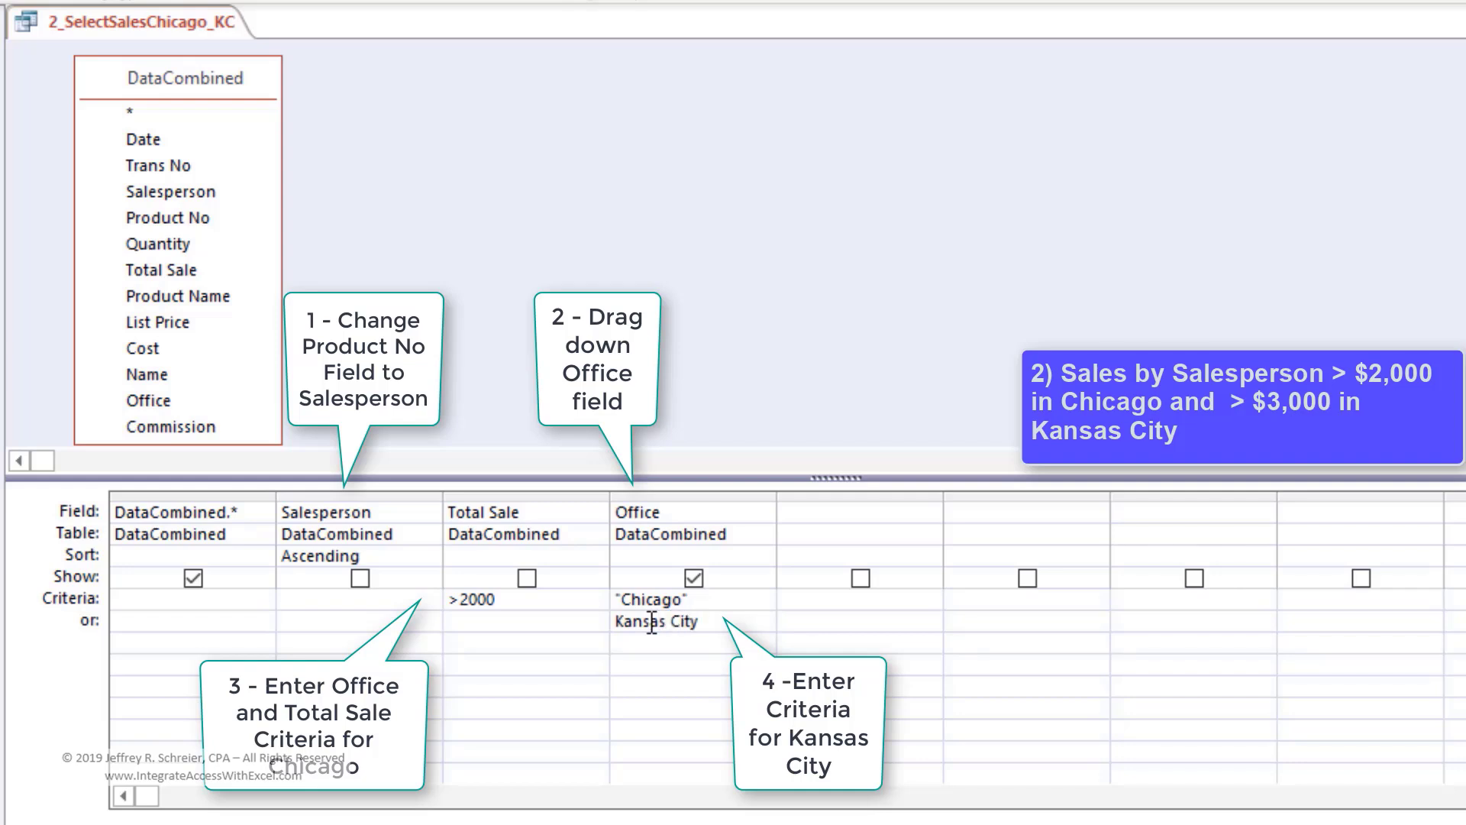
left_click(541, 622)
type(">3000")
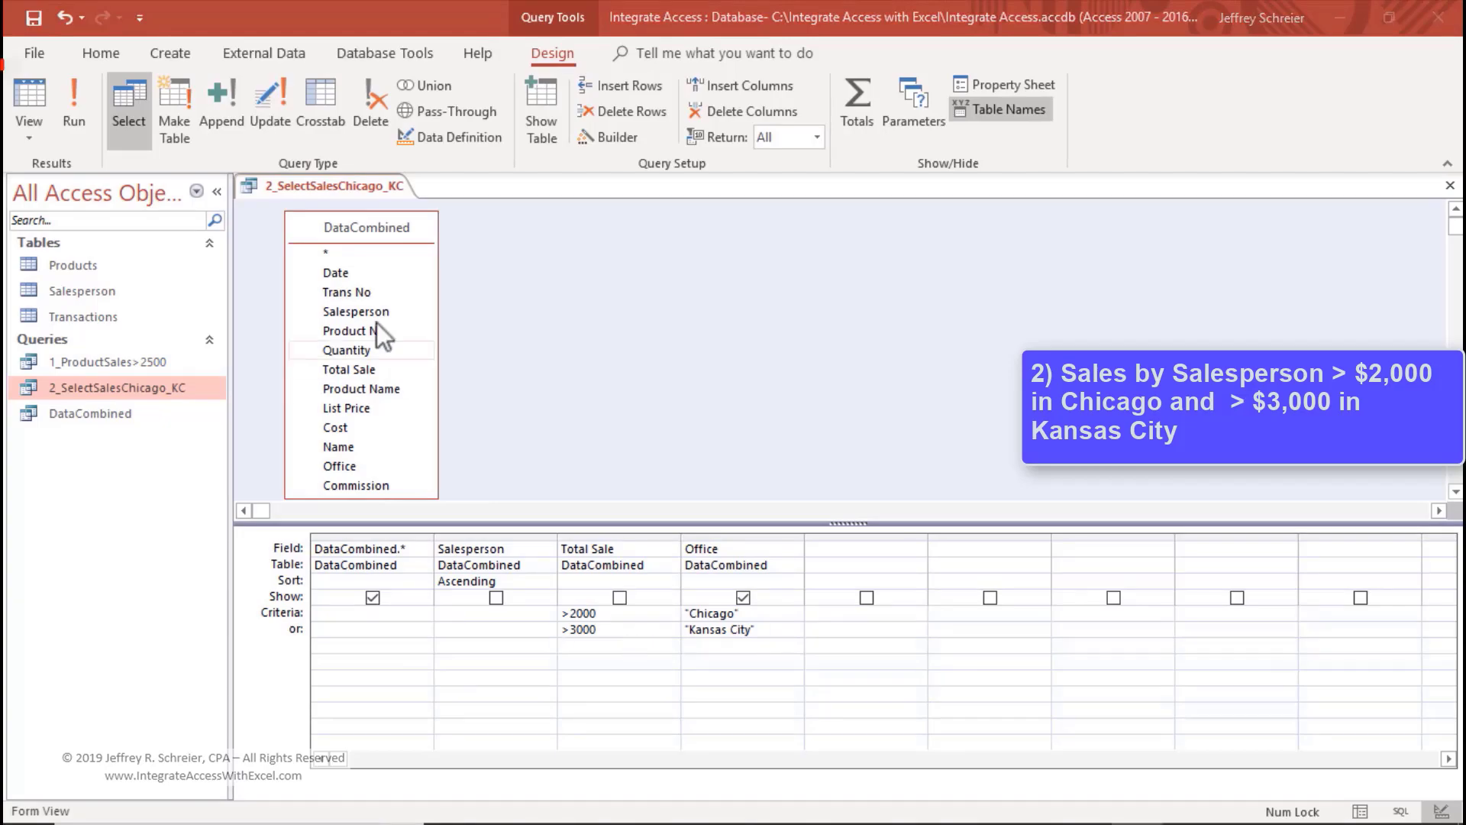
Display the query in Datasheet view and check the Total Sale and office values against the criteria
left_click(25, 91)
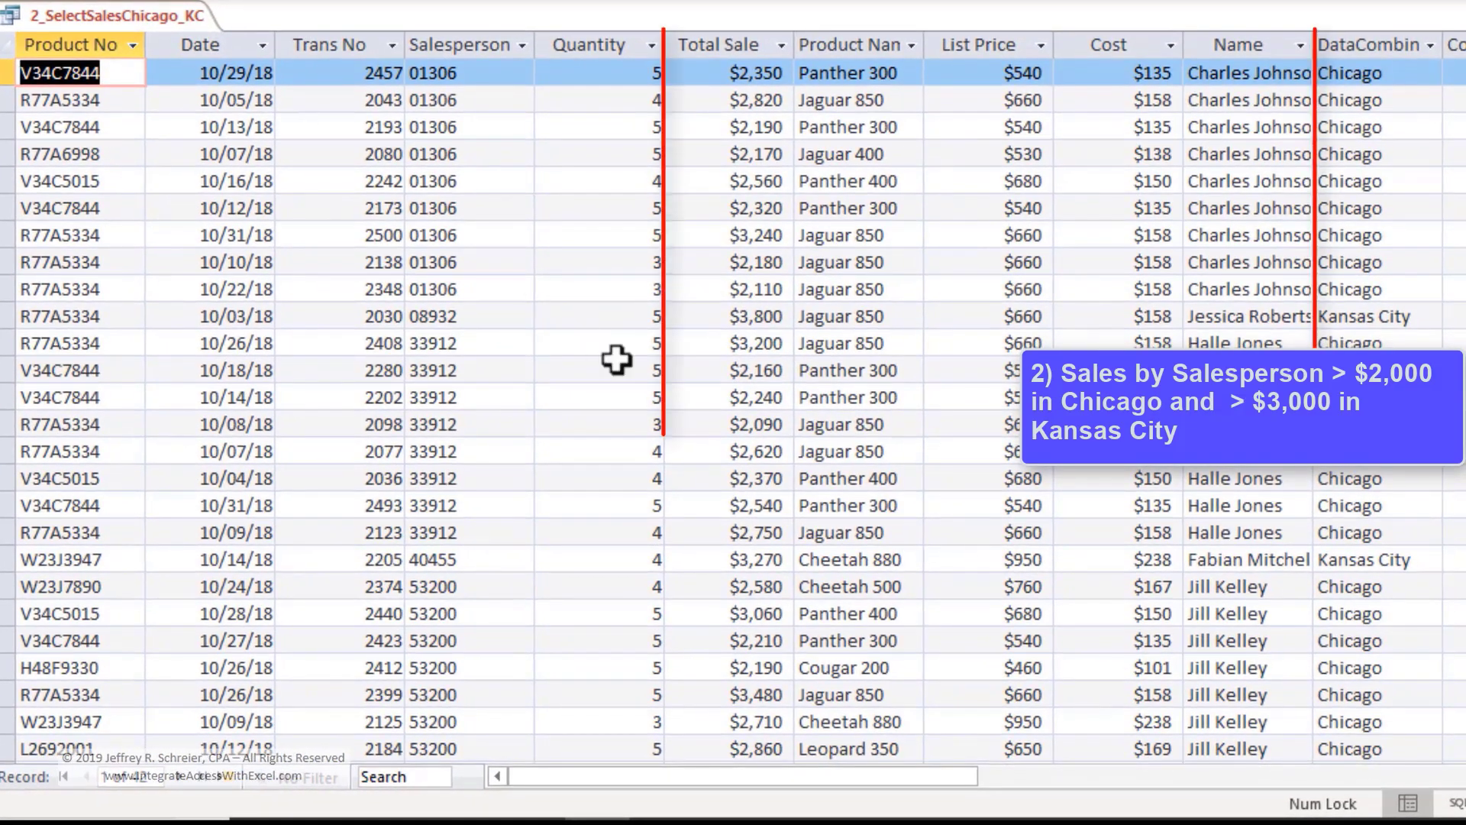
scroll(614, 362, "down", 2)
scroll(625, 382, "down", 3)
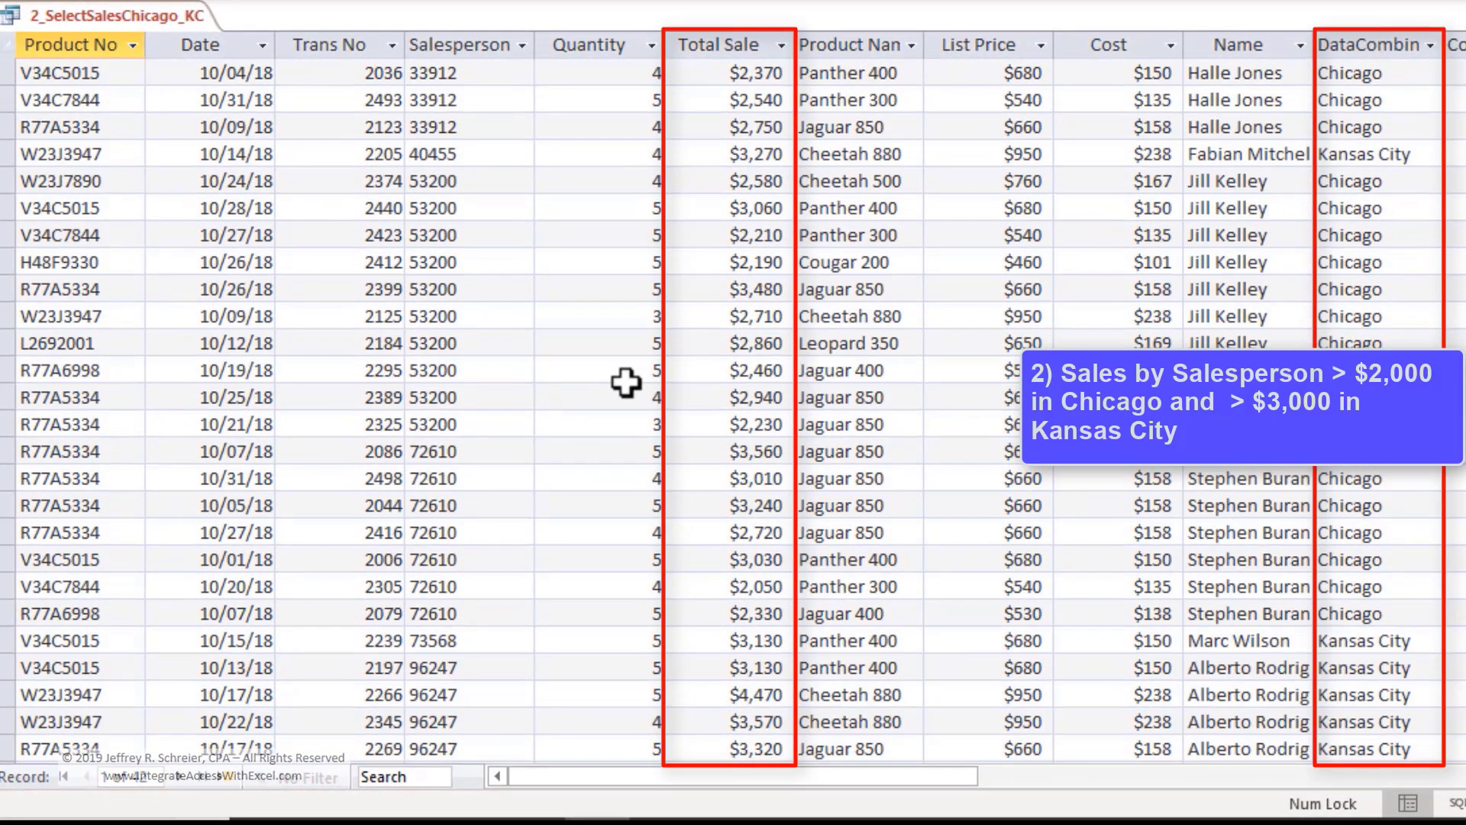
scroll(626, 382, "down", 1)
scroll(680, 405, "down", 2)
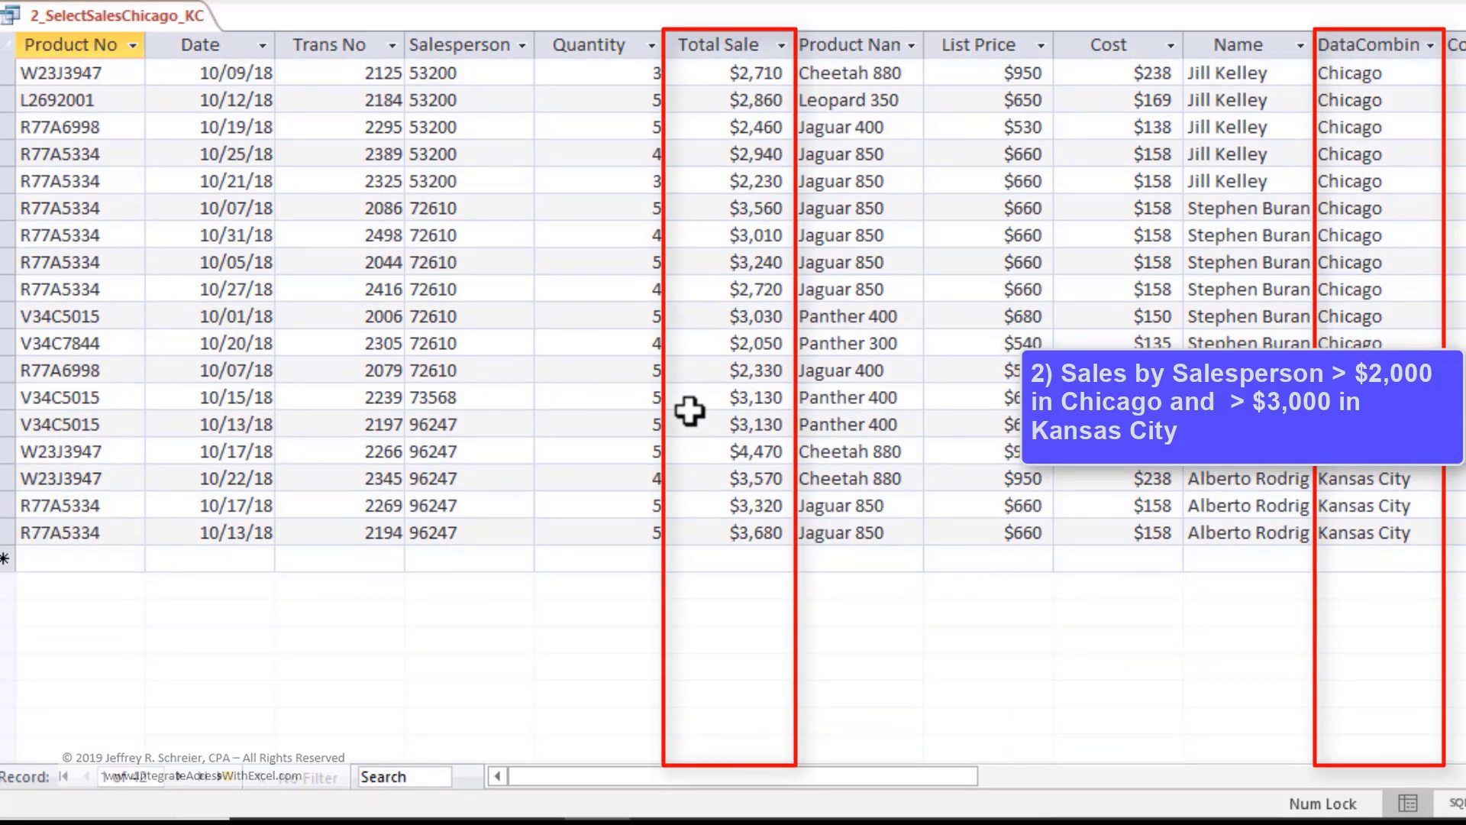
scroll(689, 411, "up", 3)
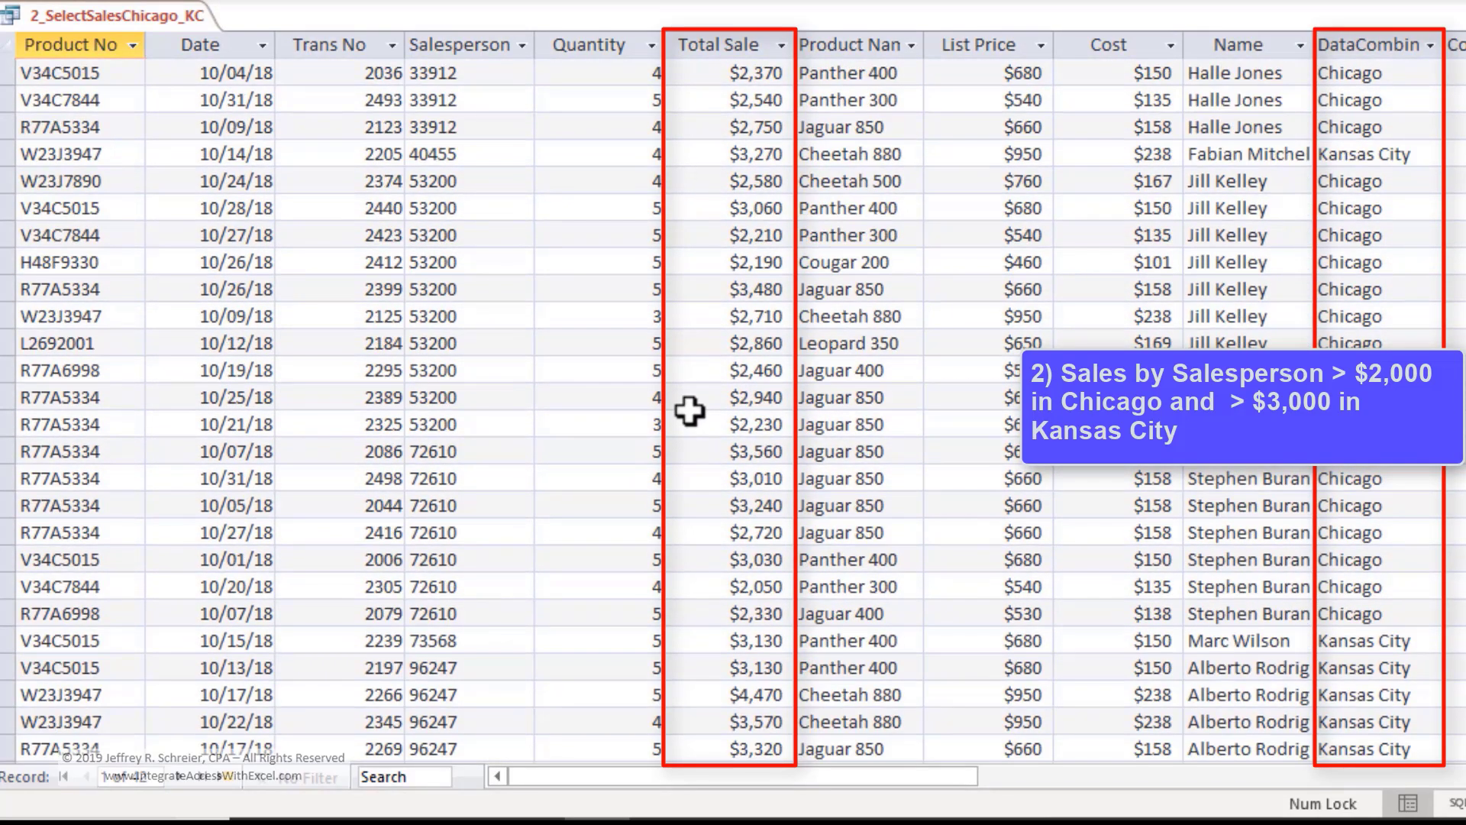
scroll(689, 411, "up", 5)
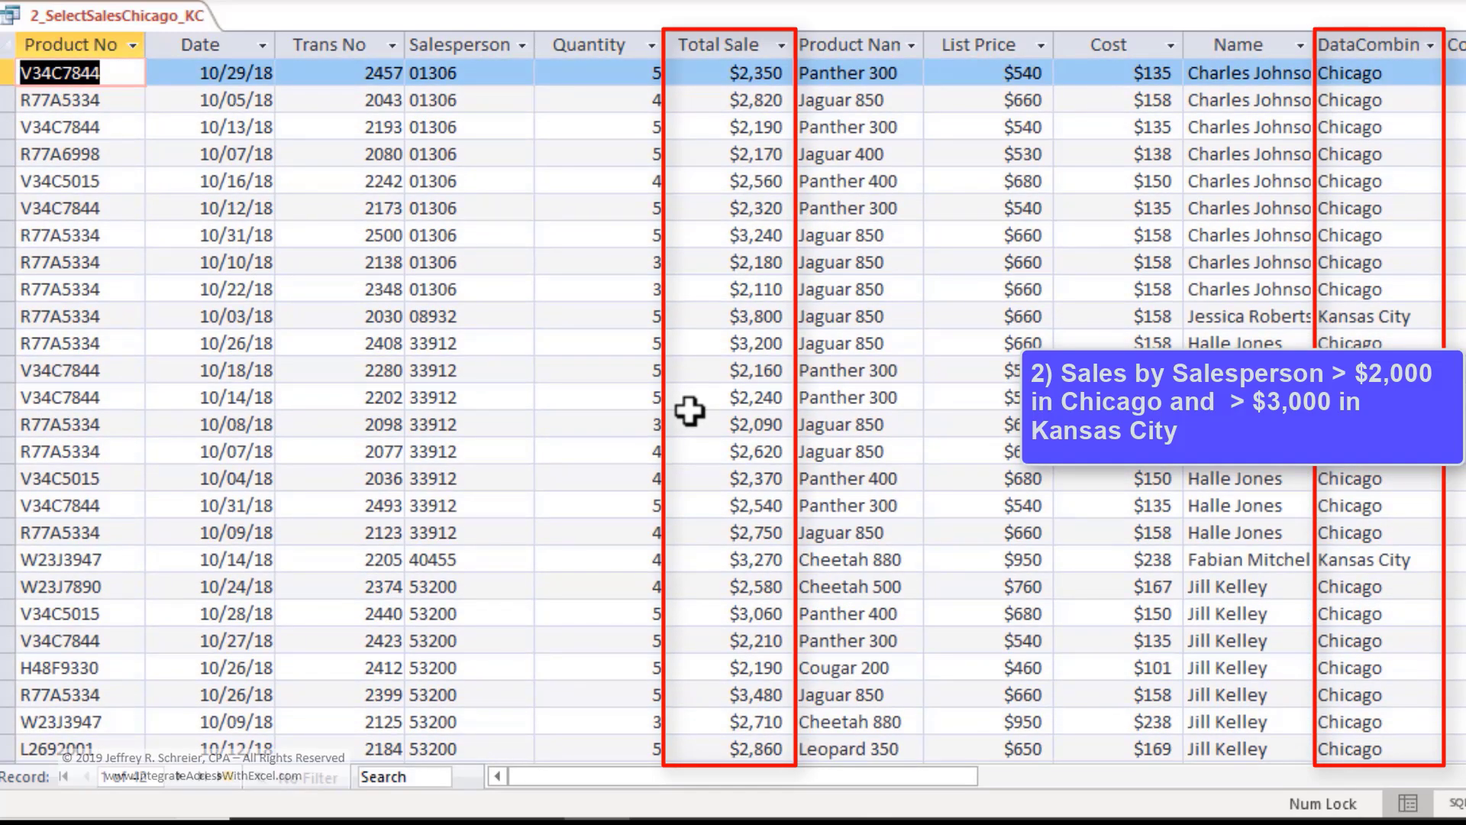
Close the 2_SelectSalesChicago_KC query
right_click(438, 52)
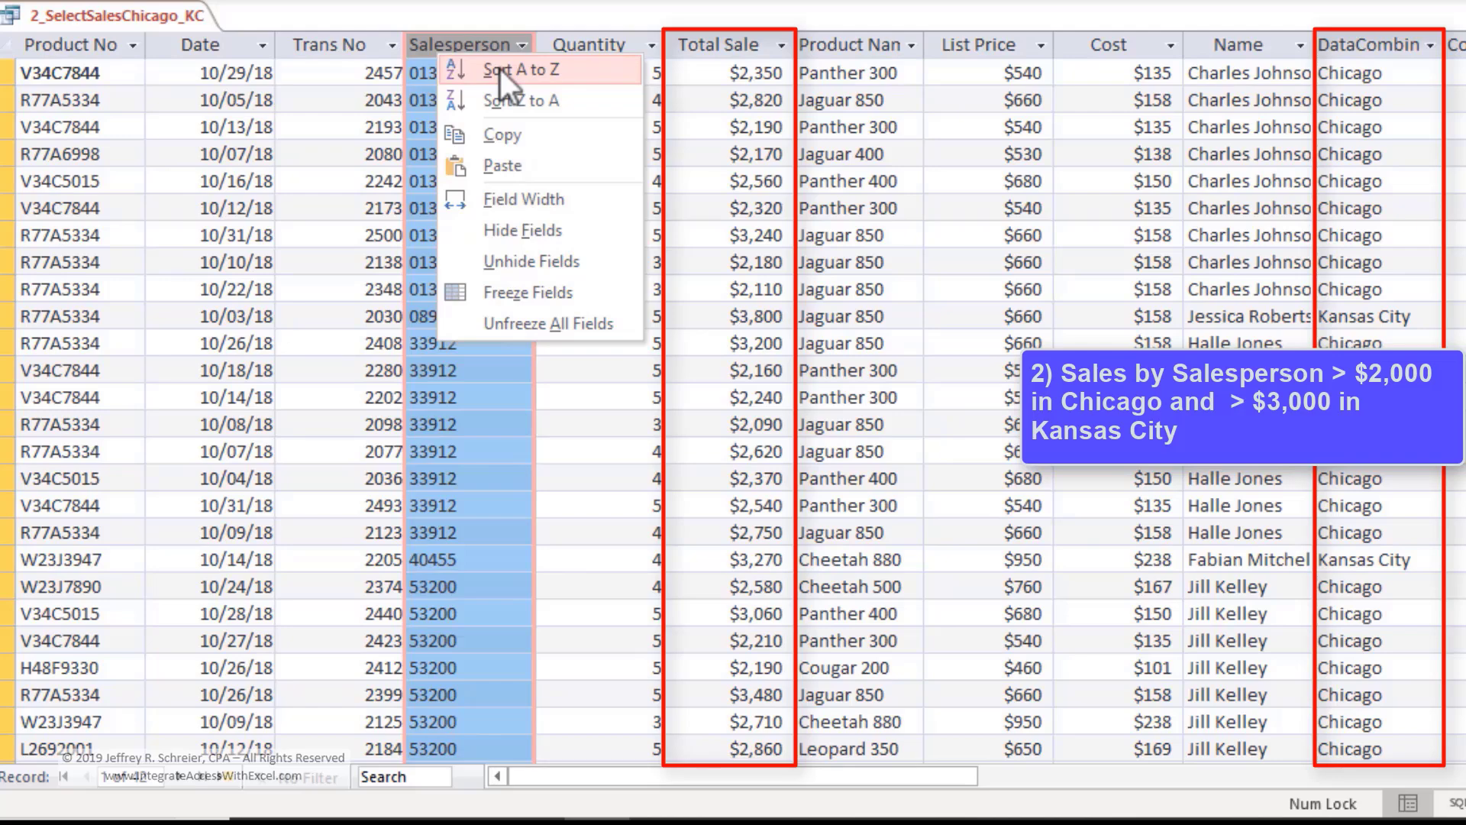
right_click(135, 12)
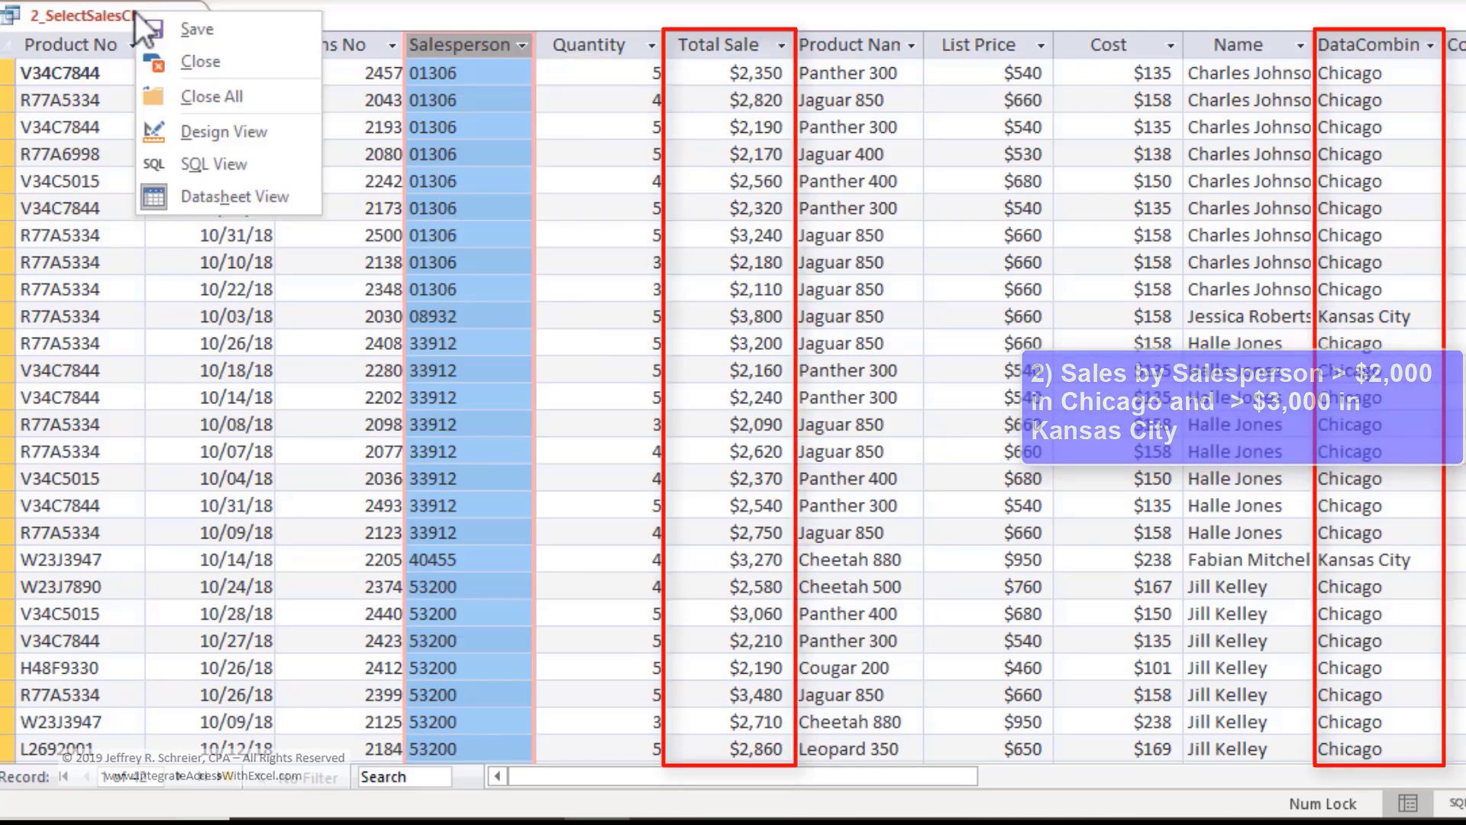
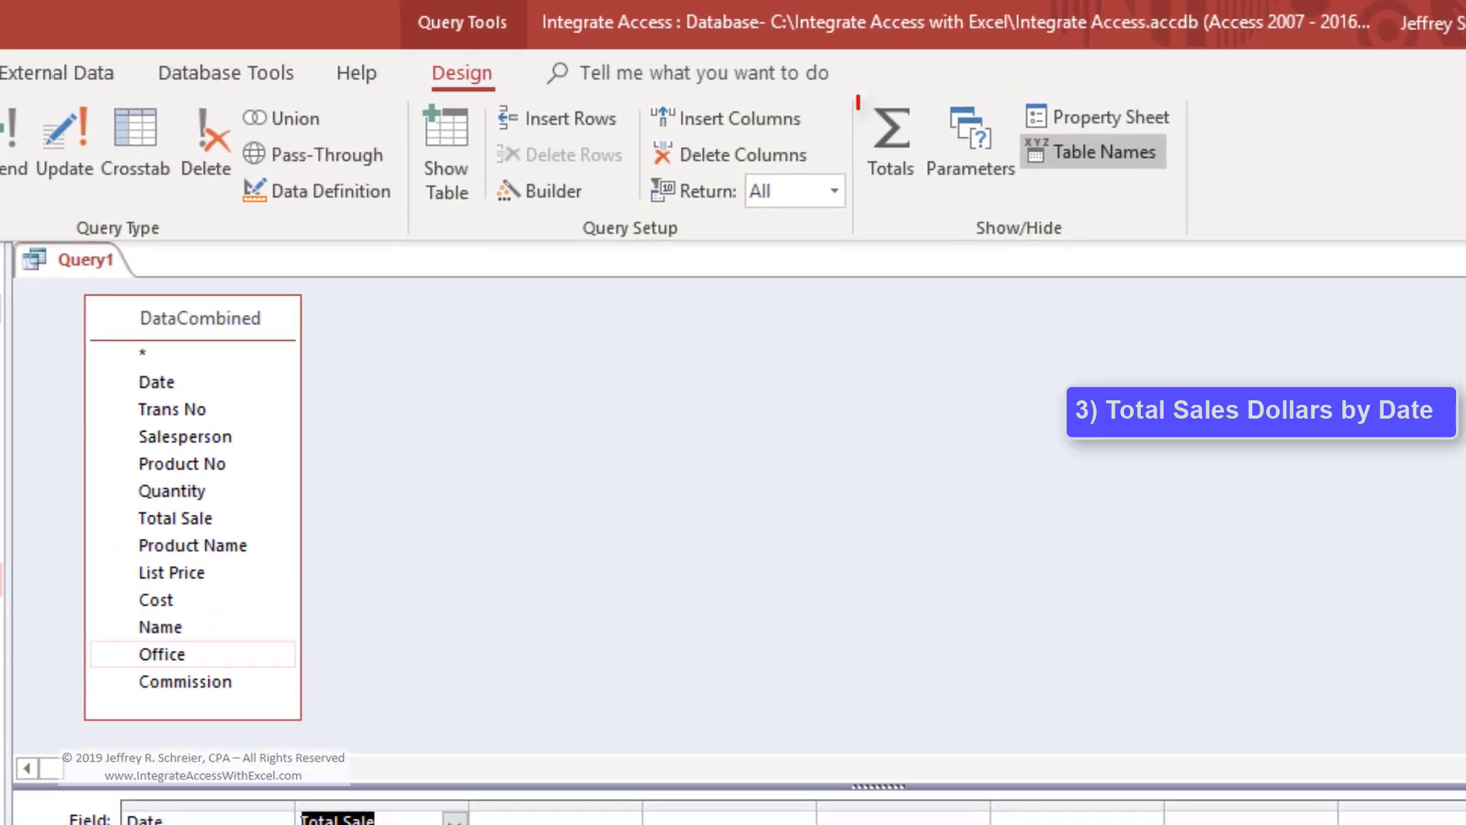
Turn on Totals for the new Date and Total Sale query, summing Total Sale and sorting Date ascending
left_click(884, 128)
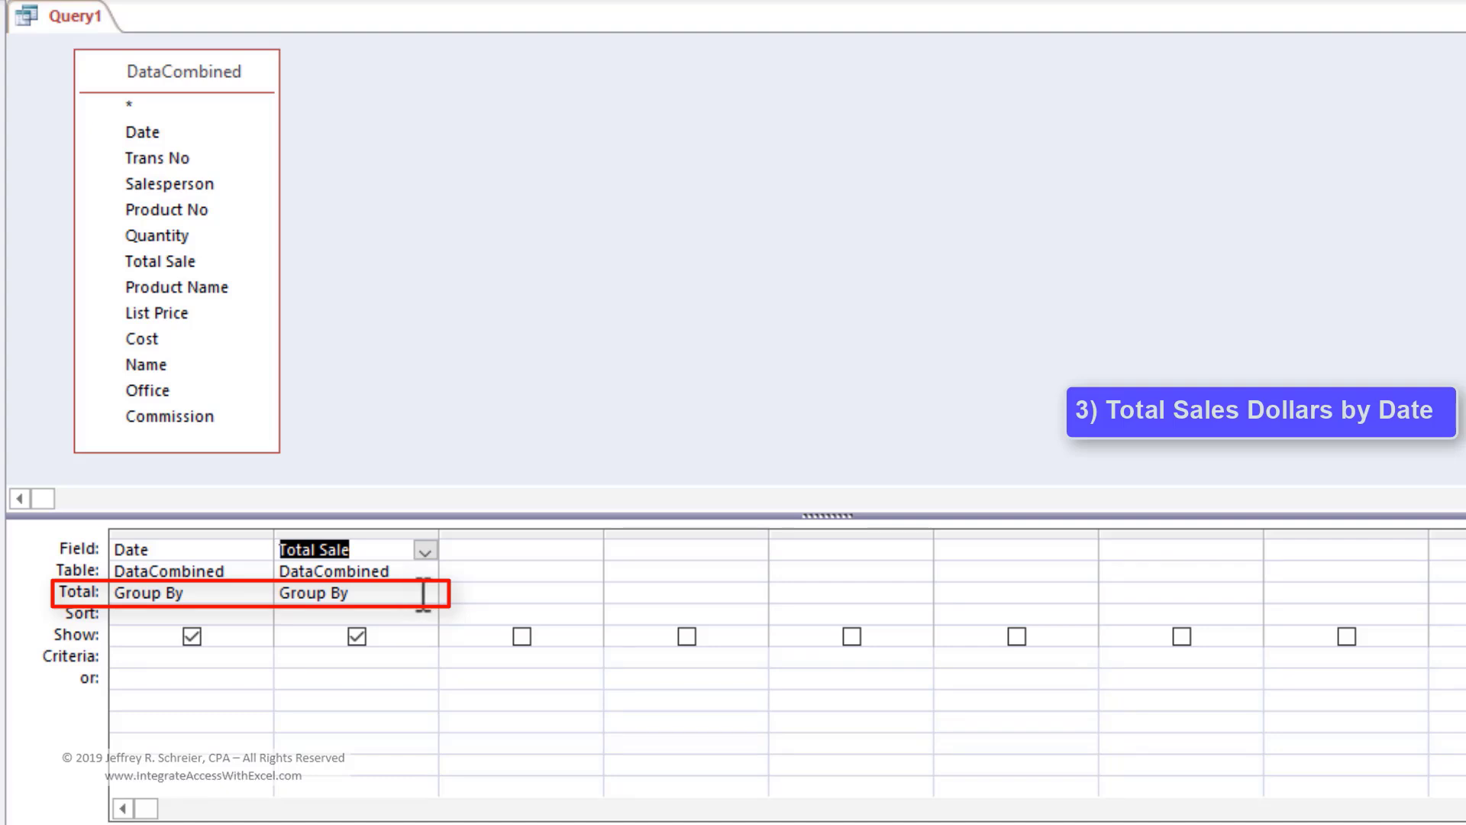
left_click(425, 594)
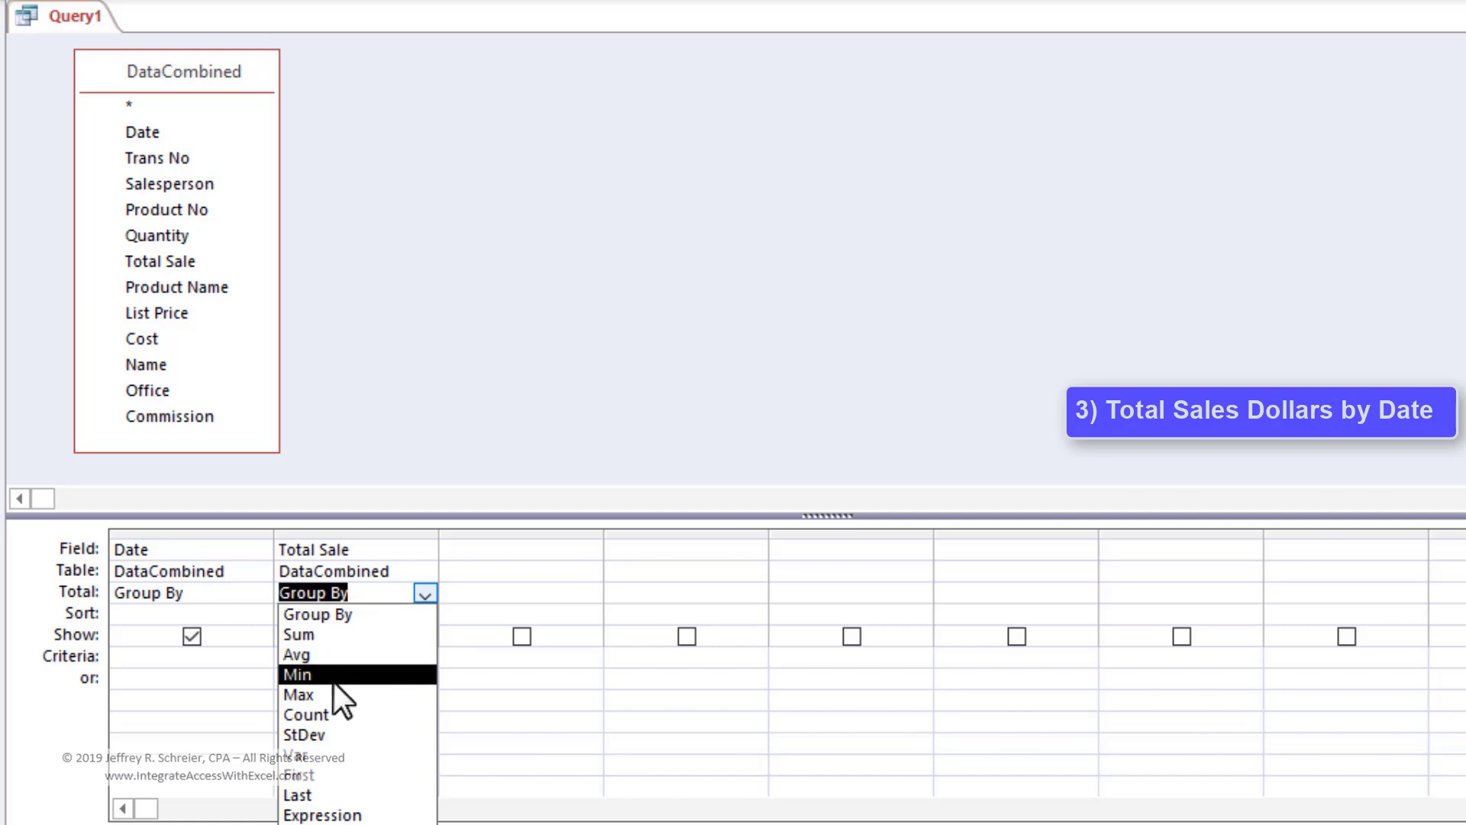
left_click(345, 634)
left_click(262, 611)
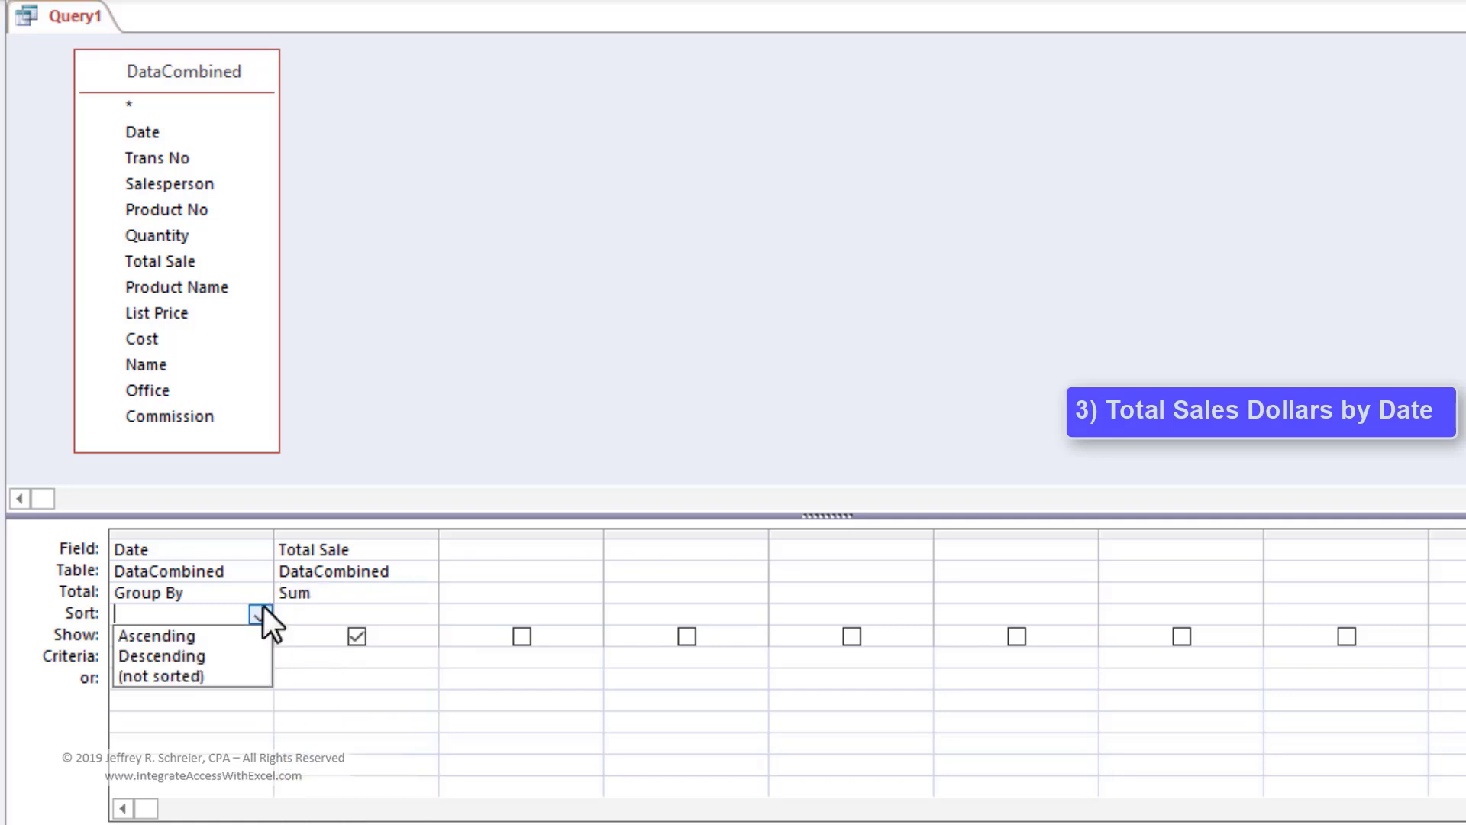
left_click(206, 635)
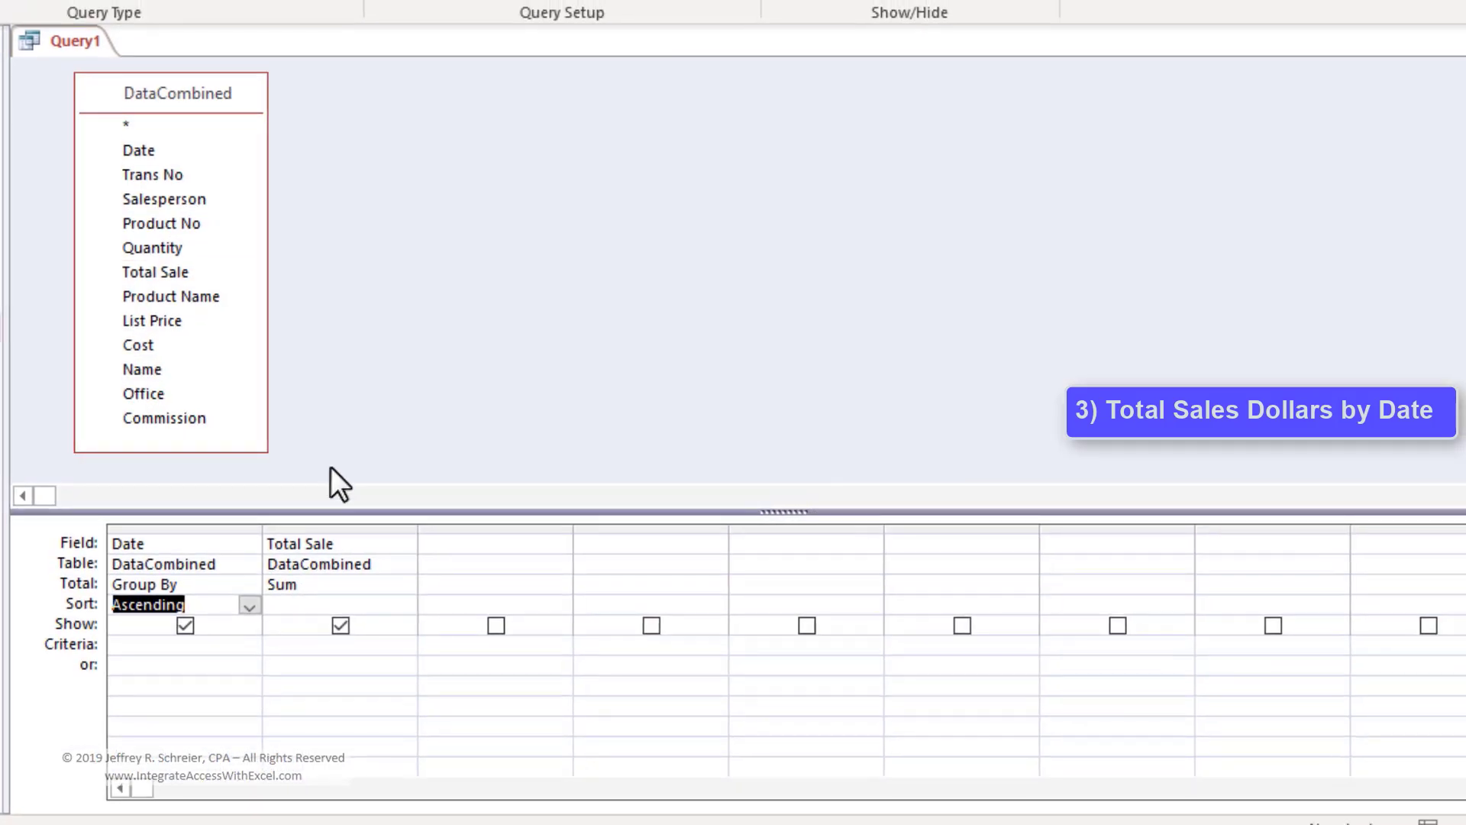
Set the Total Sale field's caption to Total Sales and its decimal places to 0 in the field properties
right_click(377, 539)
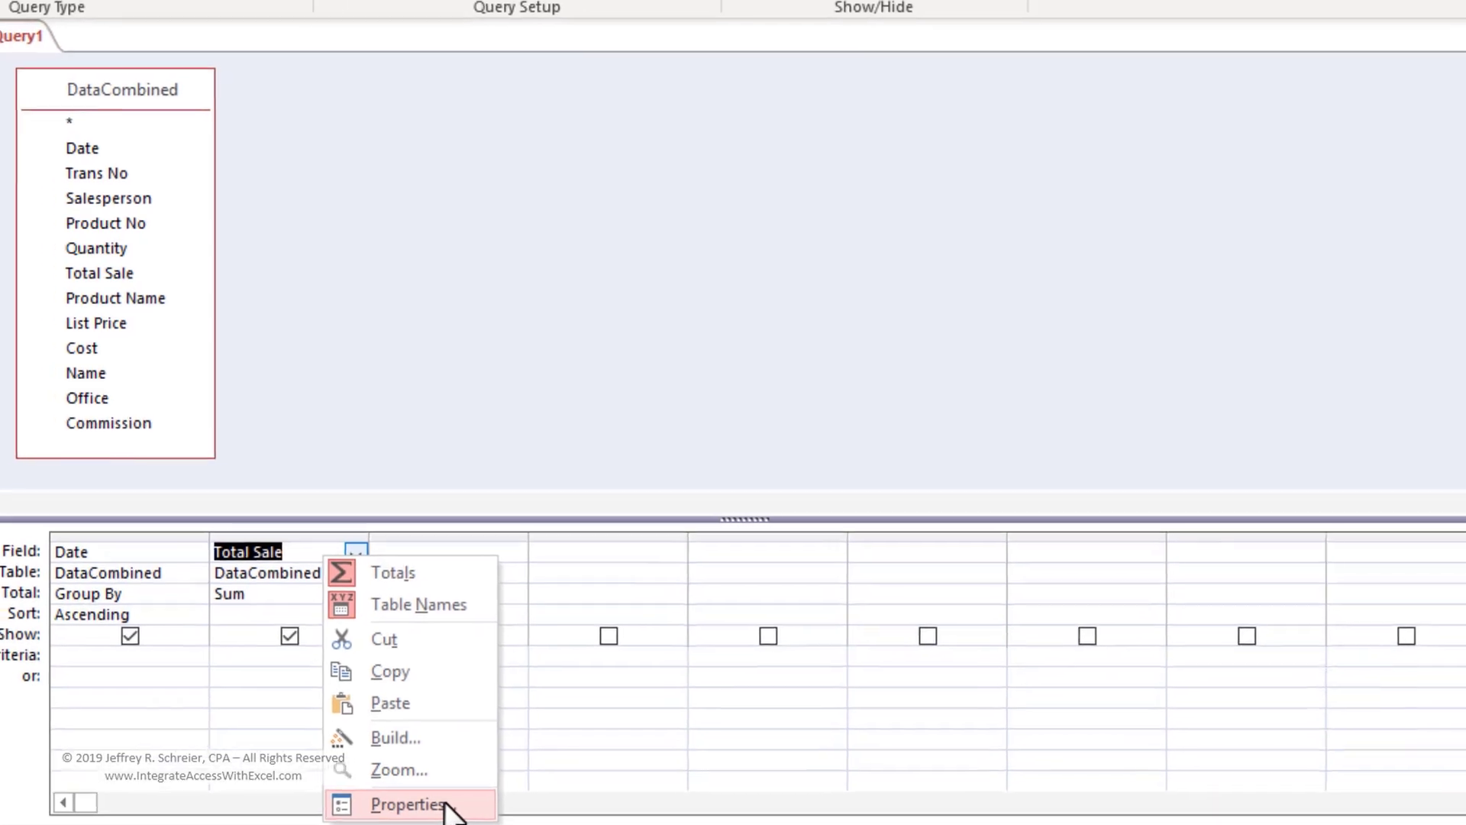
left_click(229, 824)
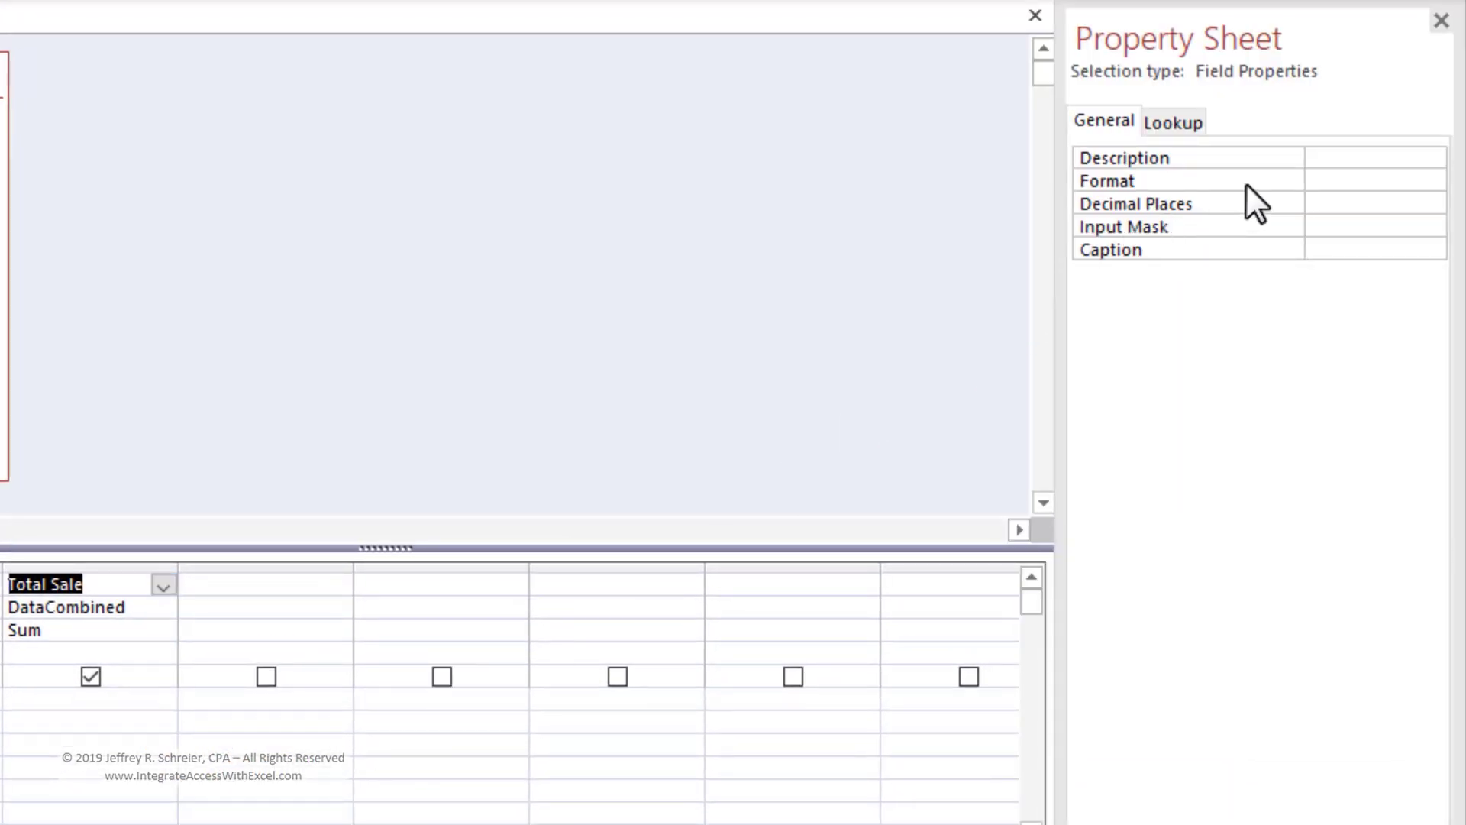
left_click(1338, 249)
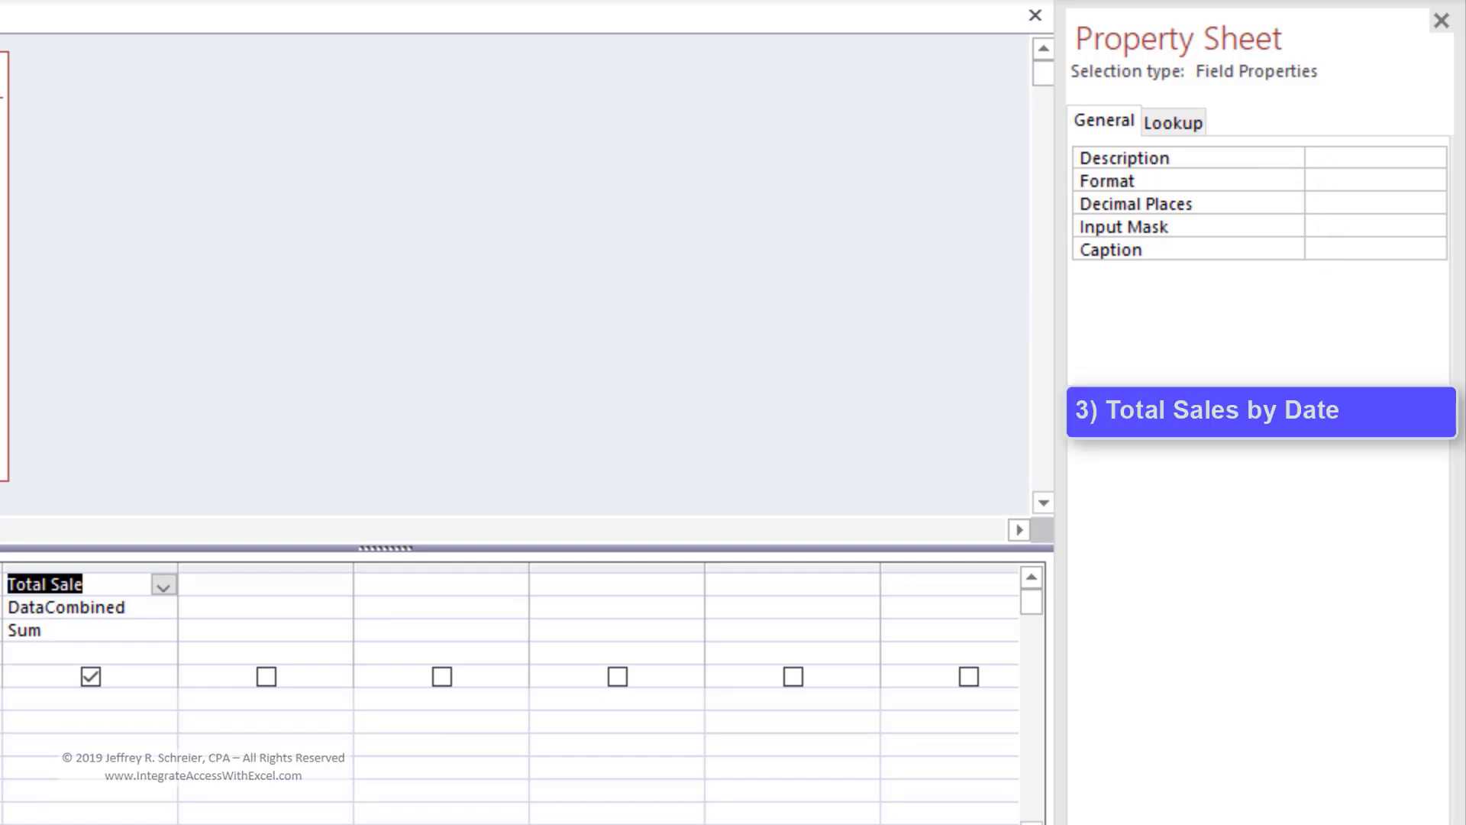
type("Total")
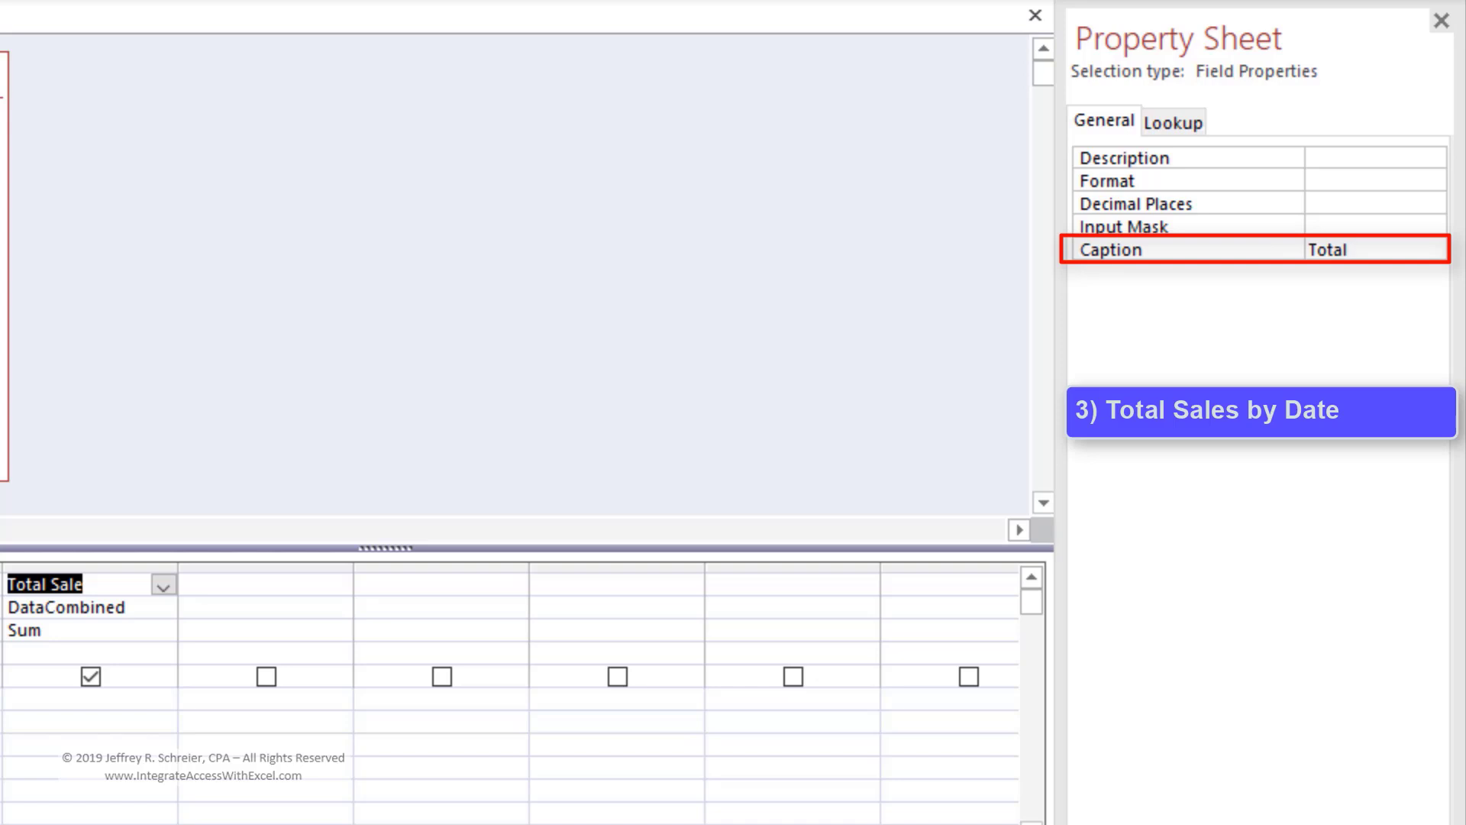
type(" Sales")
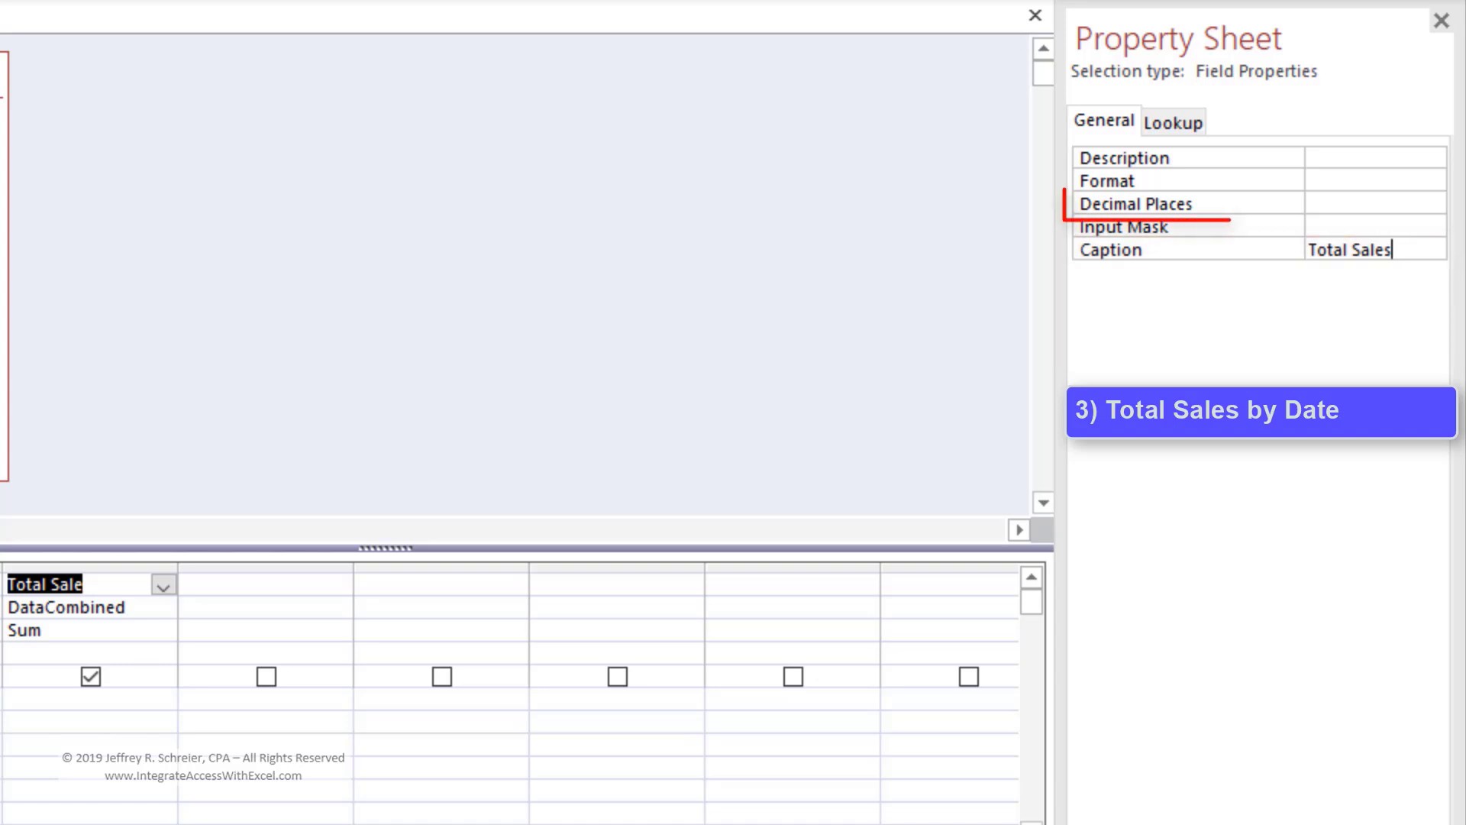
left_click(1408, 205)
left_click(1432, 205)
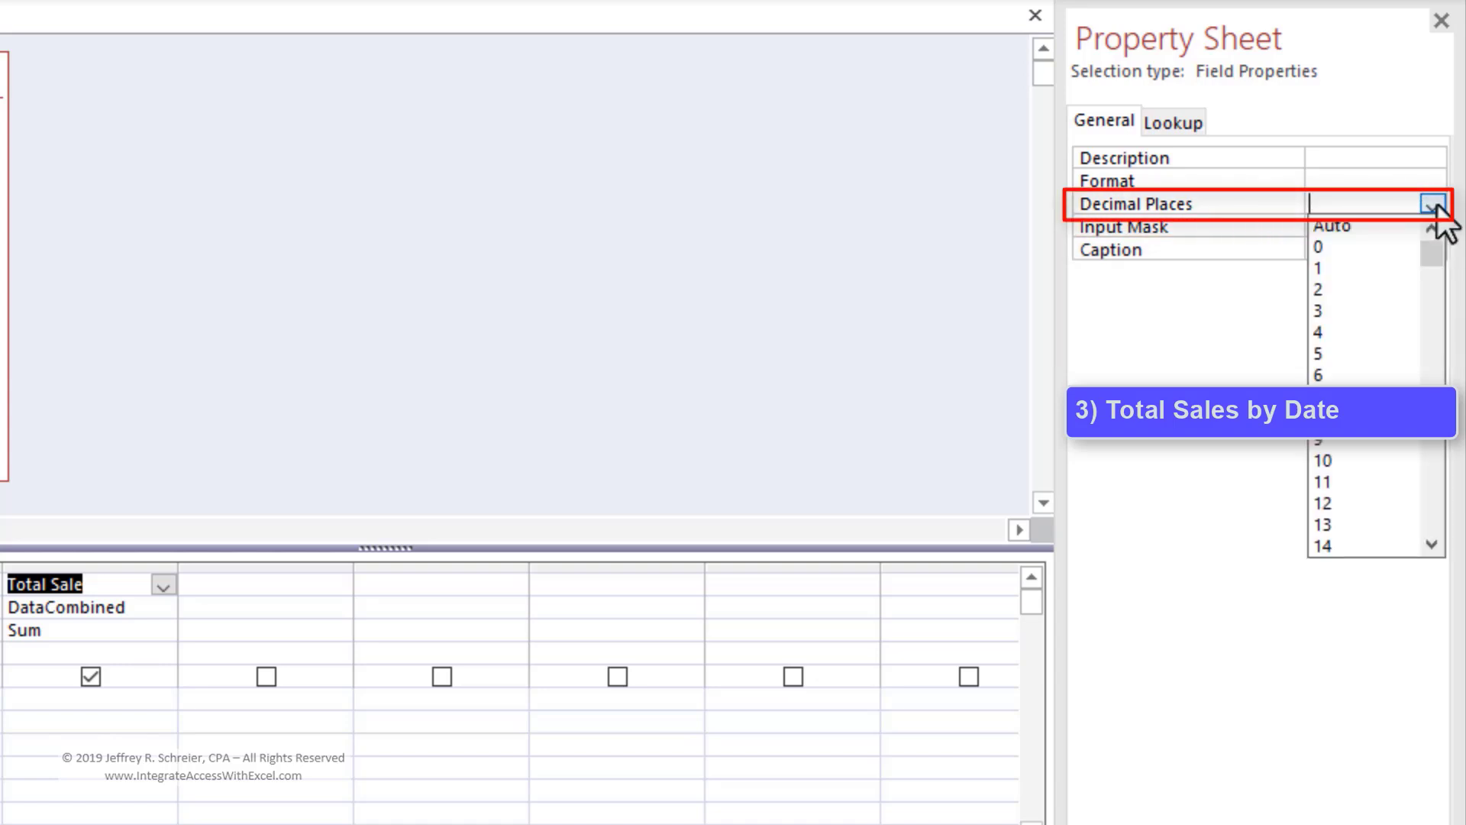
left_click(1336, 246)
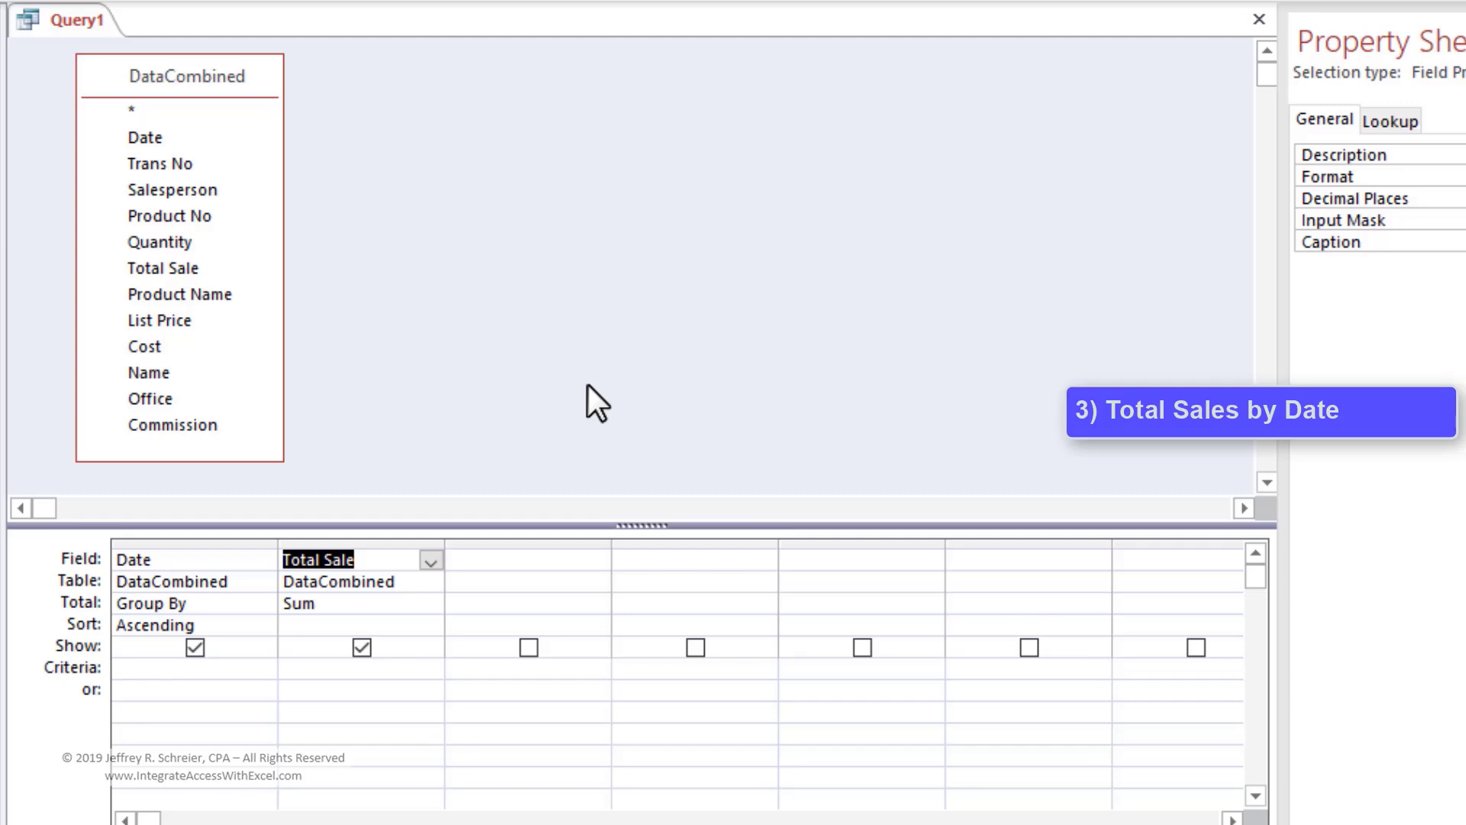
Display the total sales by date query in Datasheet view, save it as 3_TotalSalesbyDate and close it
key("F5")
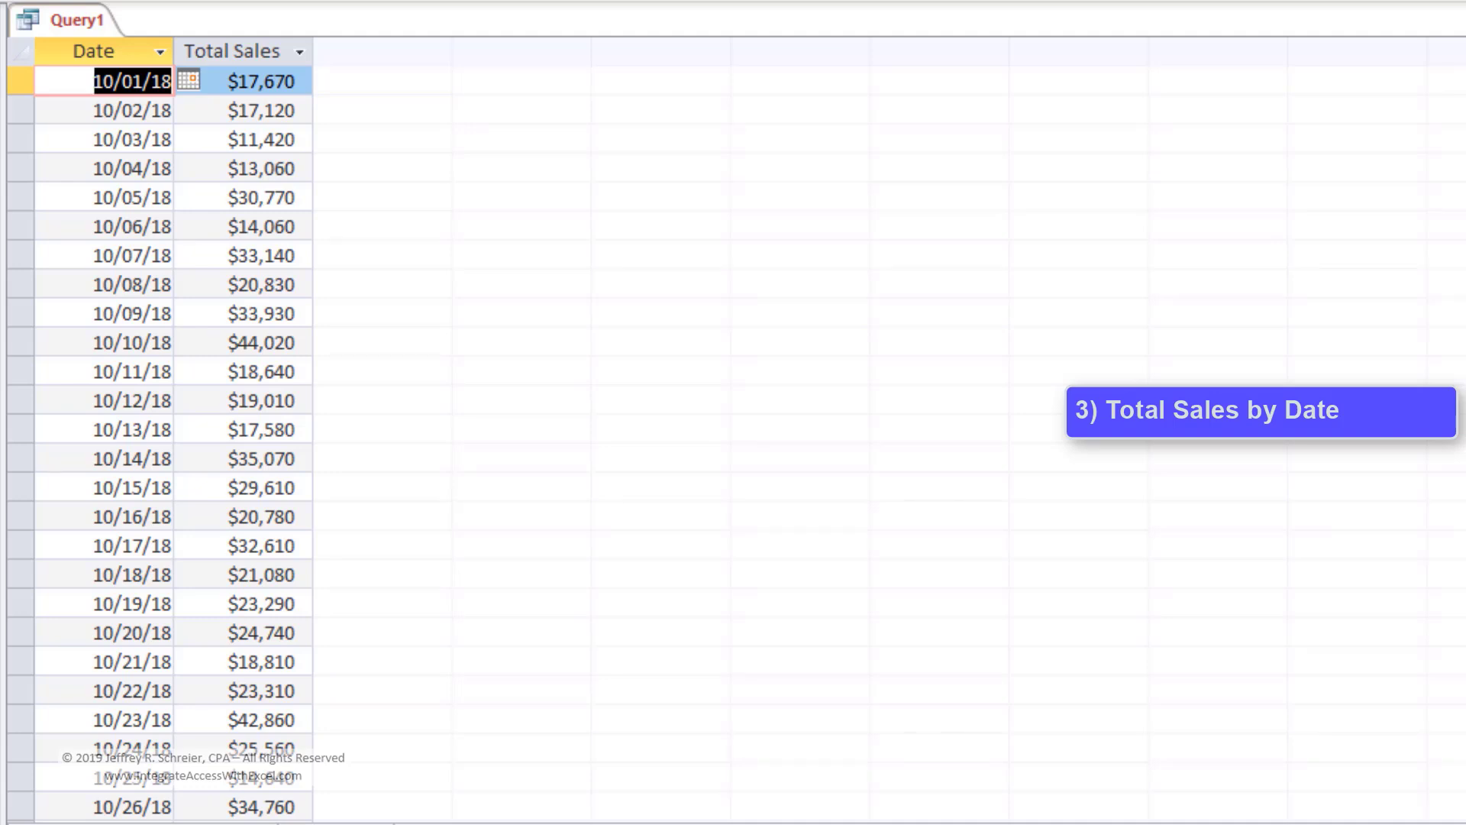
key("ctrl+s")
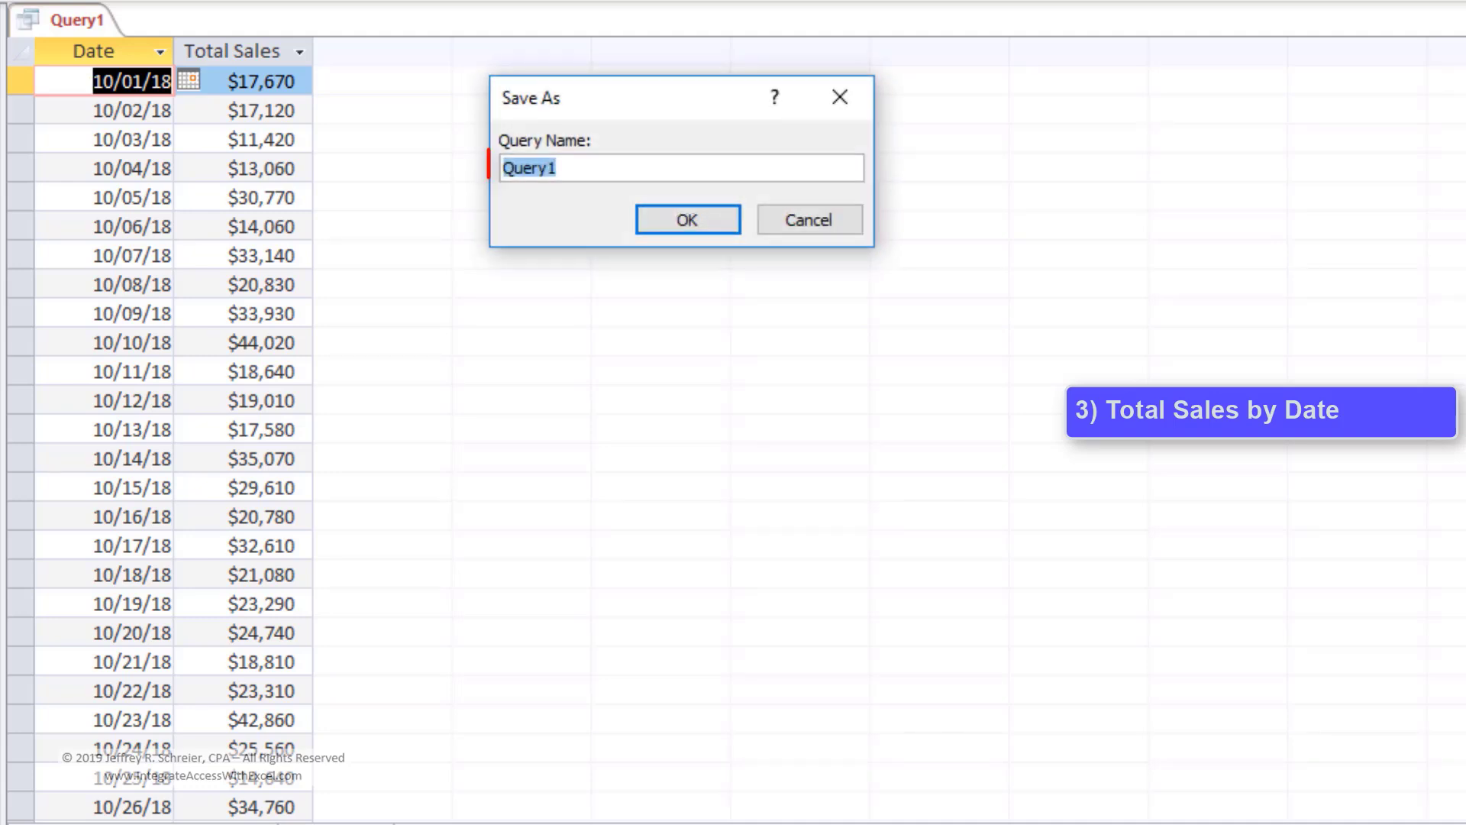
type("3")
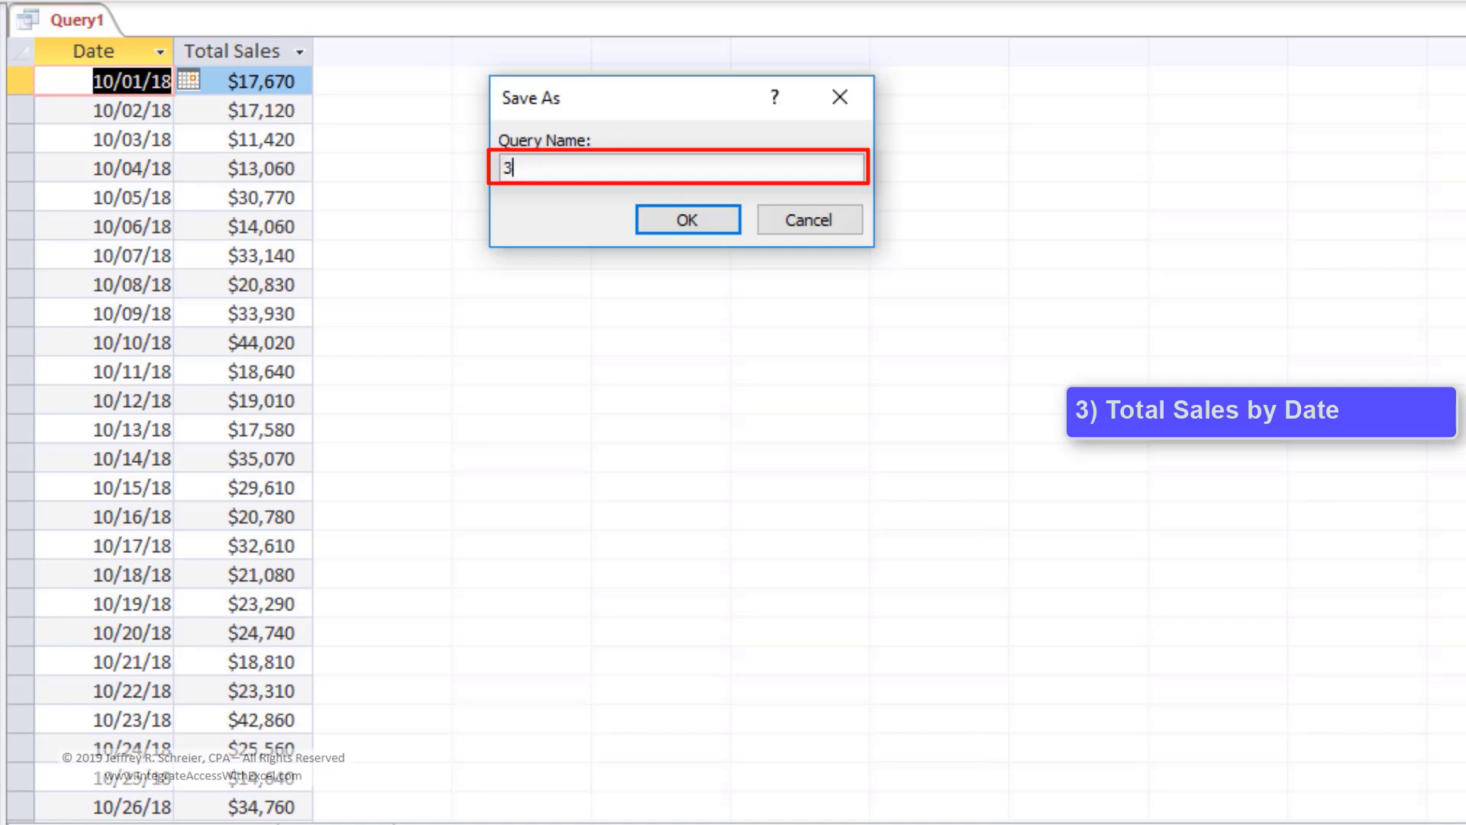
type("_TotalSalesb")
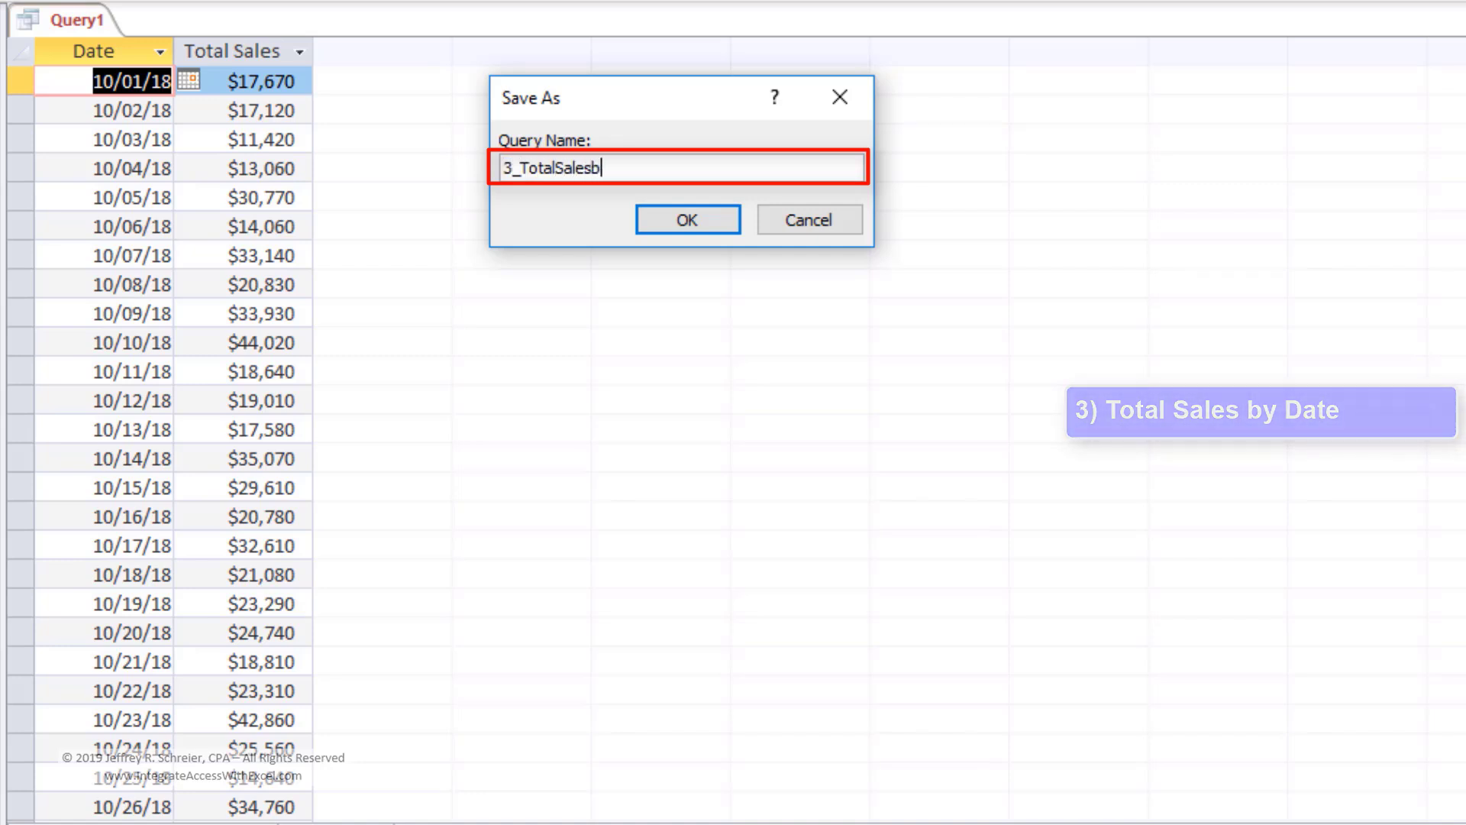
type("yDate")
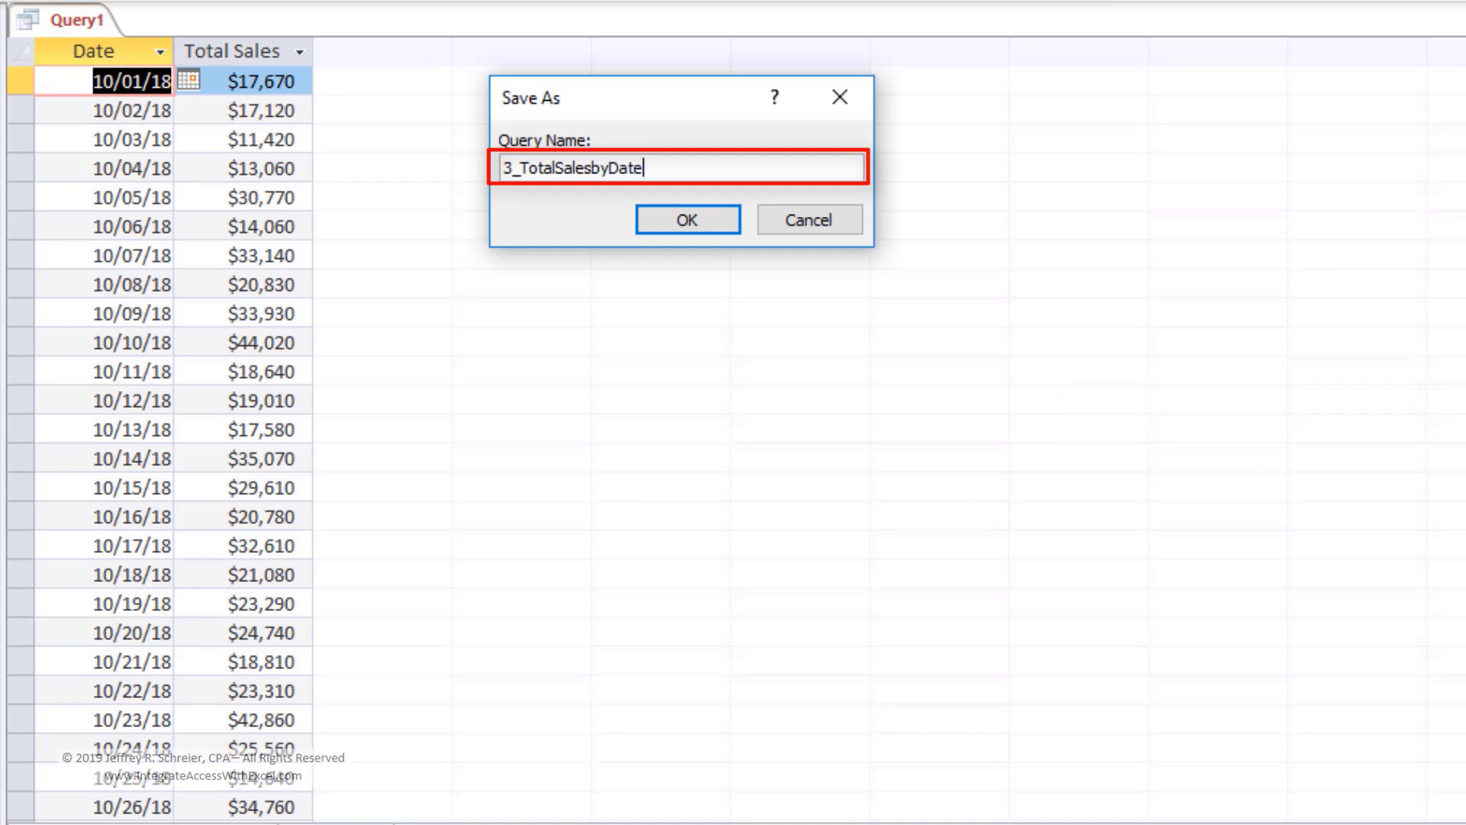
key("Return")
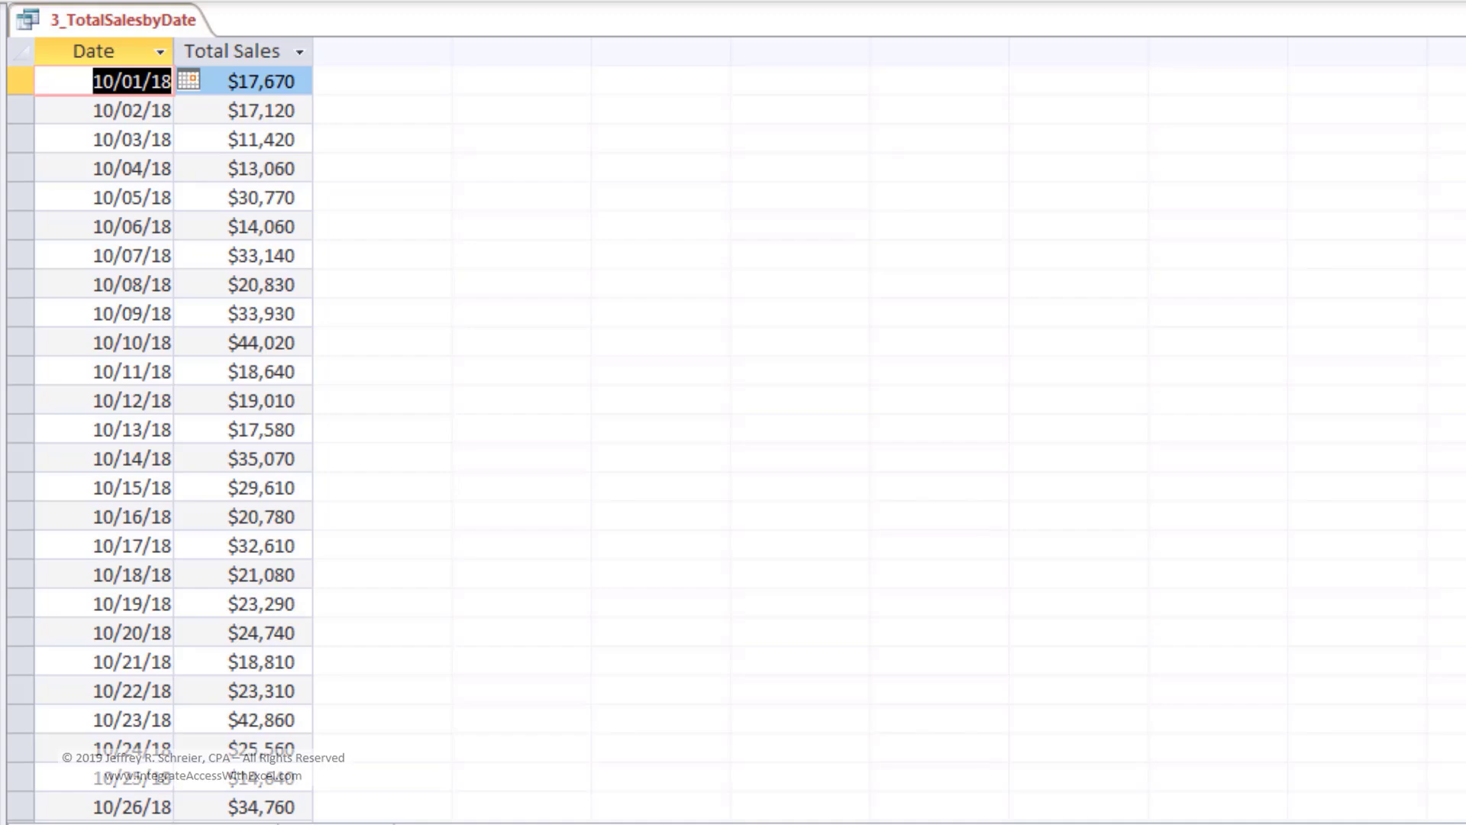
right_click(142, 17)
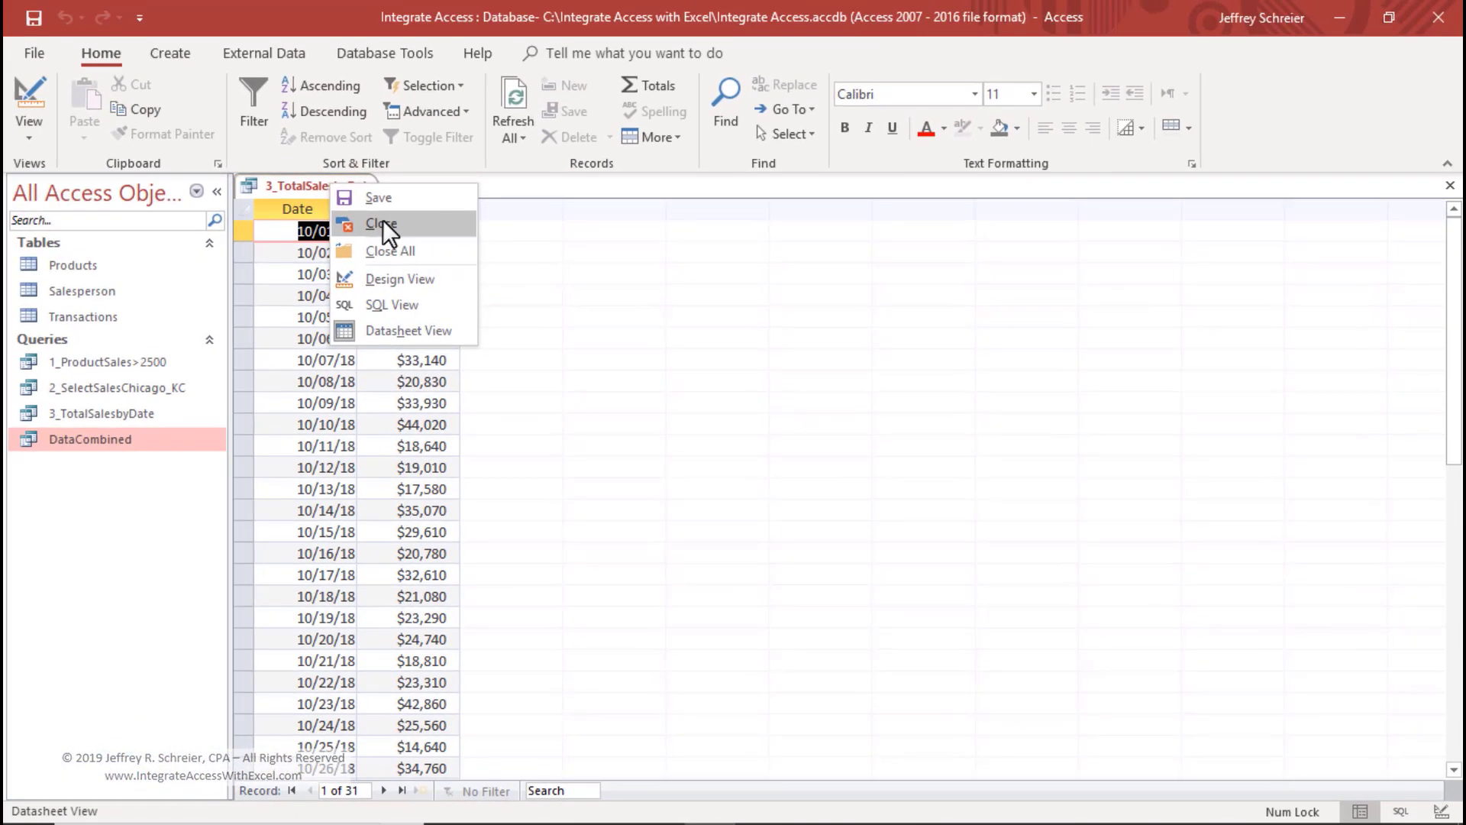
left_click(387, 224)
Duplicate the 3_TotalSalesbyDate query as 4_TotalSalesbyProduct
right_click(147, 413)
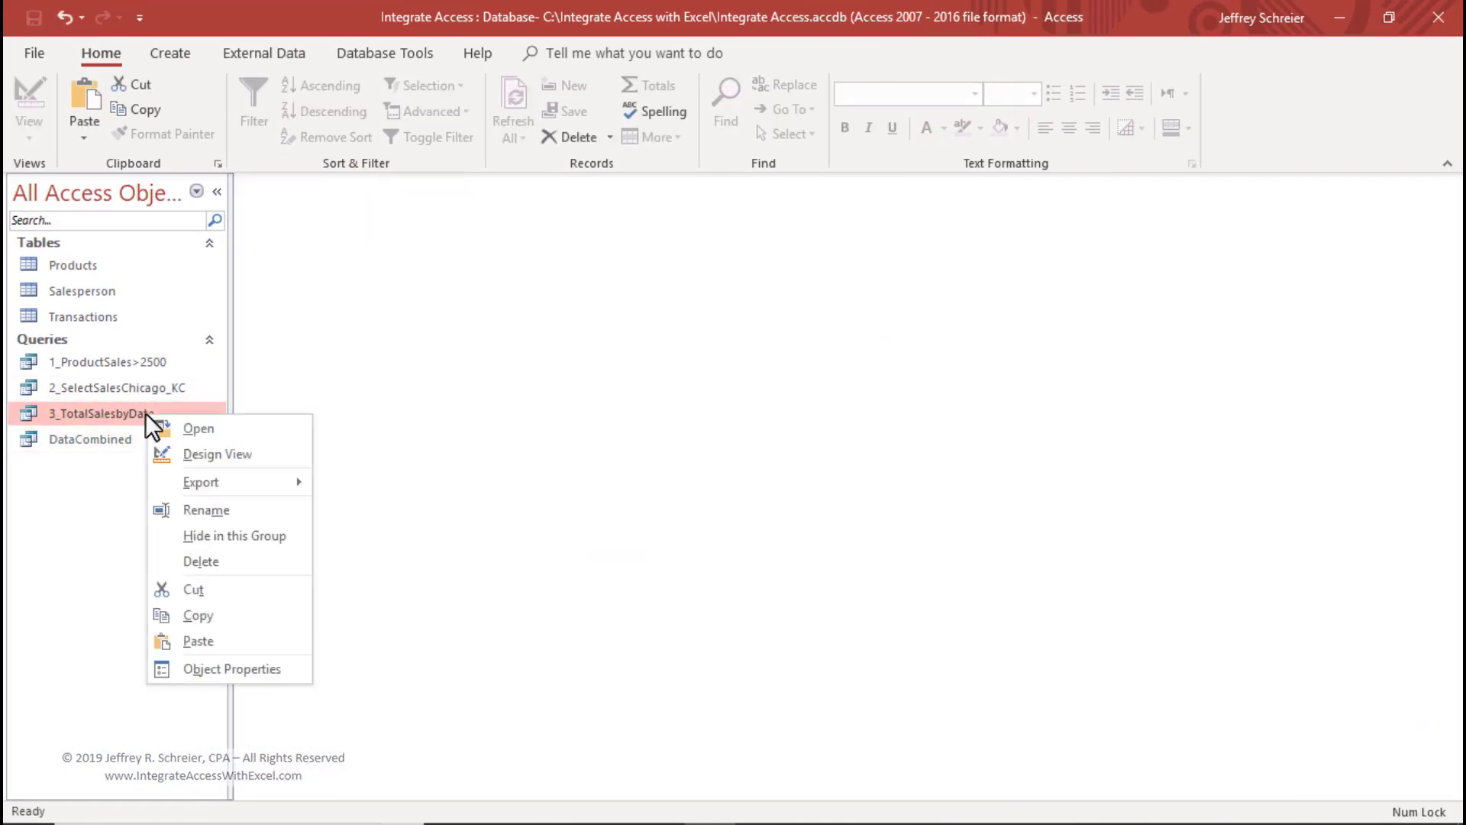
left_click(223, 615)
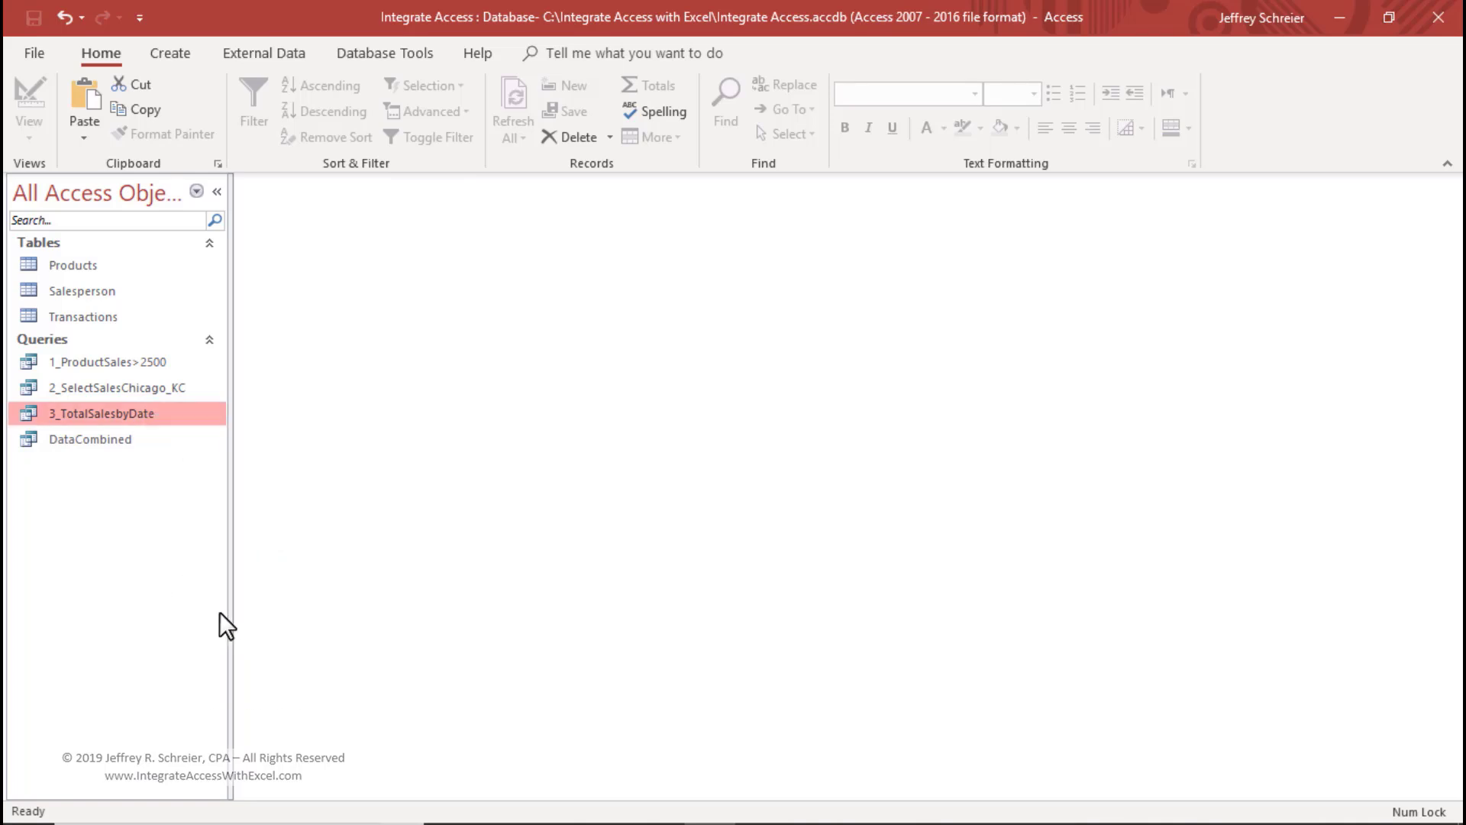
right_click(171, 498)
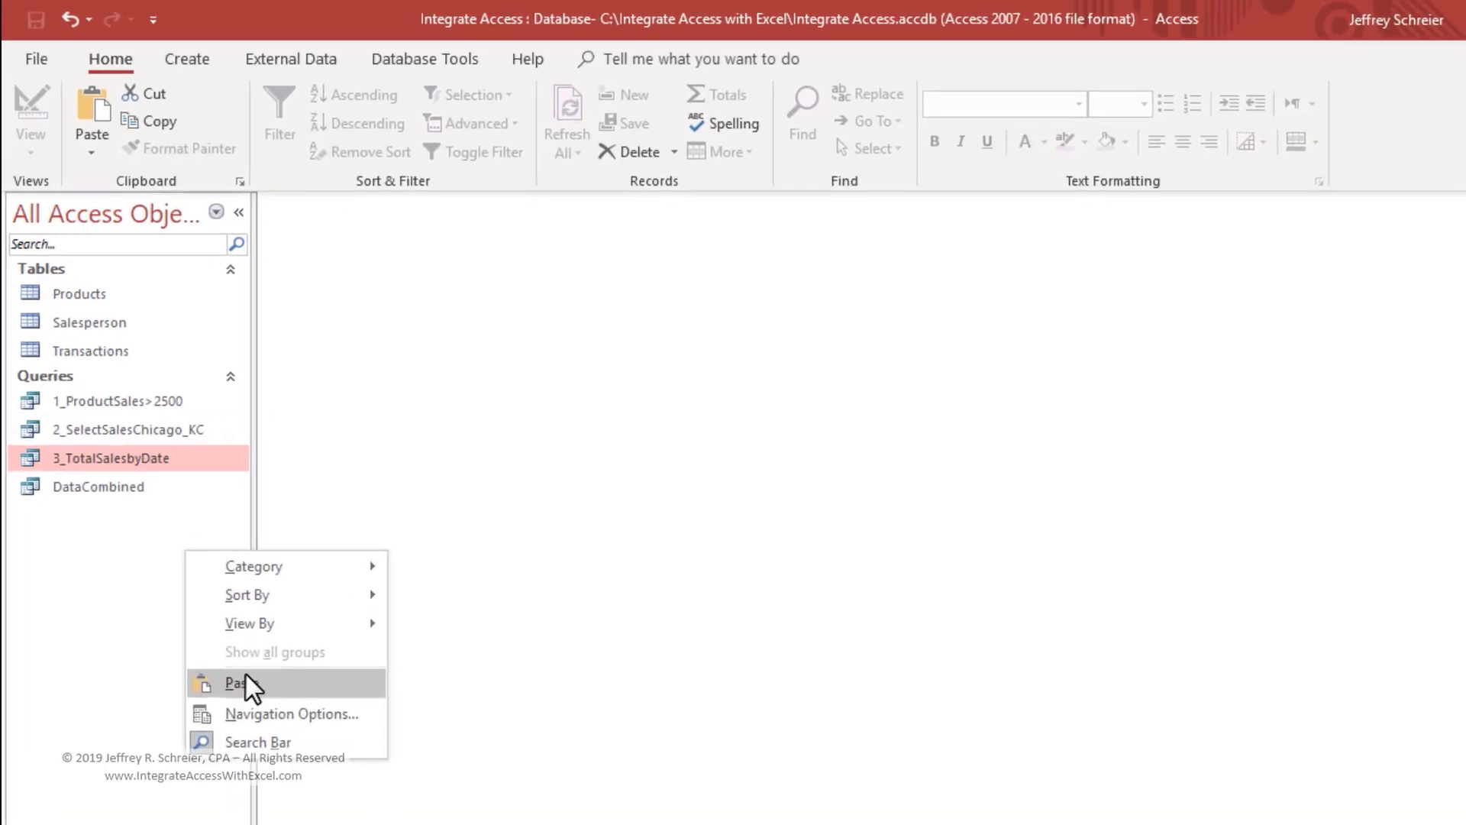
left_click(237, 683)
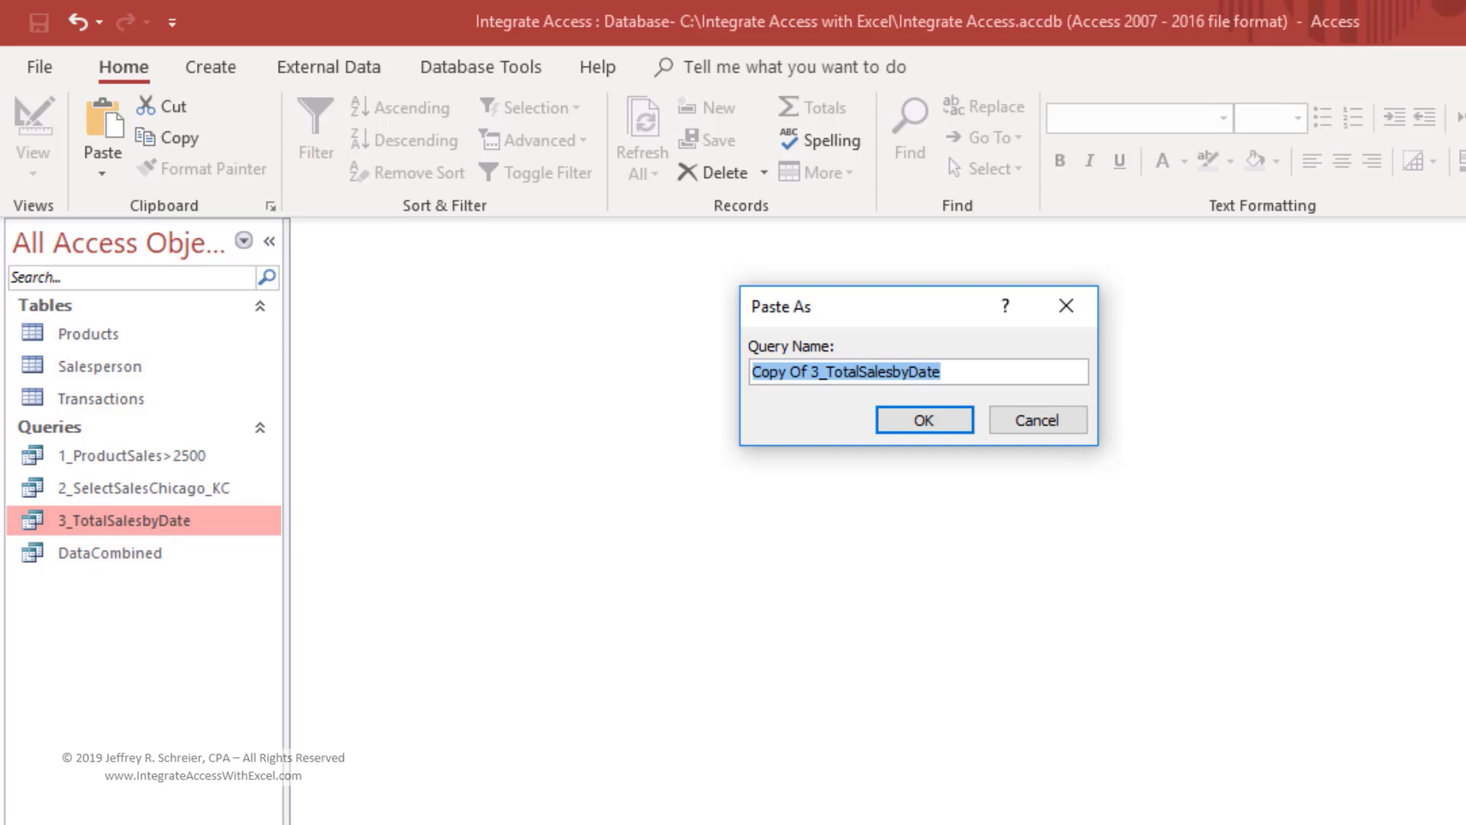
type("4_")
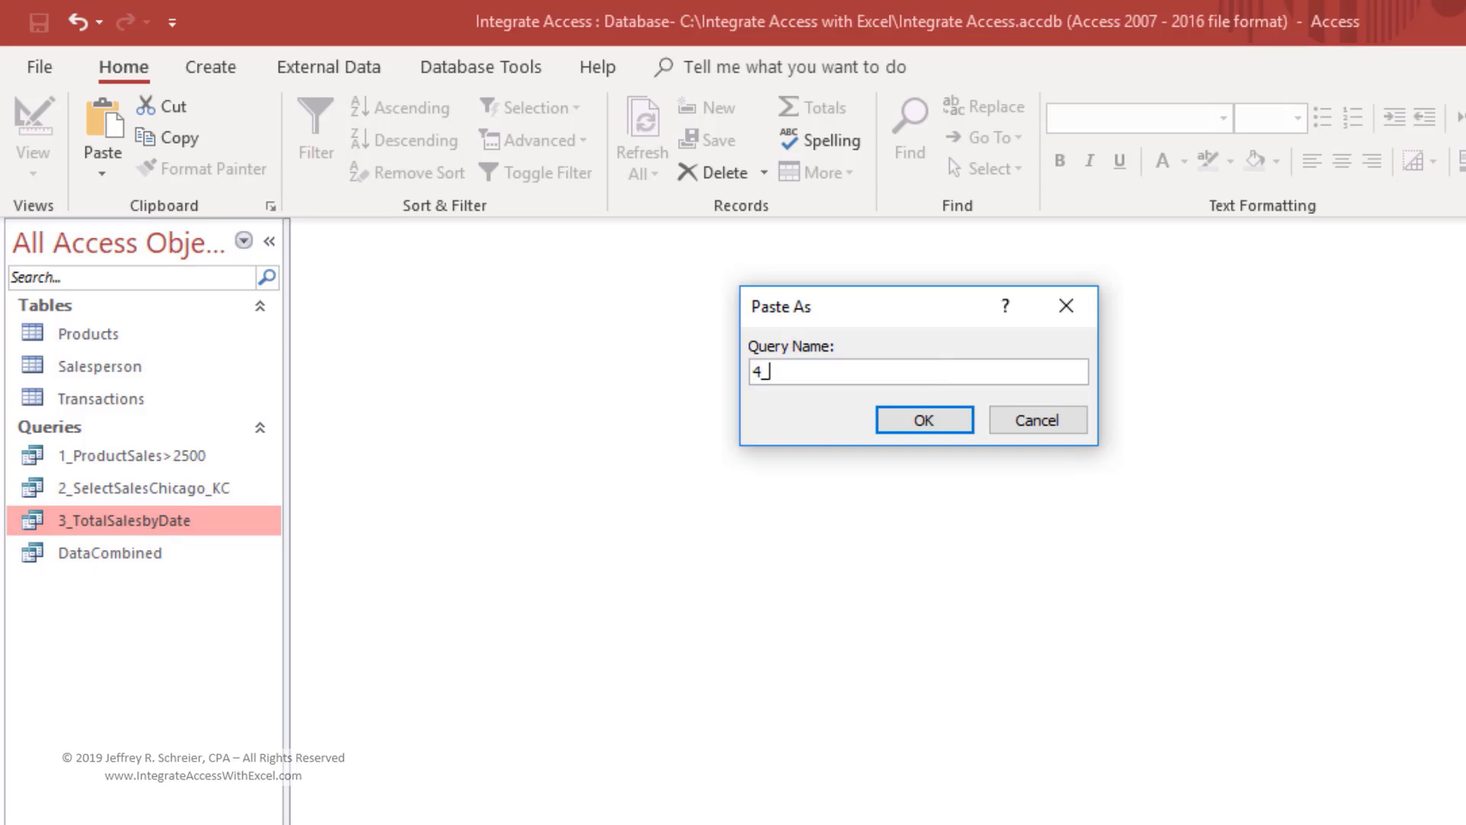
type("TotalSalesbyProduct")
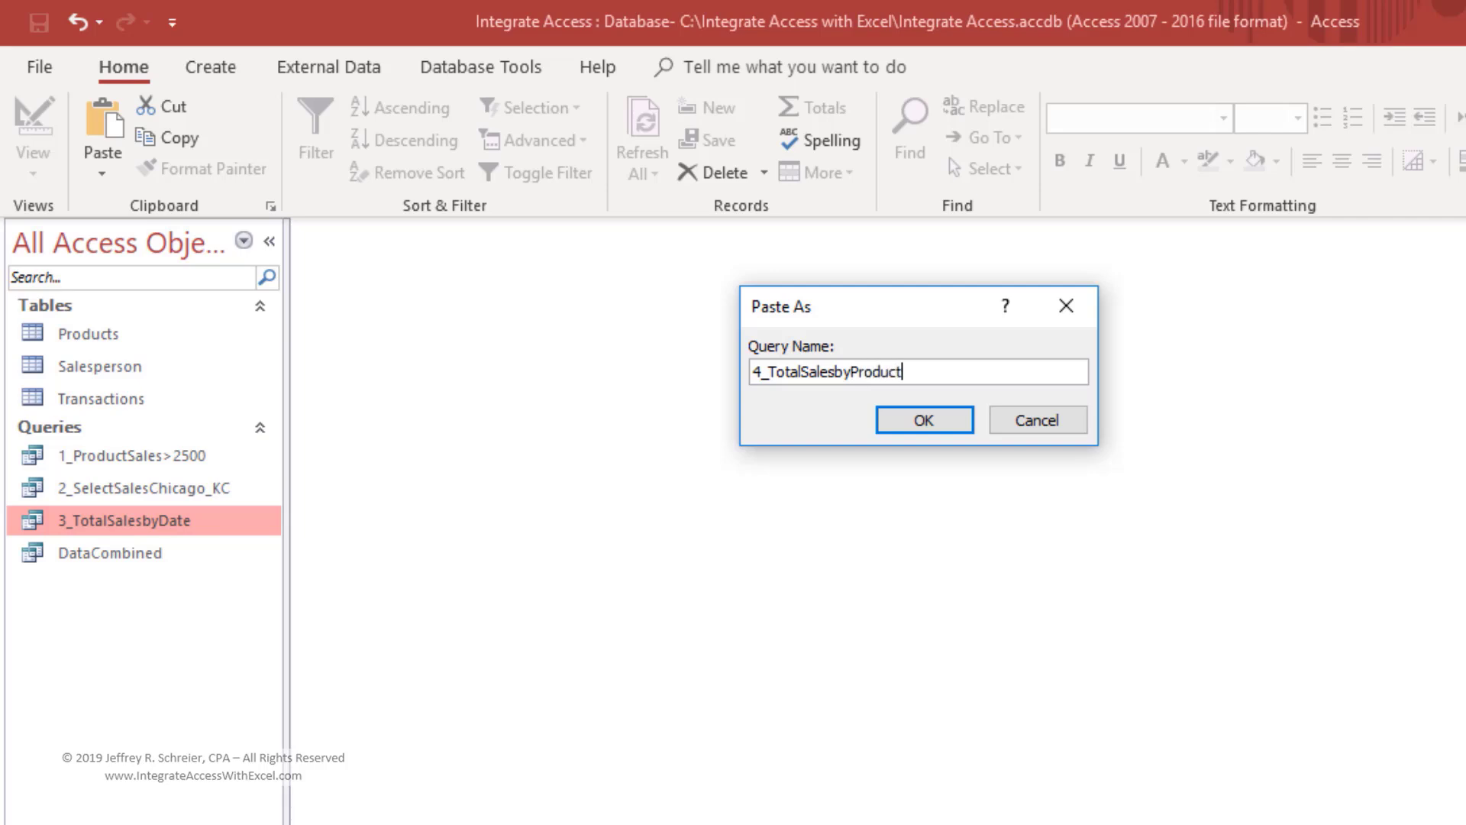
key("Return")
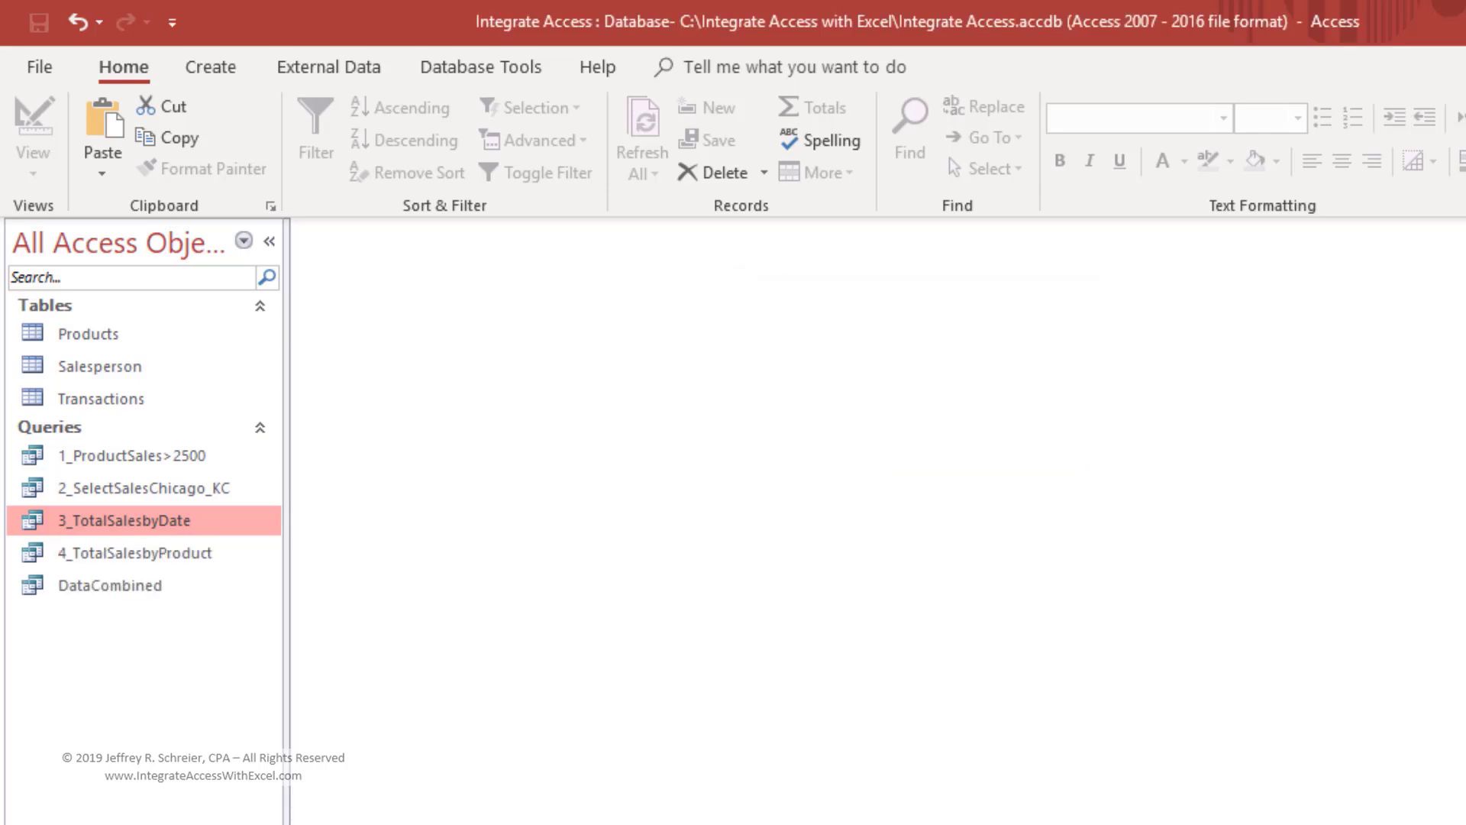
In the design of 4_TotalSalesbyProduct, add the Trans No field with a Count total and the caption No. of Sales
left_click(165, 557)
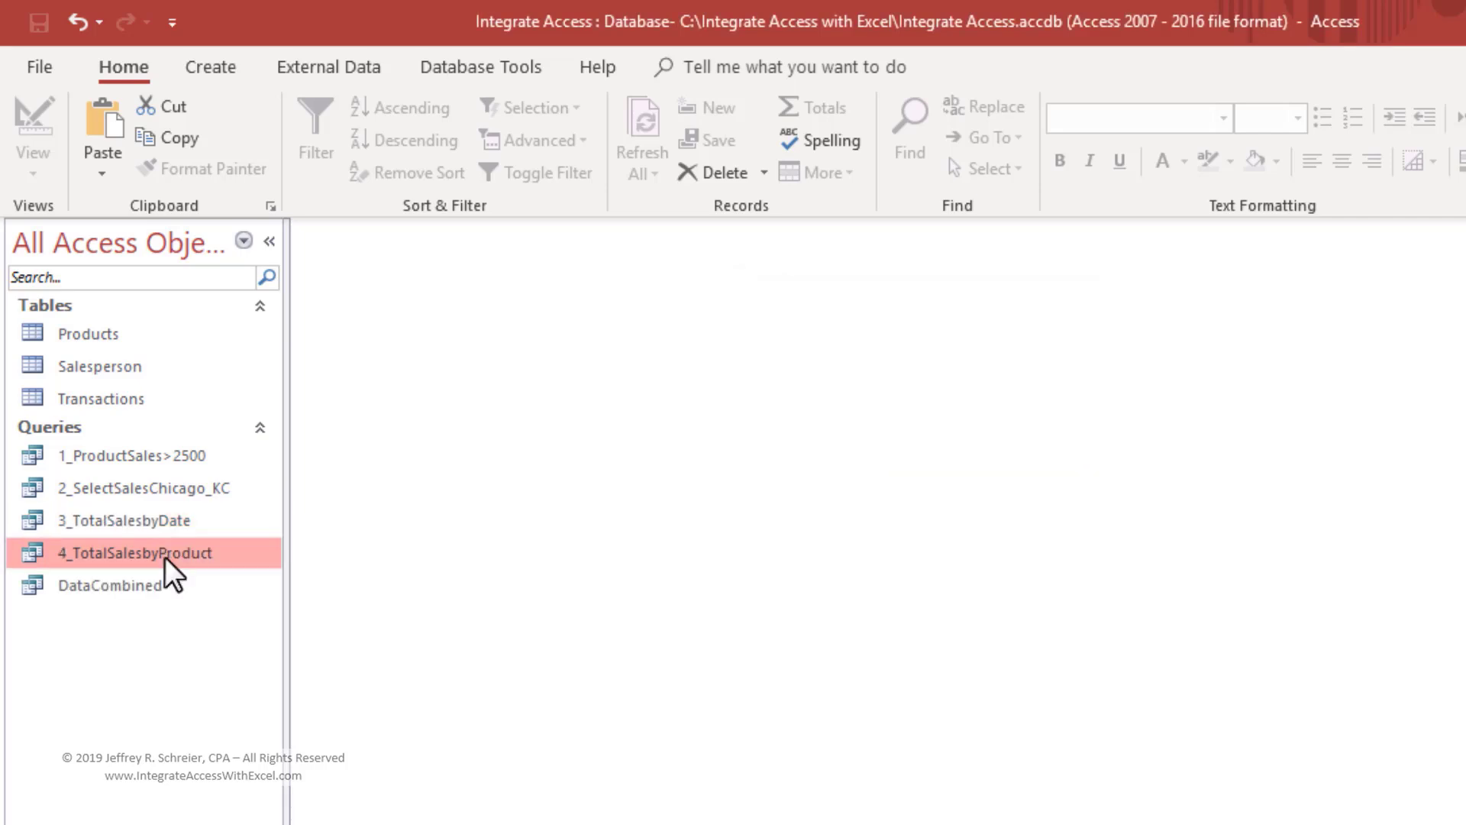
right_click(165, 556)
left_click(244, 605)
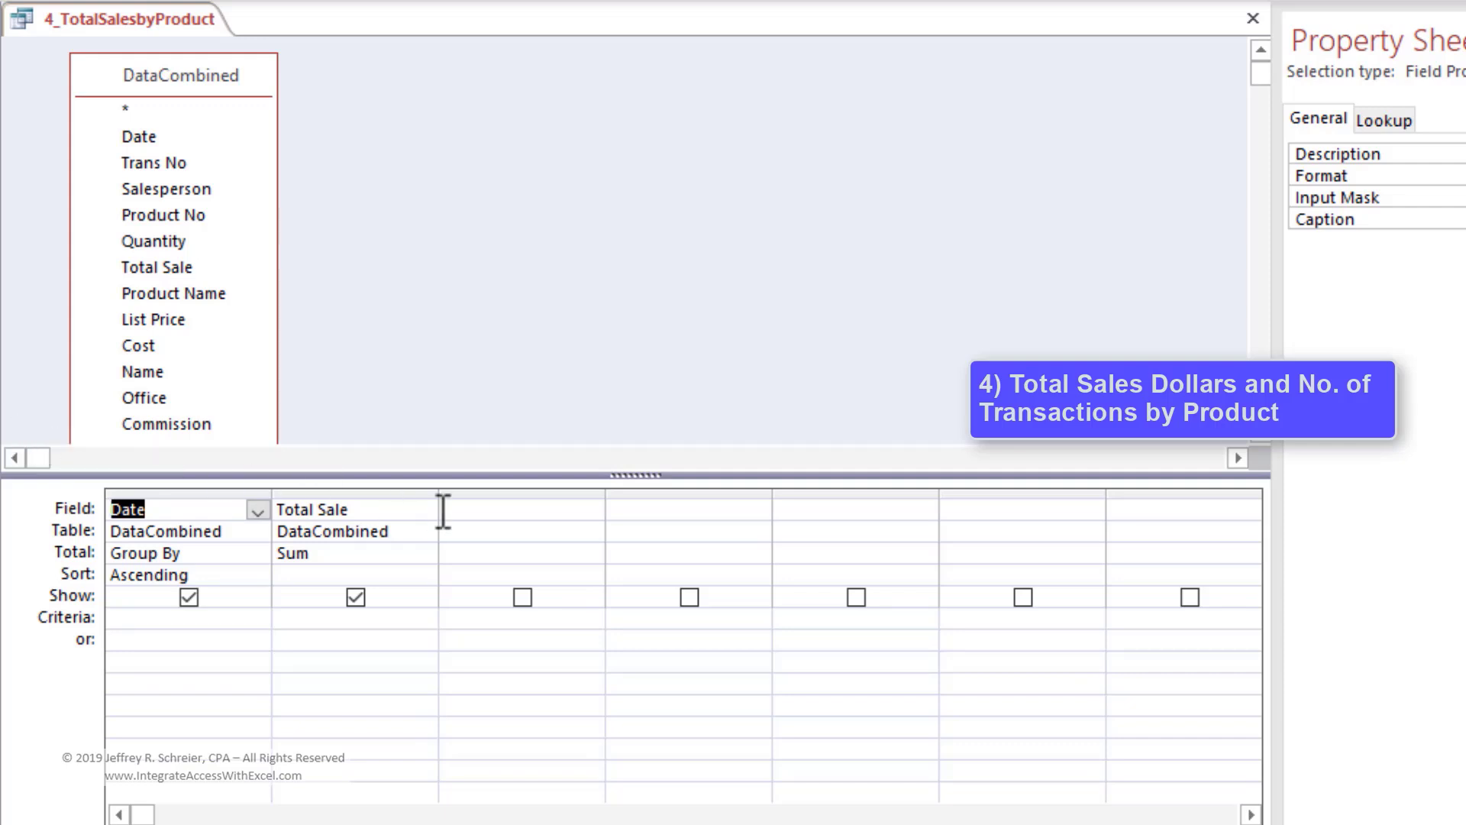
left_click(553, 513)
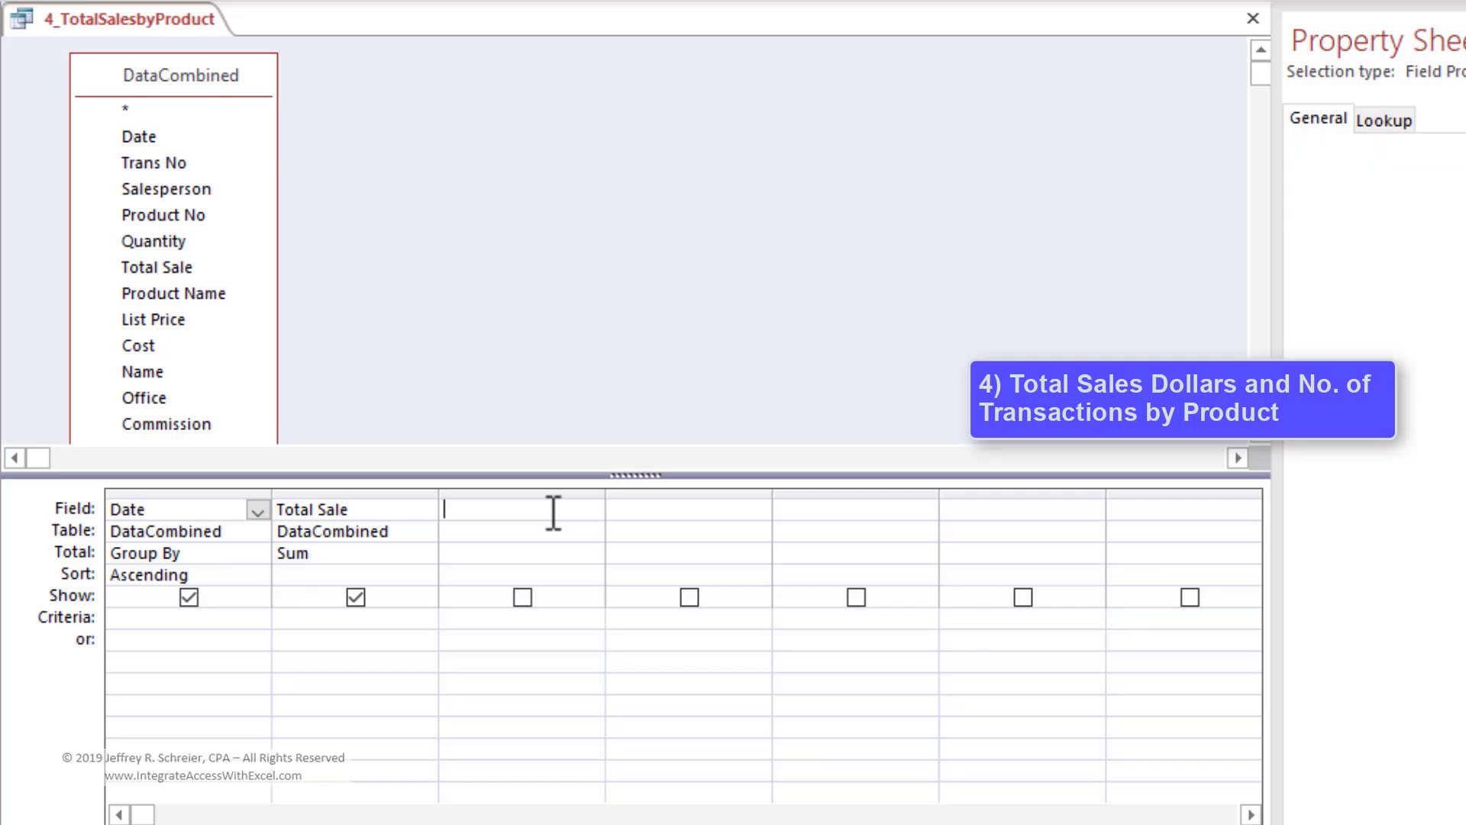
left_click(592, 511)
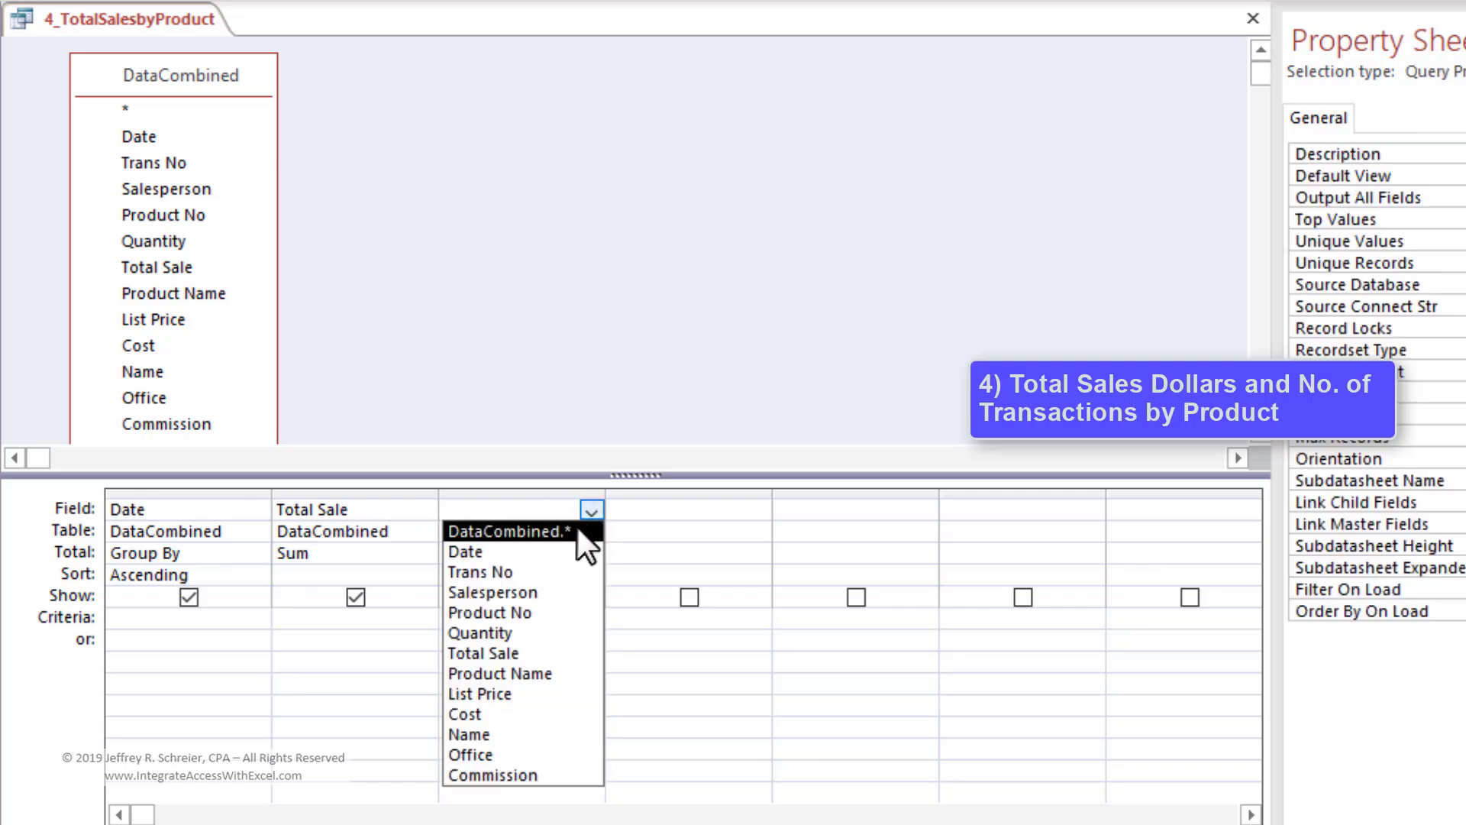
left_click(538, 571)
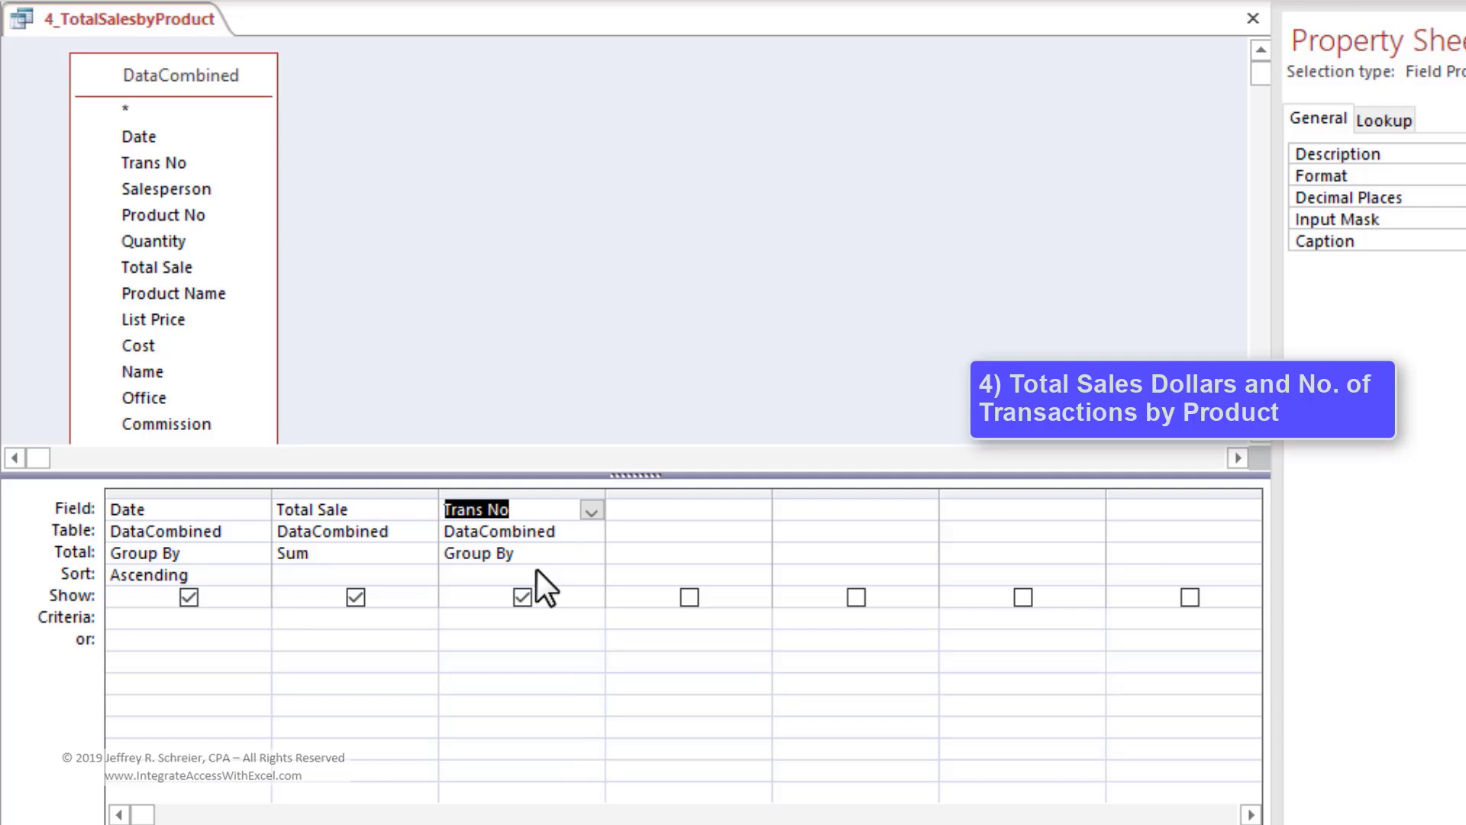
left_click(591, 553)
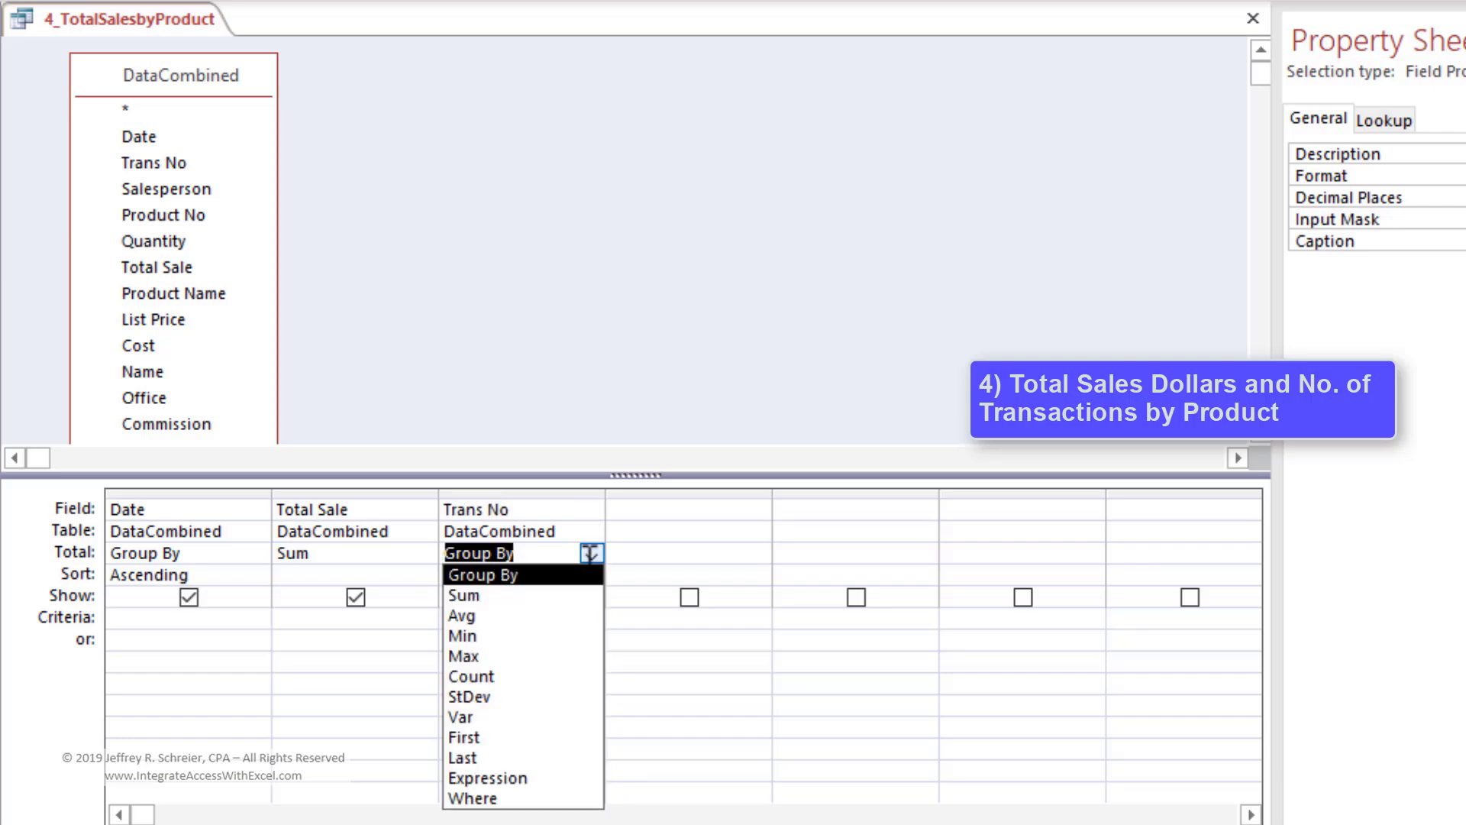
left_click(495, 675)
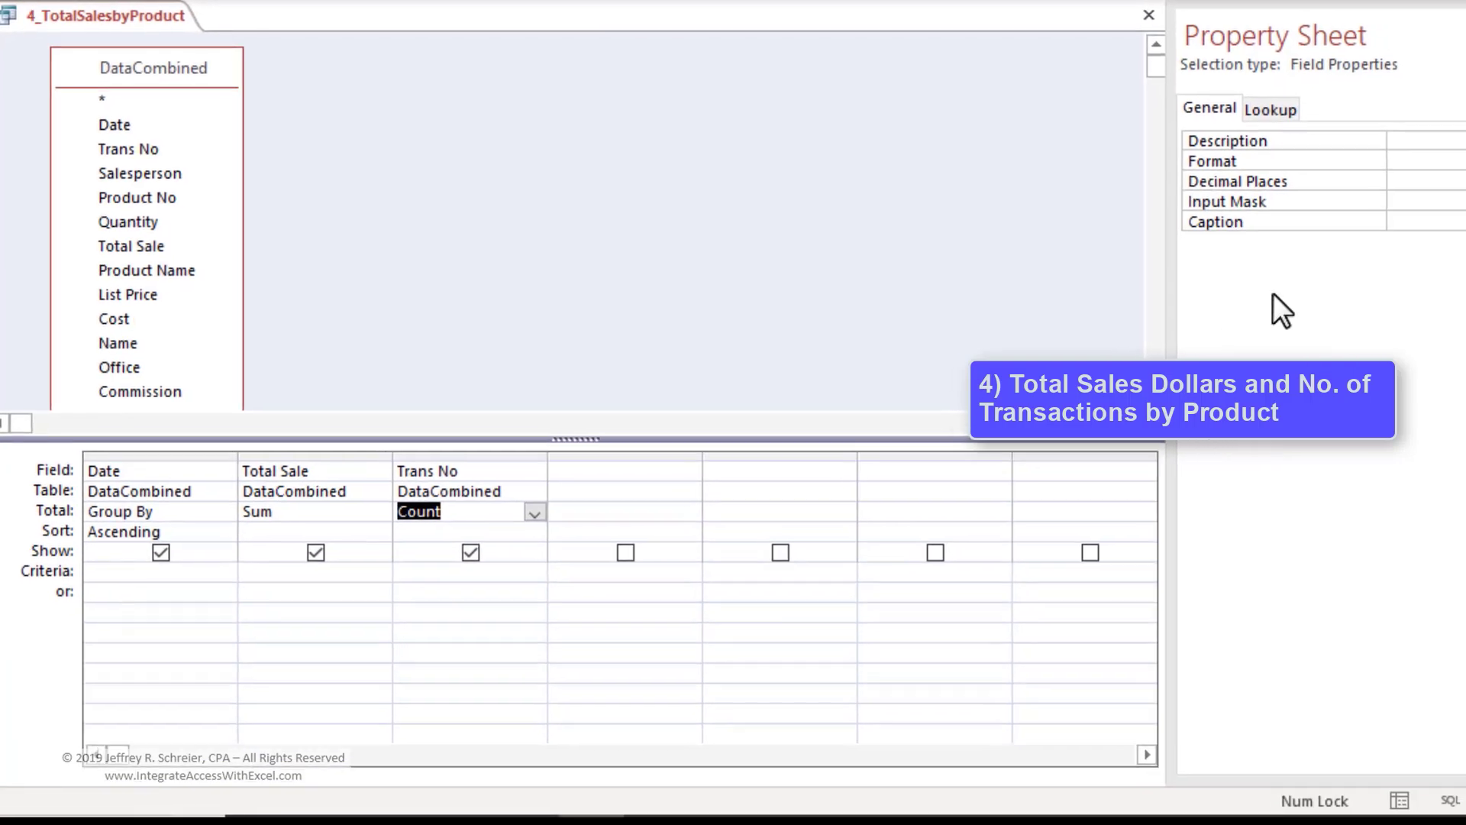
left_click(1374, 211)
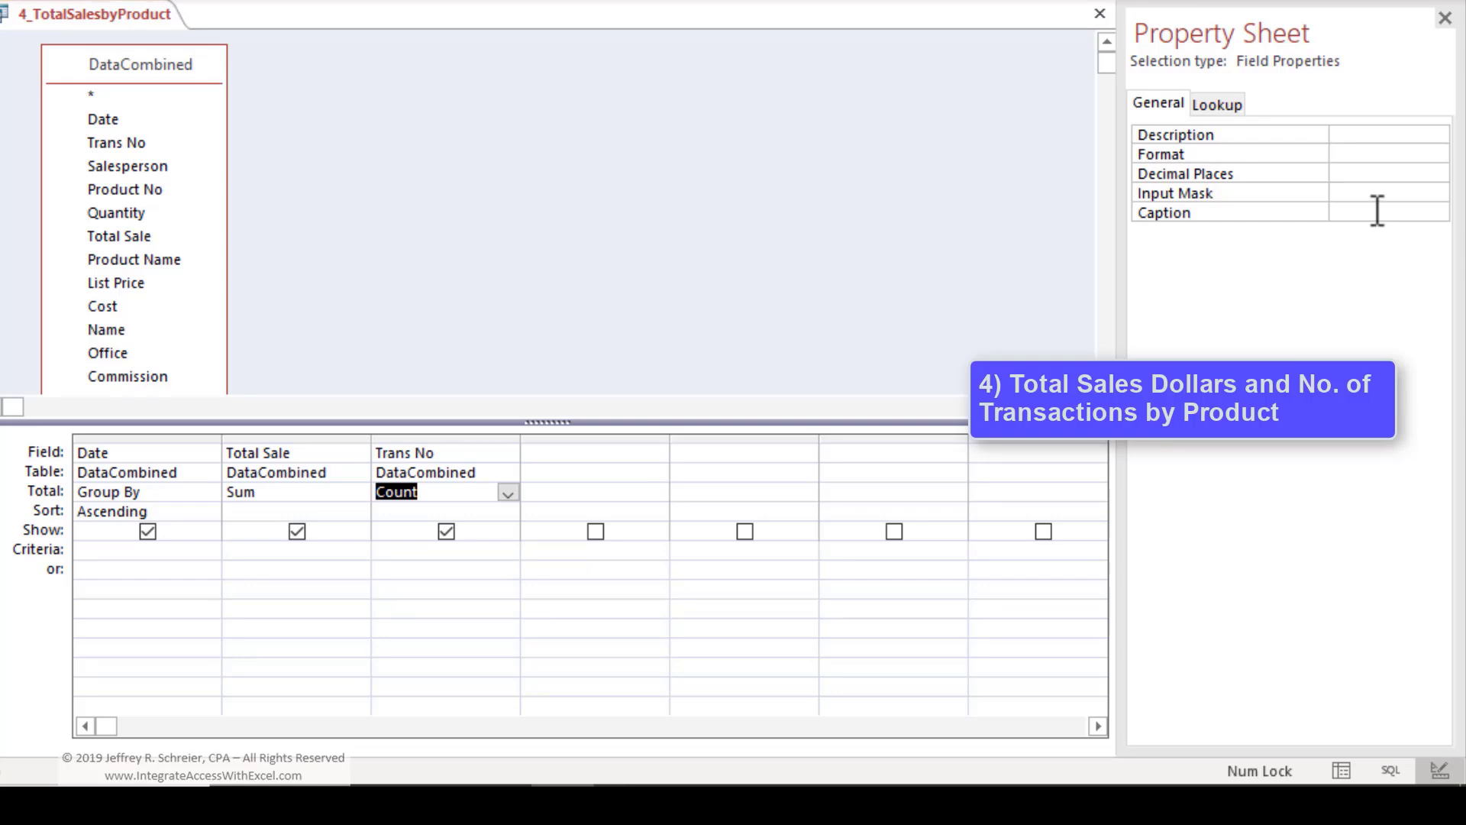
type("No. of Sales")
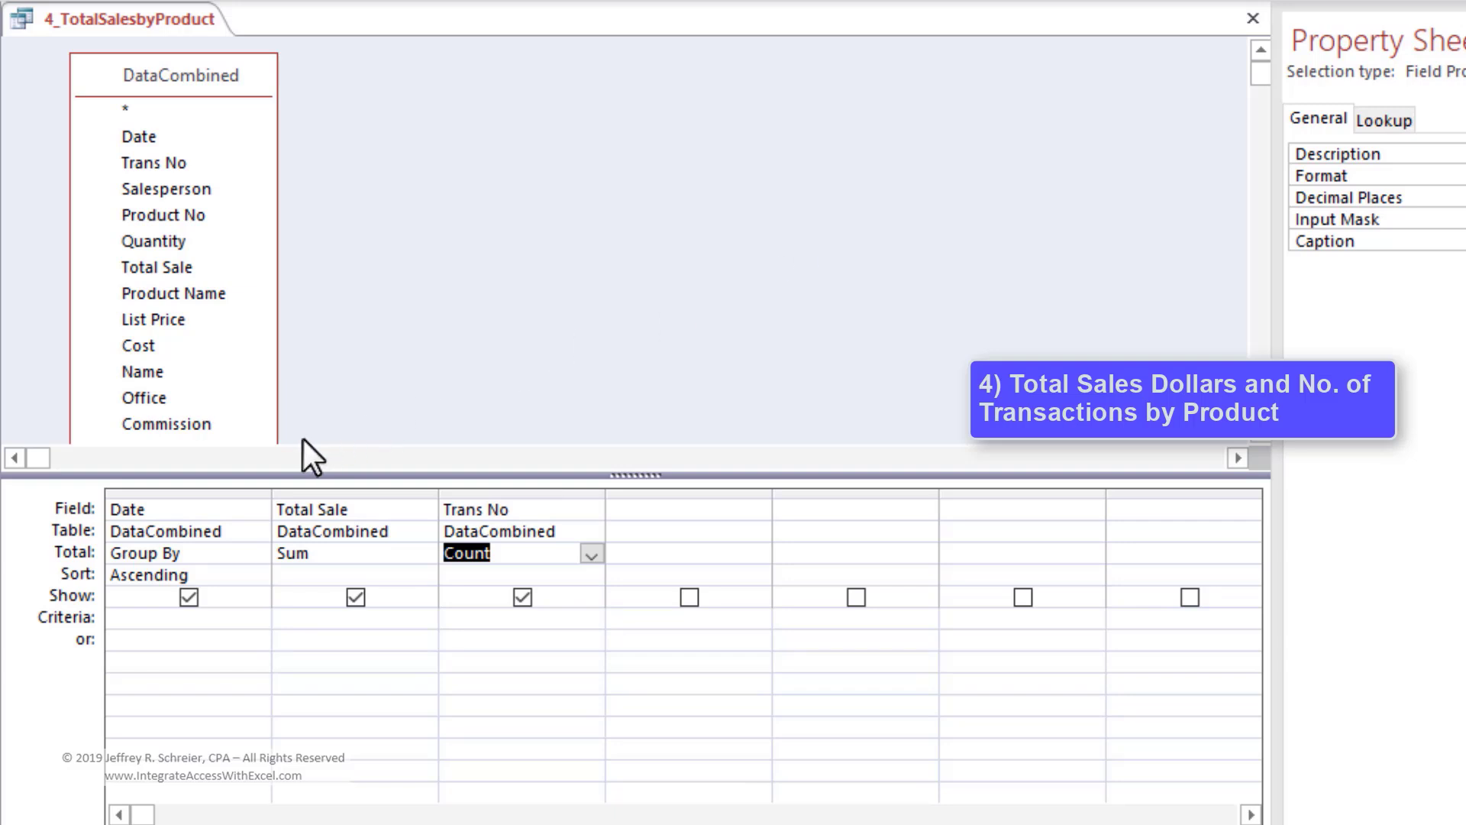
Replace the Date grouping field with Product Name in the 4_TotalSalesbyProduct query
left_click(263, 510)
left_click(259, 510)
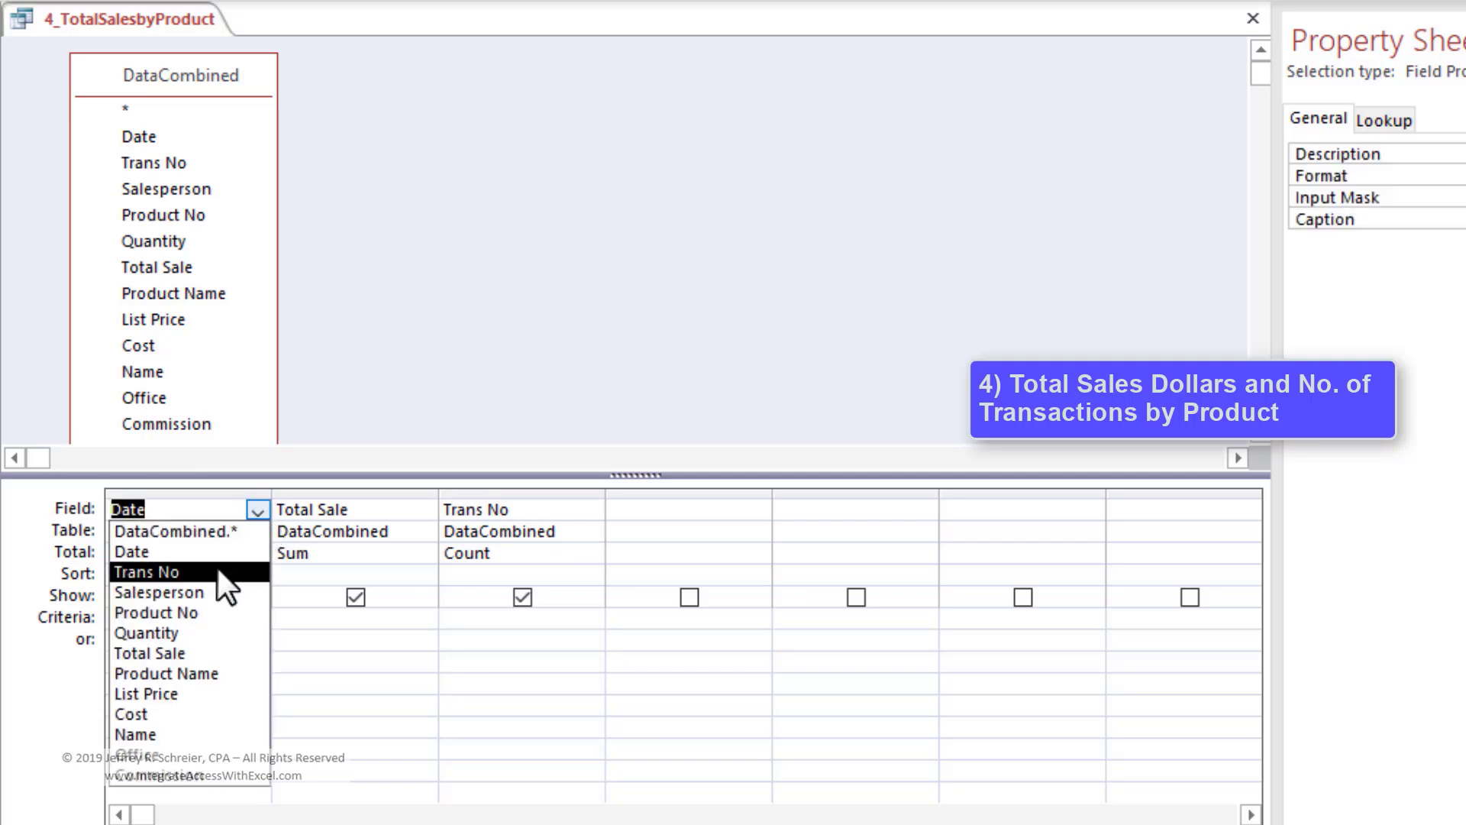
left_click(164, 675)
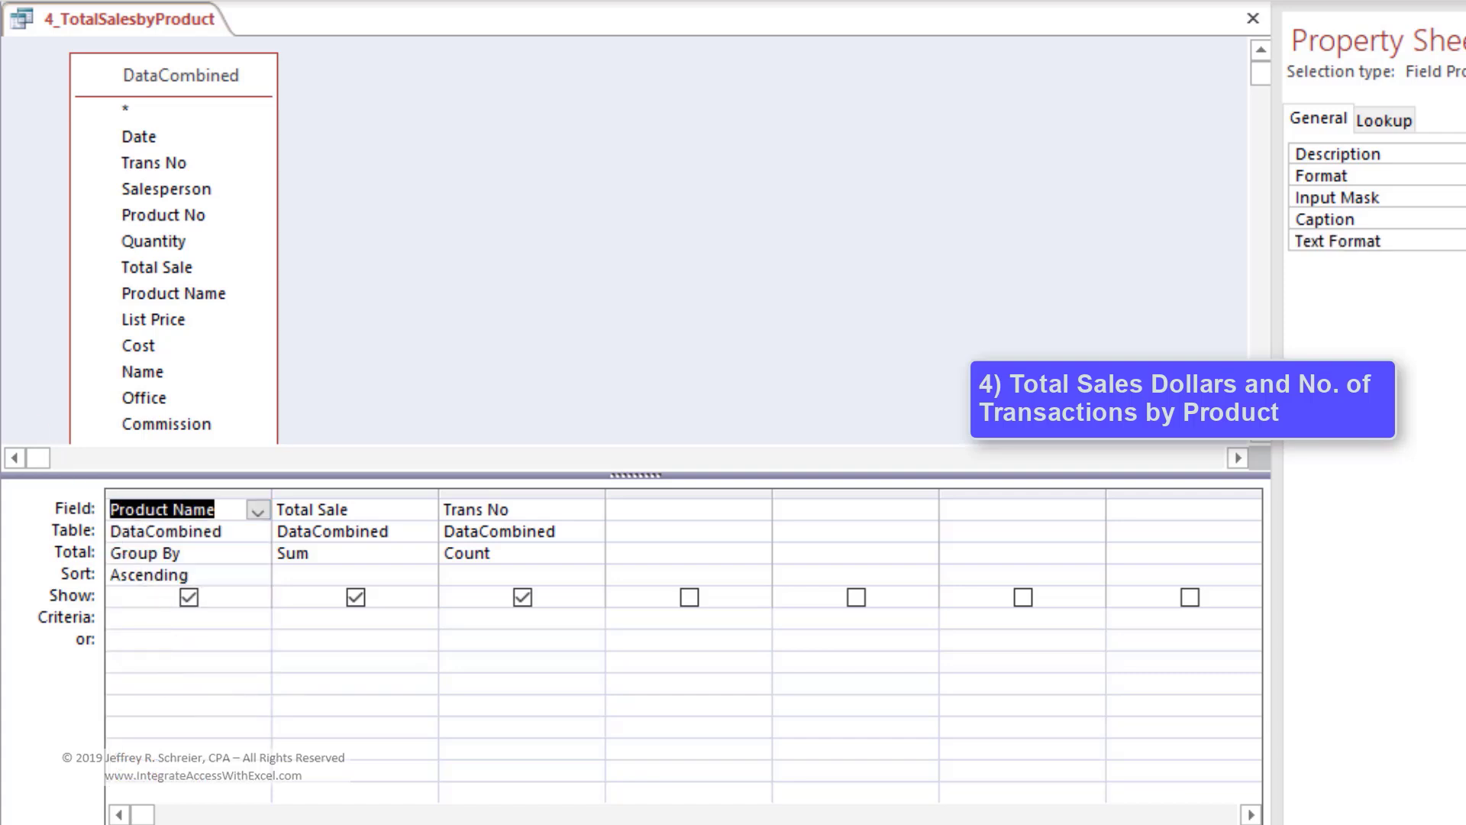
Display the 4_TotalSalesbyProduct query in Datasheet view and close it, saving the design changes
key("ctrl+period")
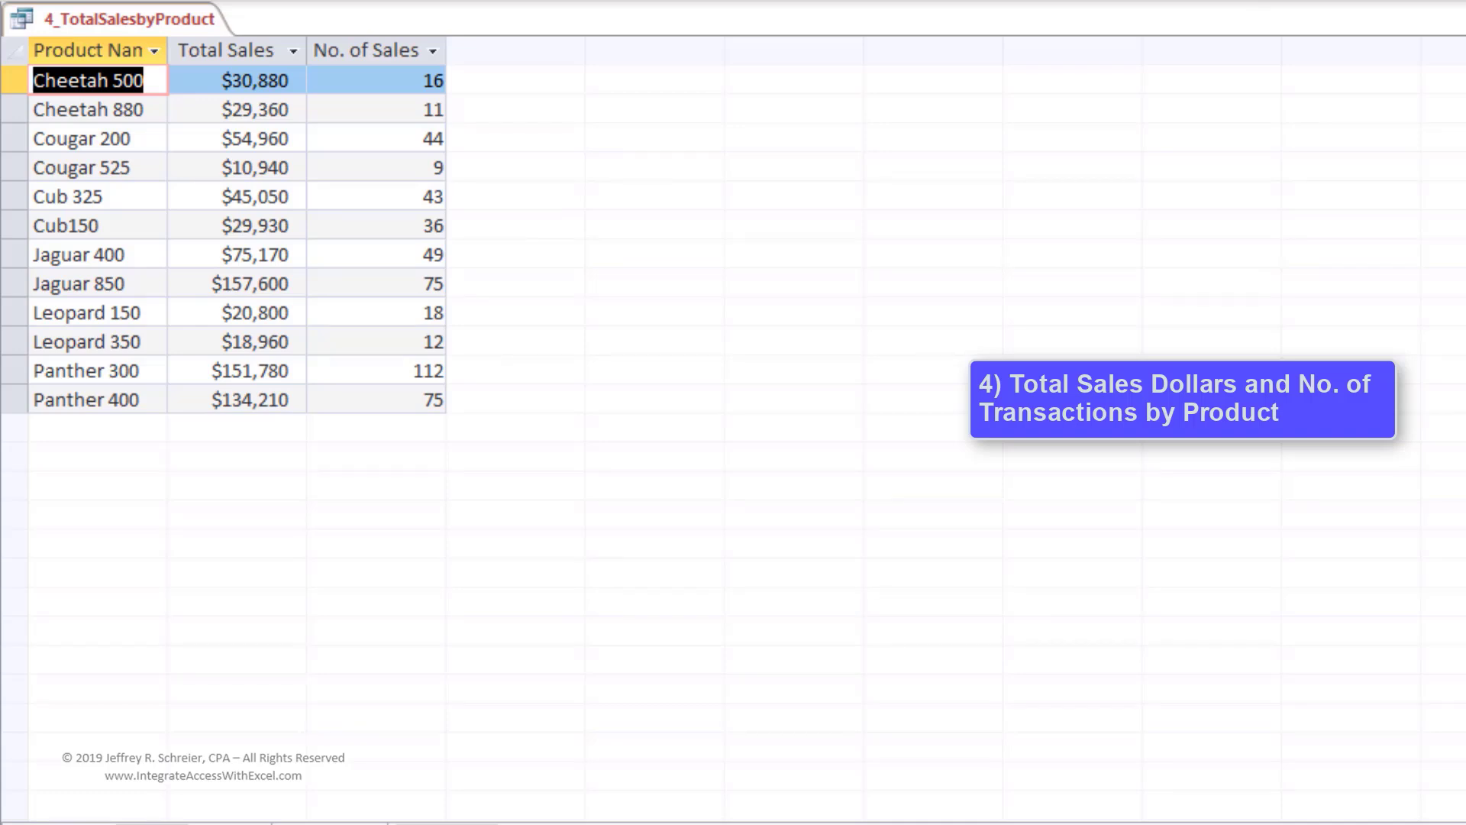
right_click(78, 17)
left_click(117, 66)
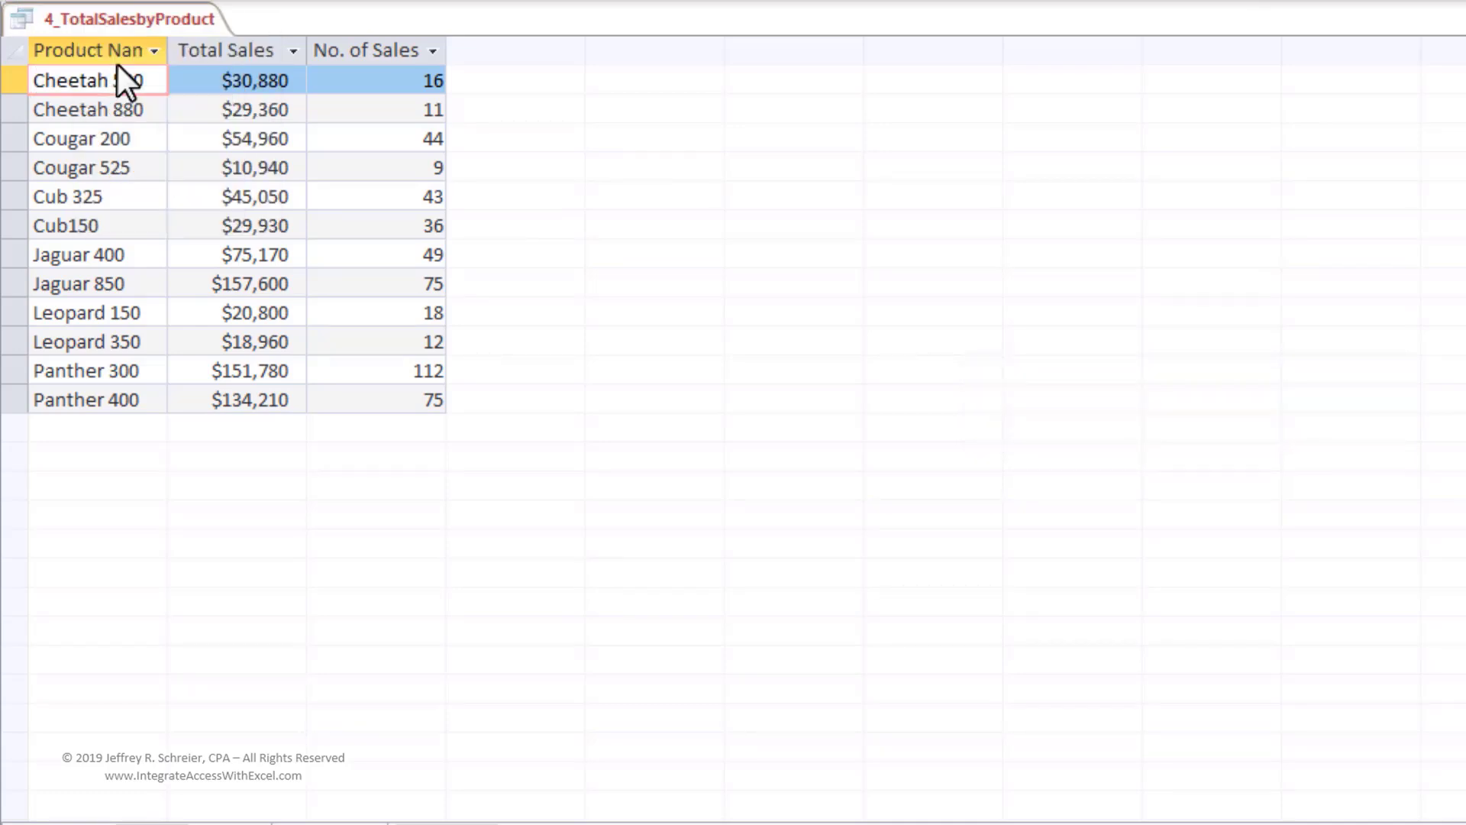
left_click(571, 415)
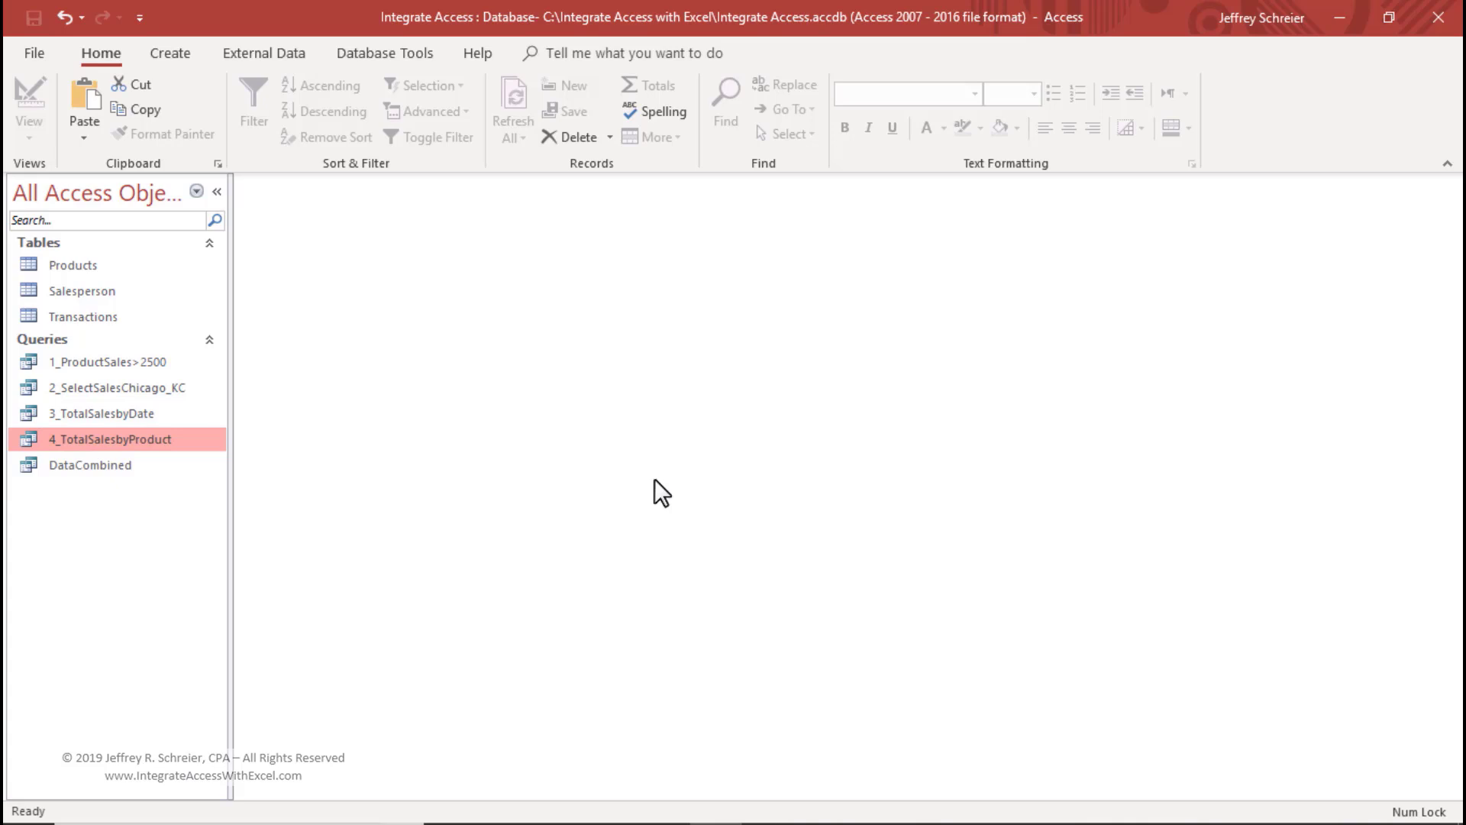
Duplicate the 4_TotalSalesbyProduct query as 5_TotalSalesbySalesperson
right_click(148, 444)
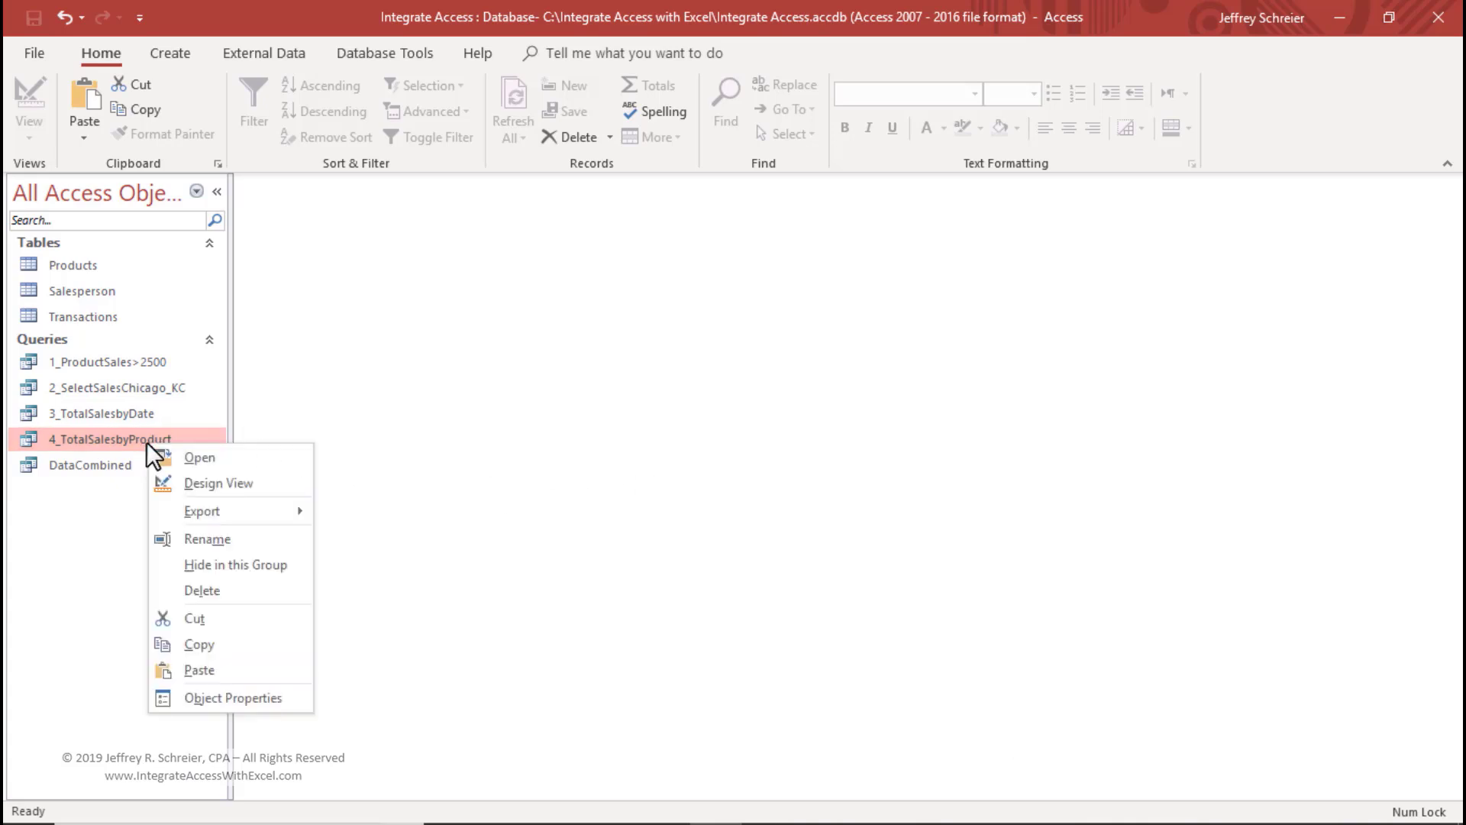
left_click(196, 645)
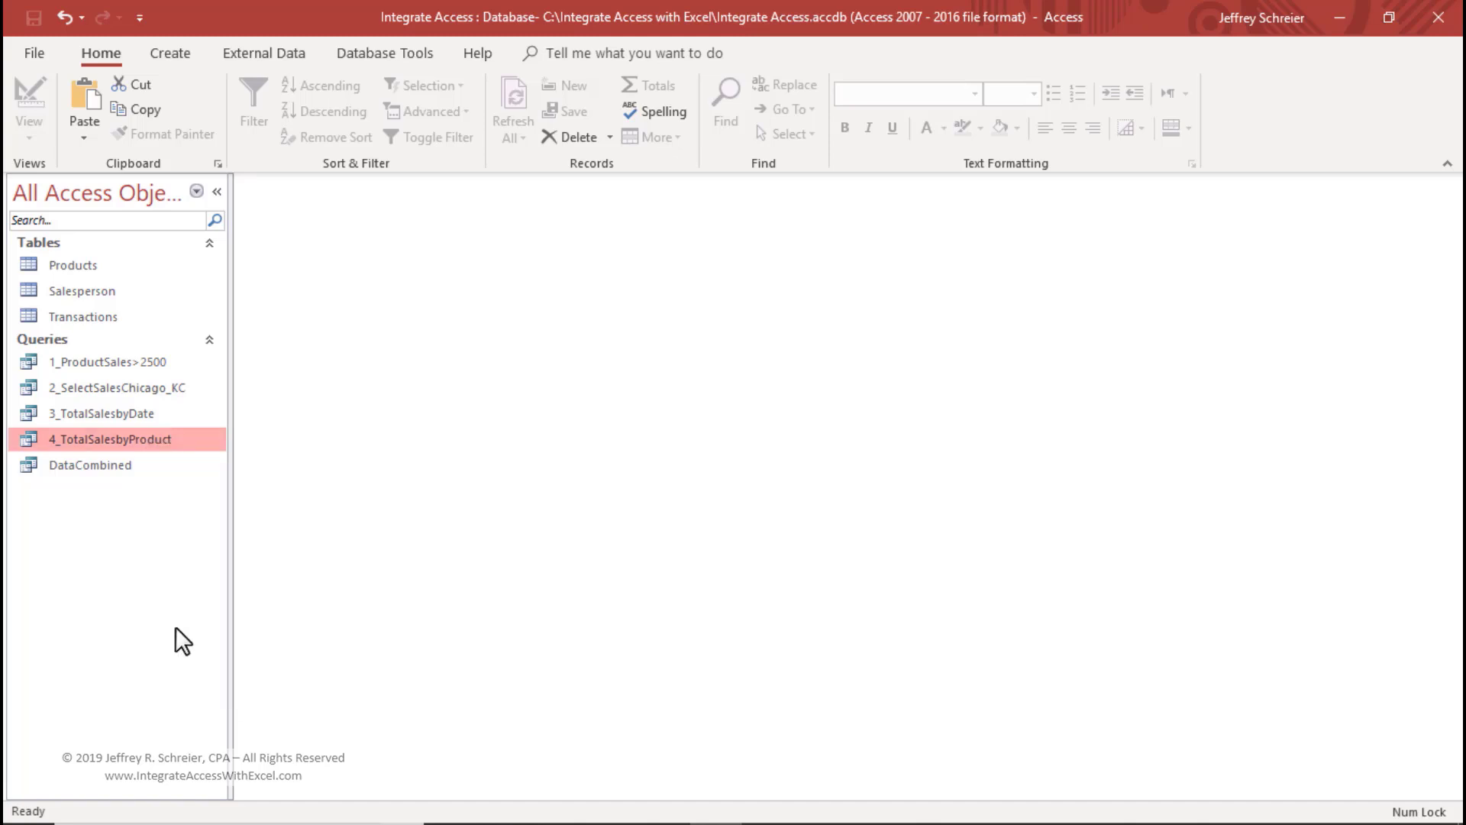
right_click(109, 589)
left_click(157, 710)
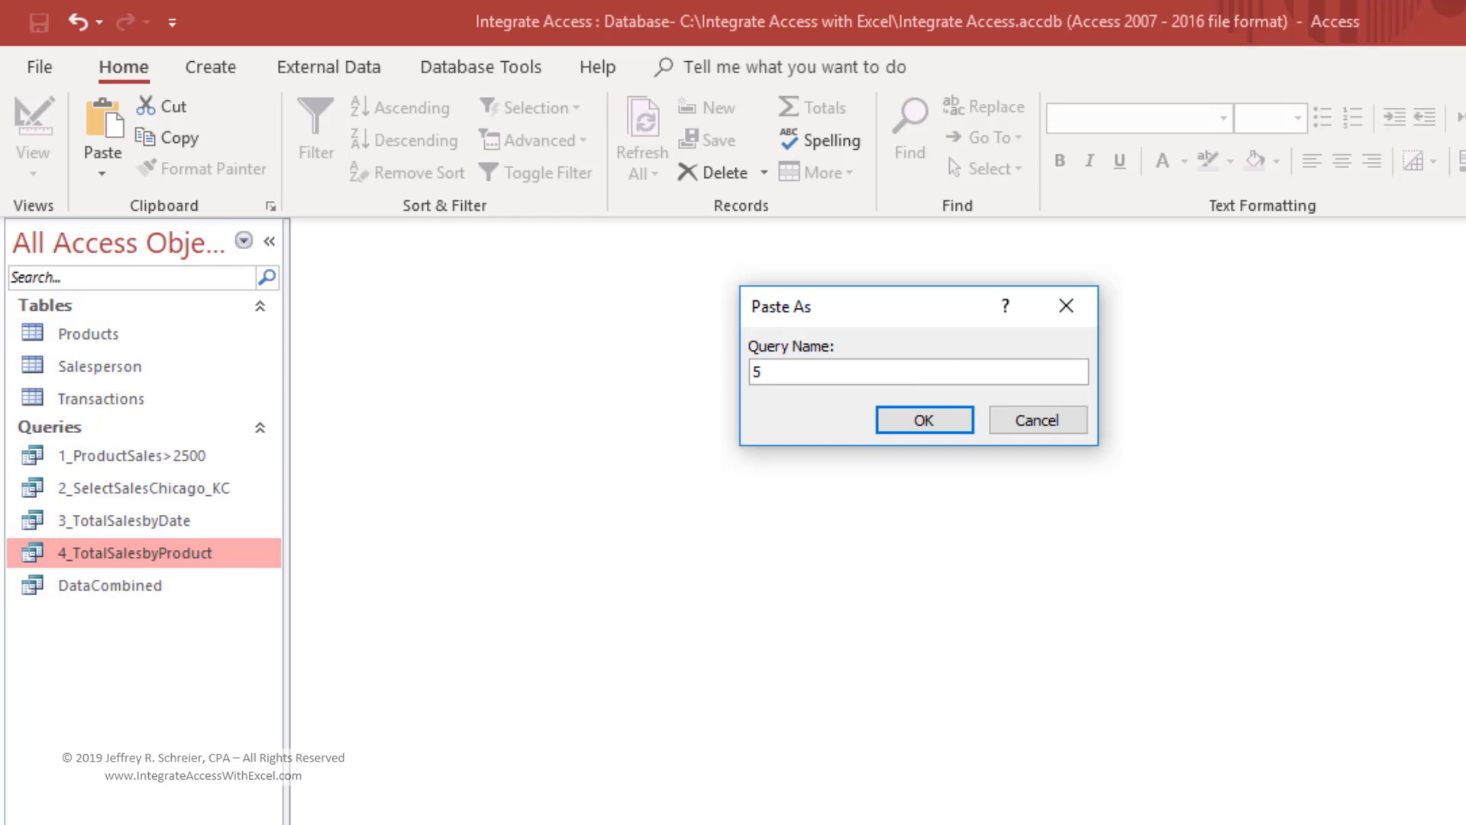
type("_TotalSalesbySale")
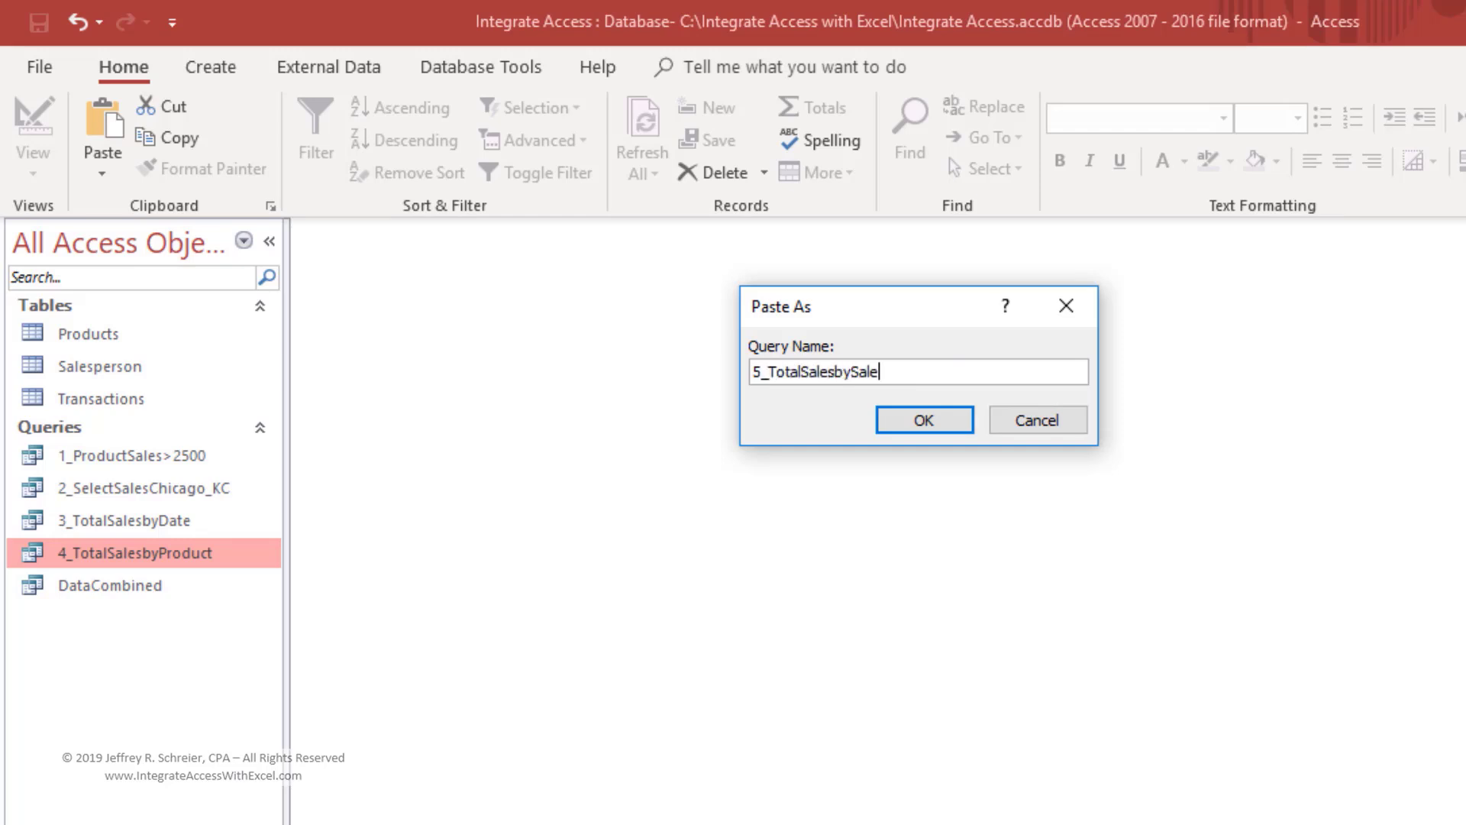
type("sperson")
key("Return")
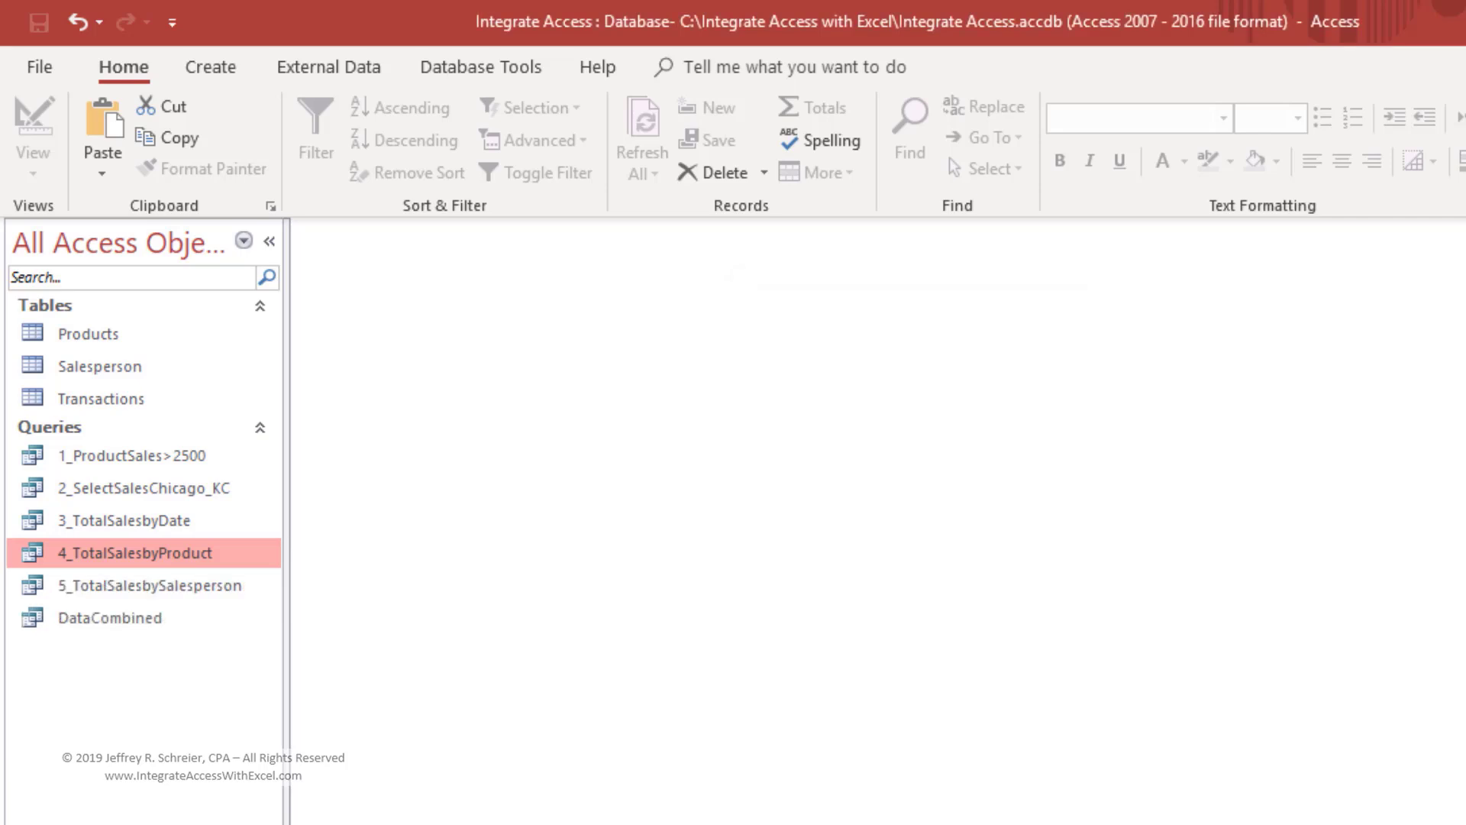
Open the 5_TotalSalesbySalesperson query in Design view
right_click(221, 584)
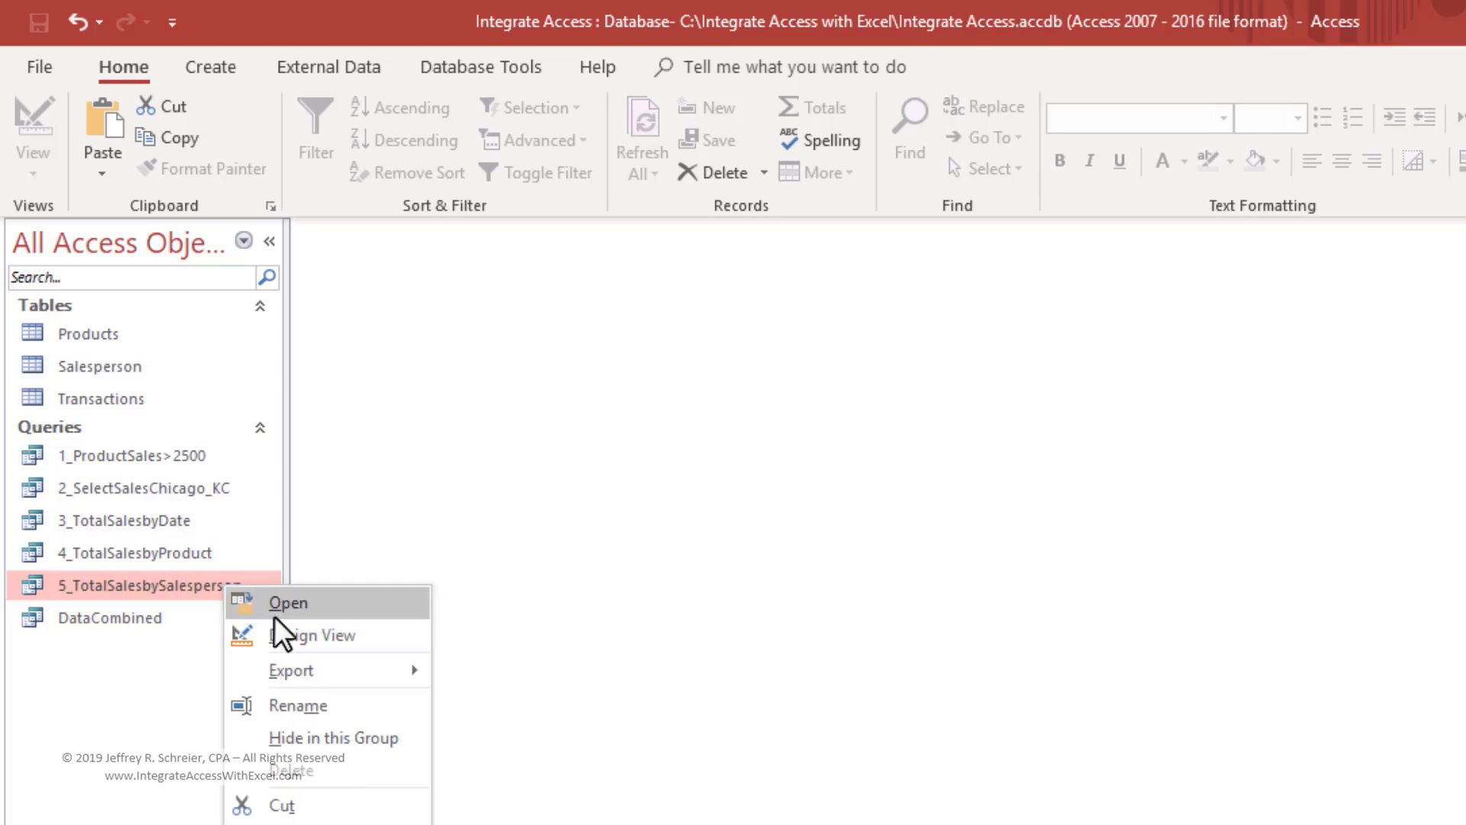
left_click(282, 637)
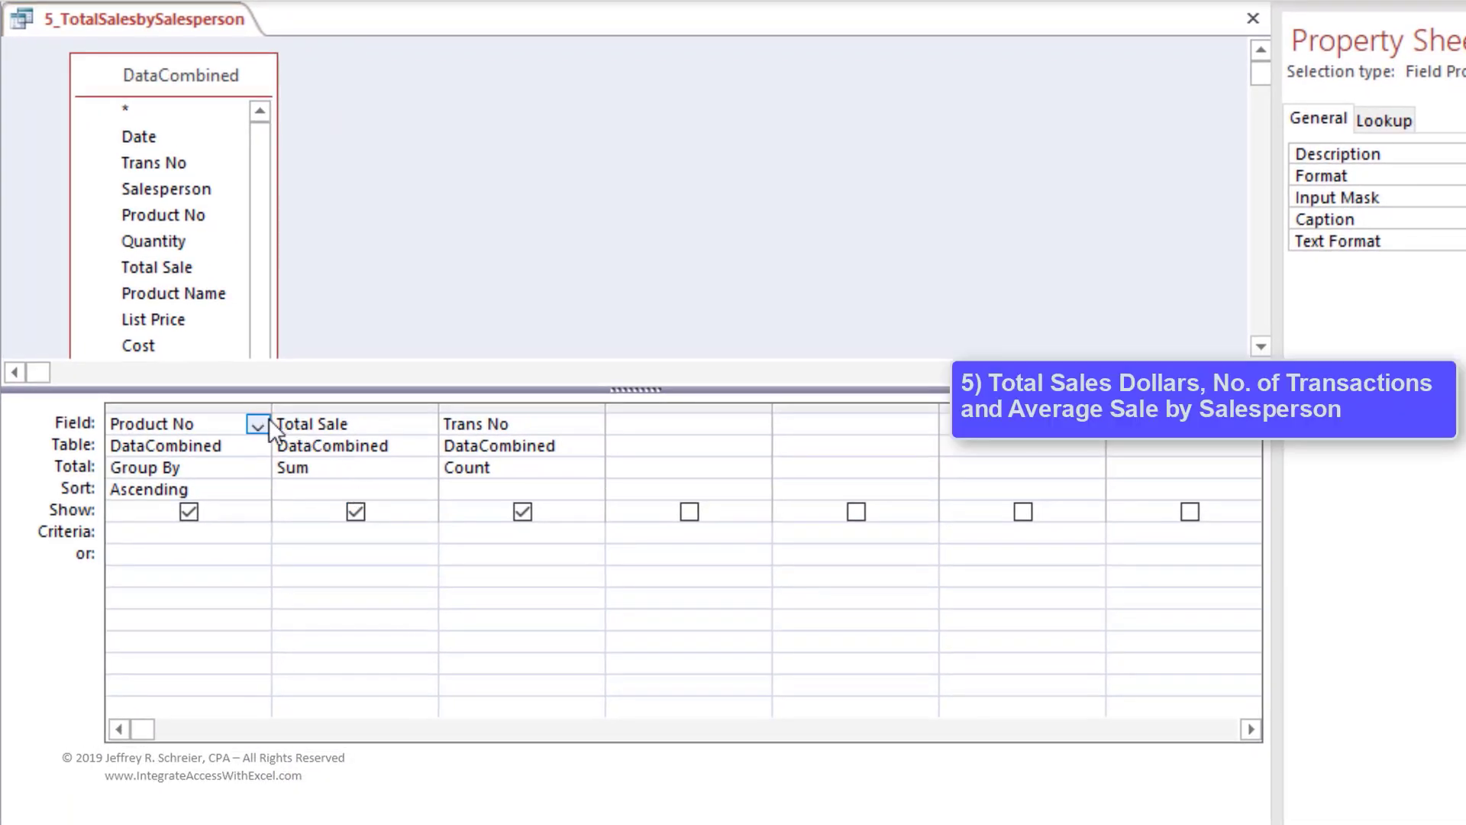
Replace the Product No grouping field with Name in the 5_TotalSalesbySalesperson query
left_click(260, 422)
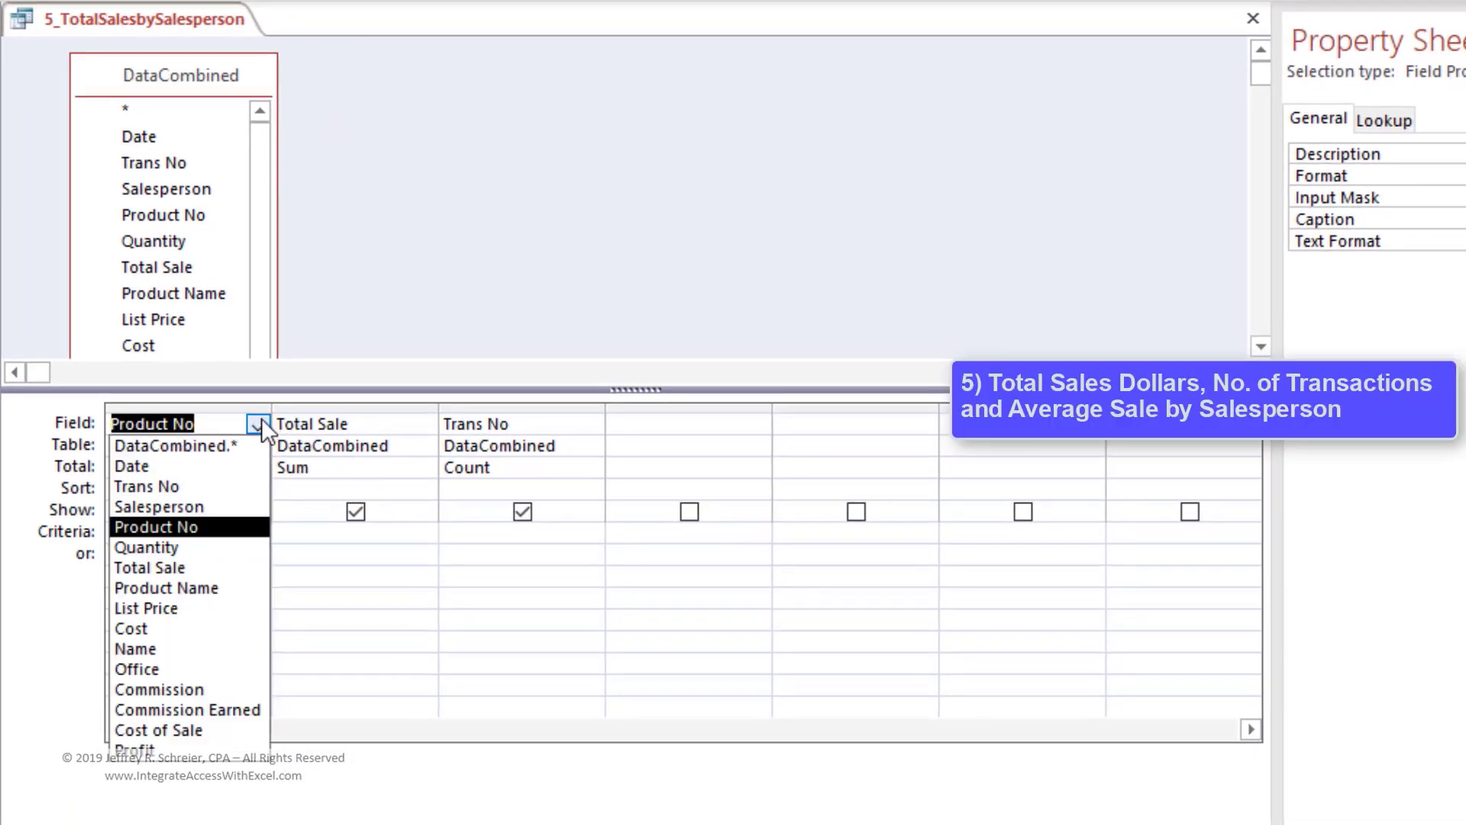
left_click(168, 650)
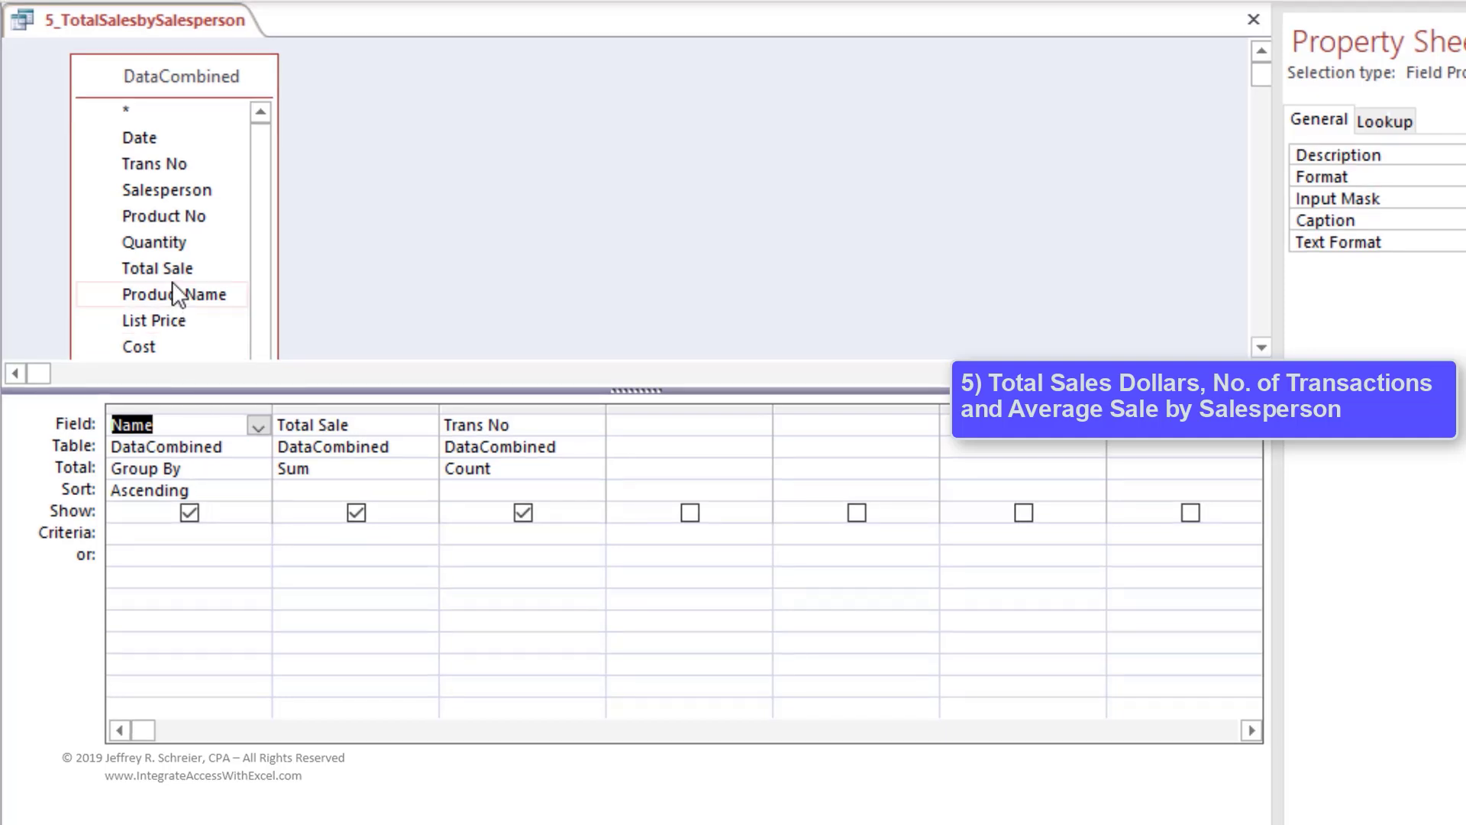
Add a second Total Sale column that calculates the Avg, with the caption Average Sale
double_click(176, 266)
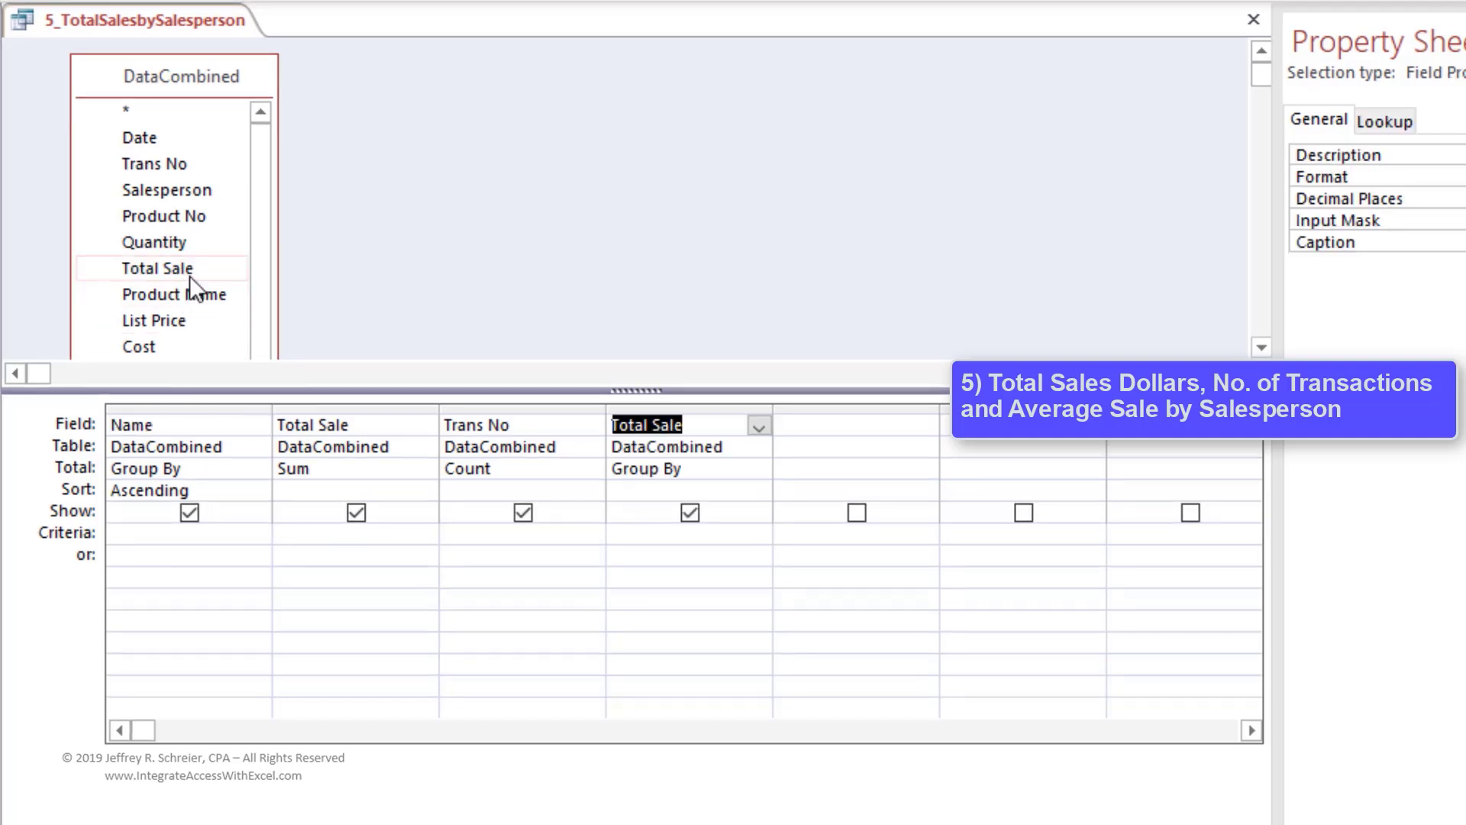
left_click(716, 468)
left_click(759, 470)
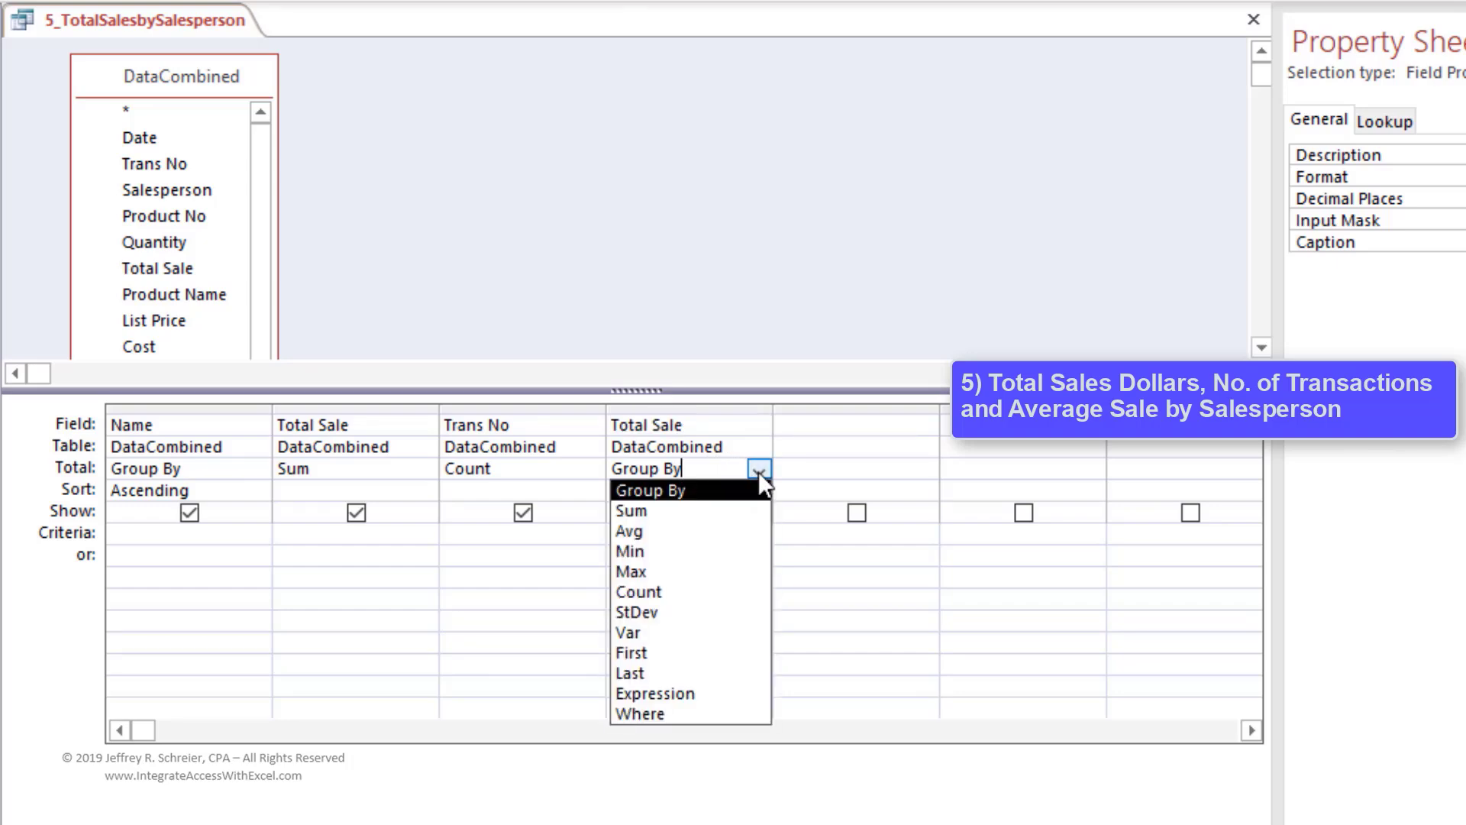
left_click(682, 533)
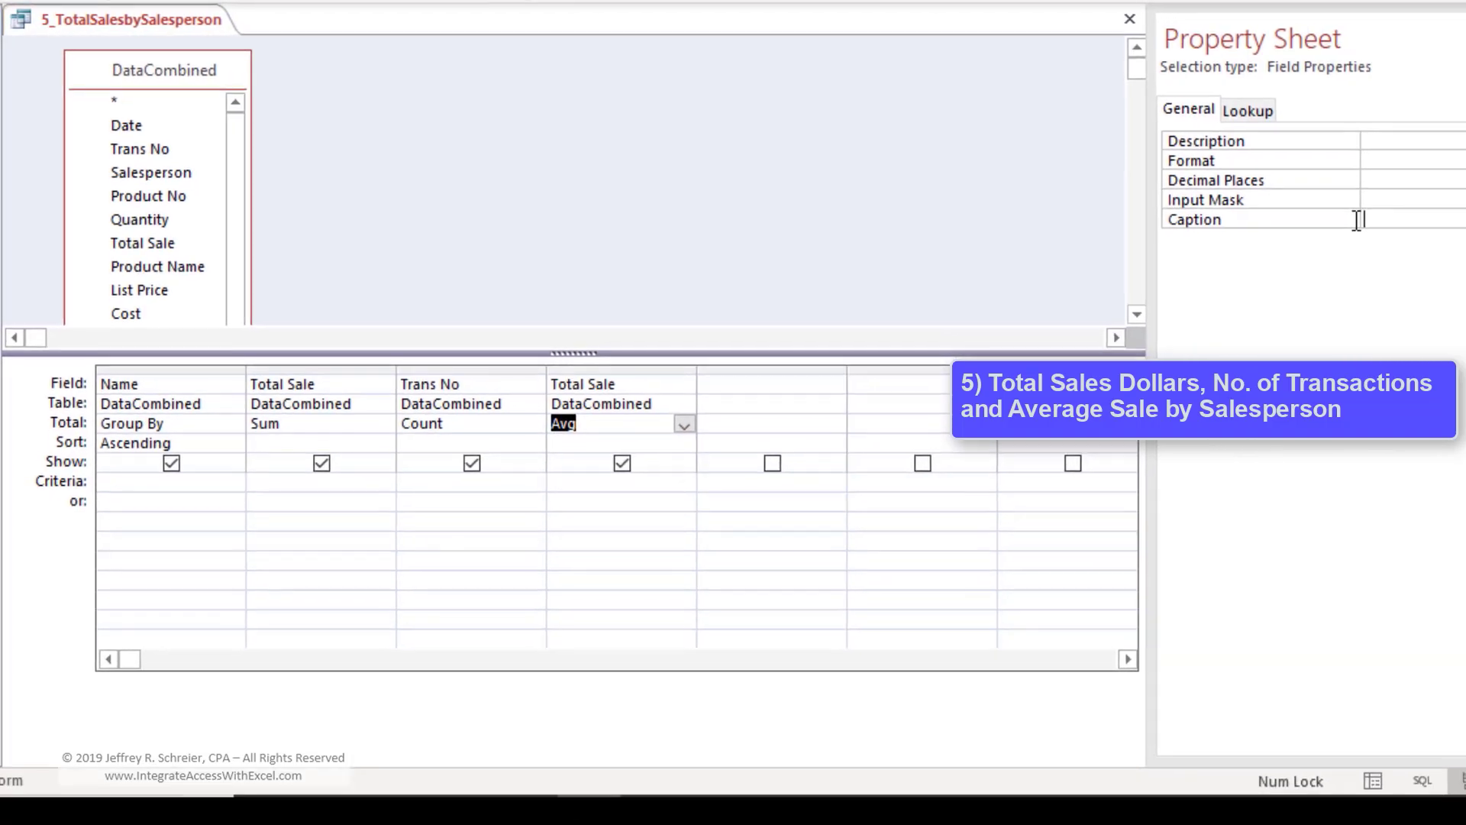
type("Average ")
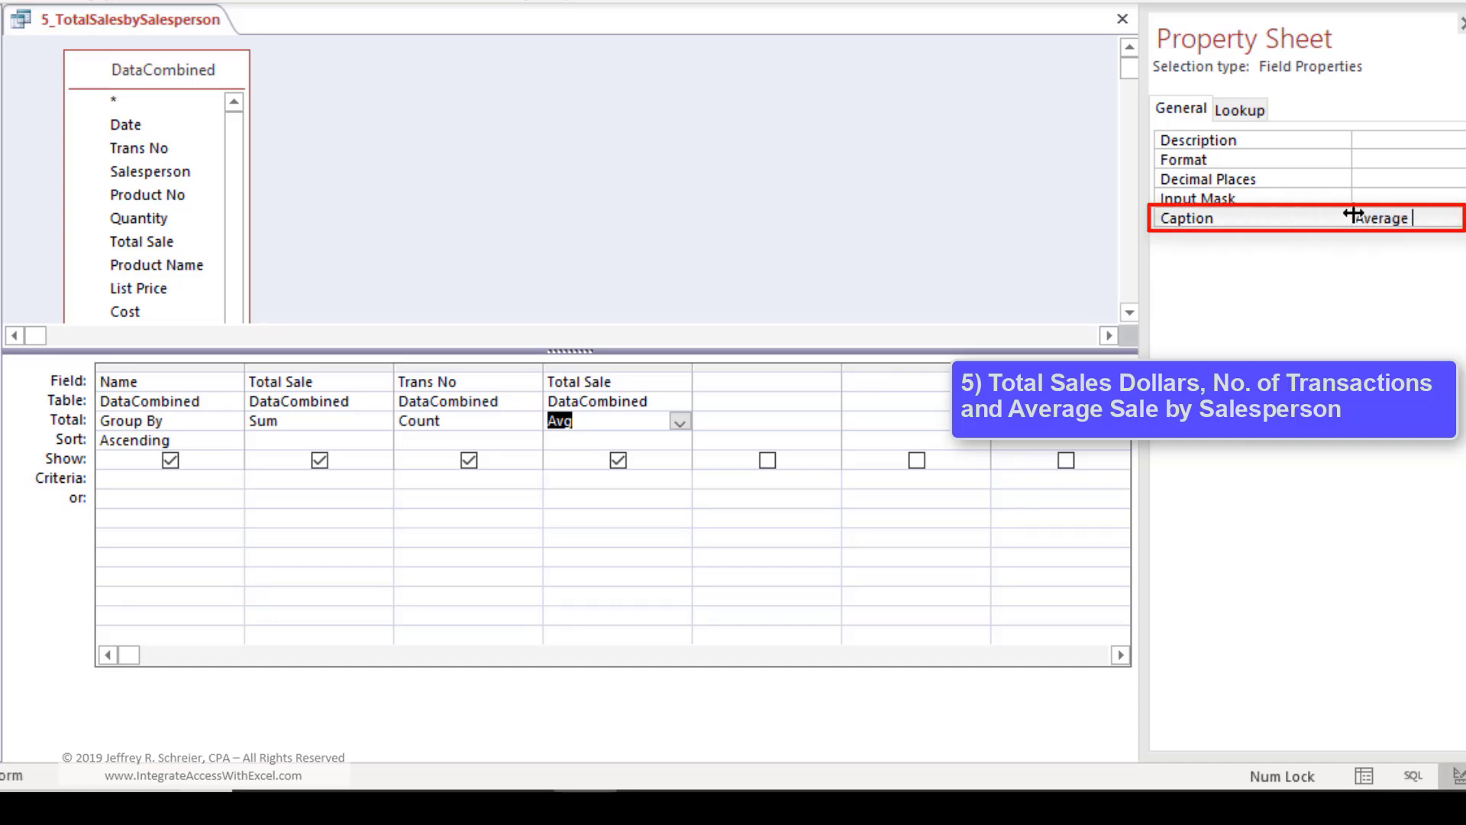
type("Sale")
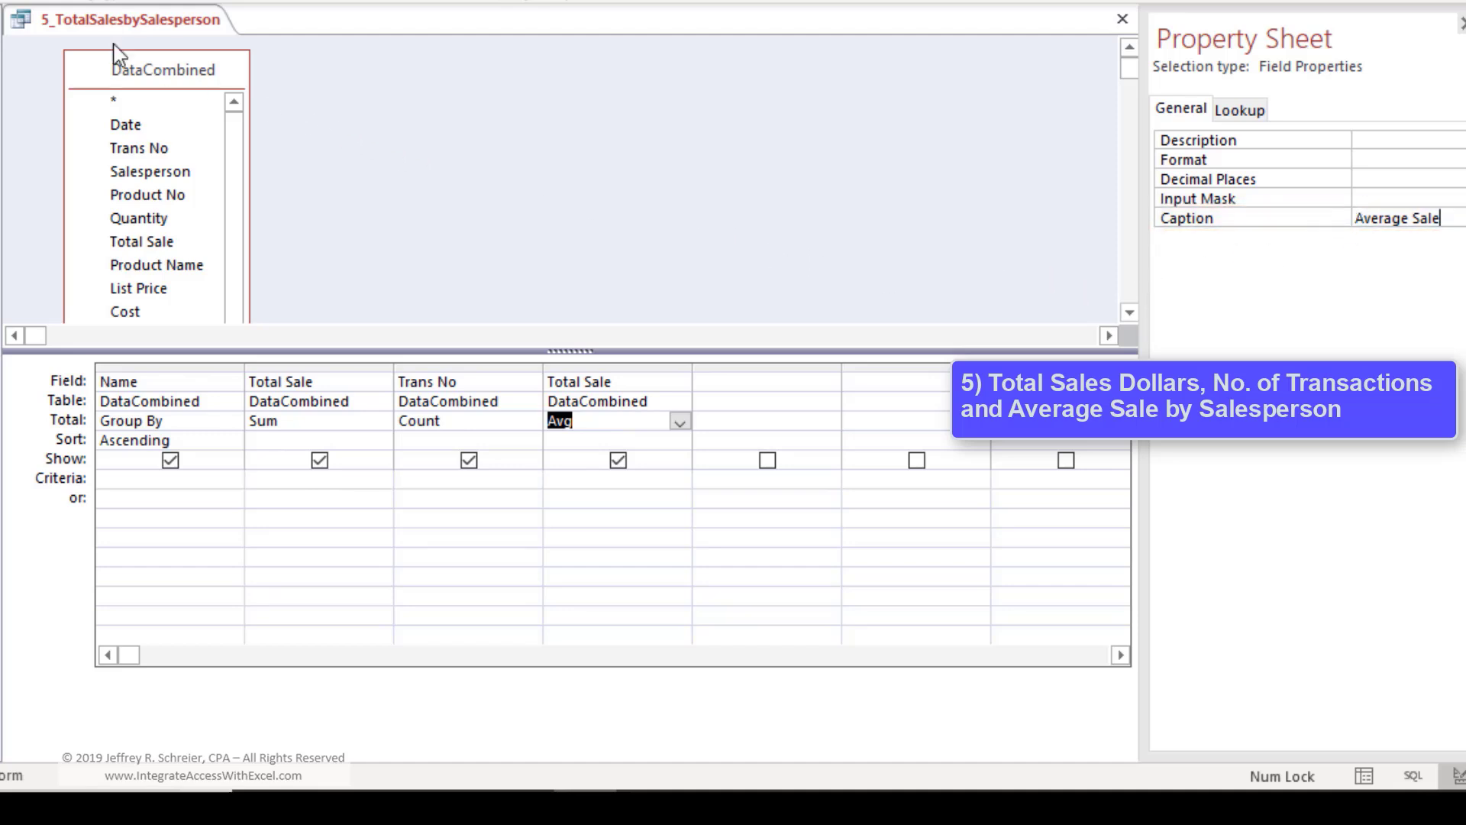
Display the 5_TotalSalesbySalesperson query in Datasheet view and close it
left_click(107, 1)
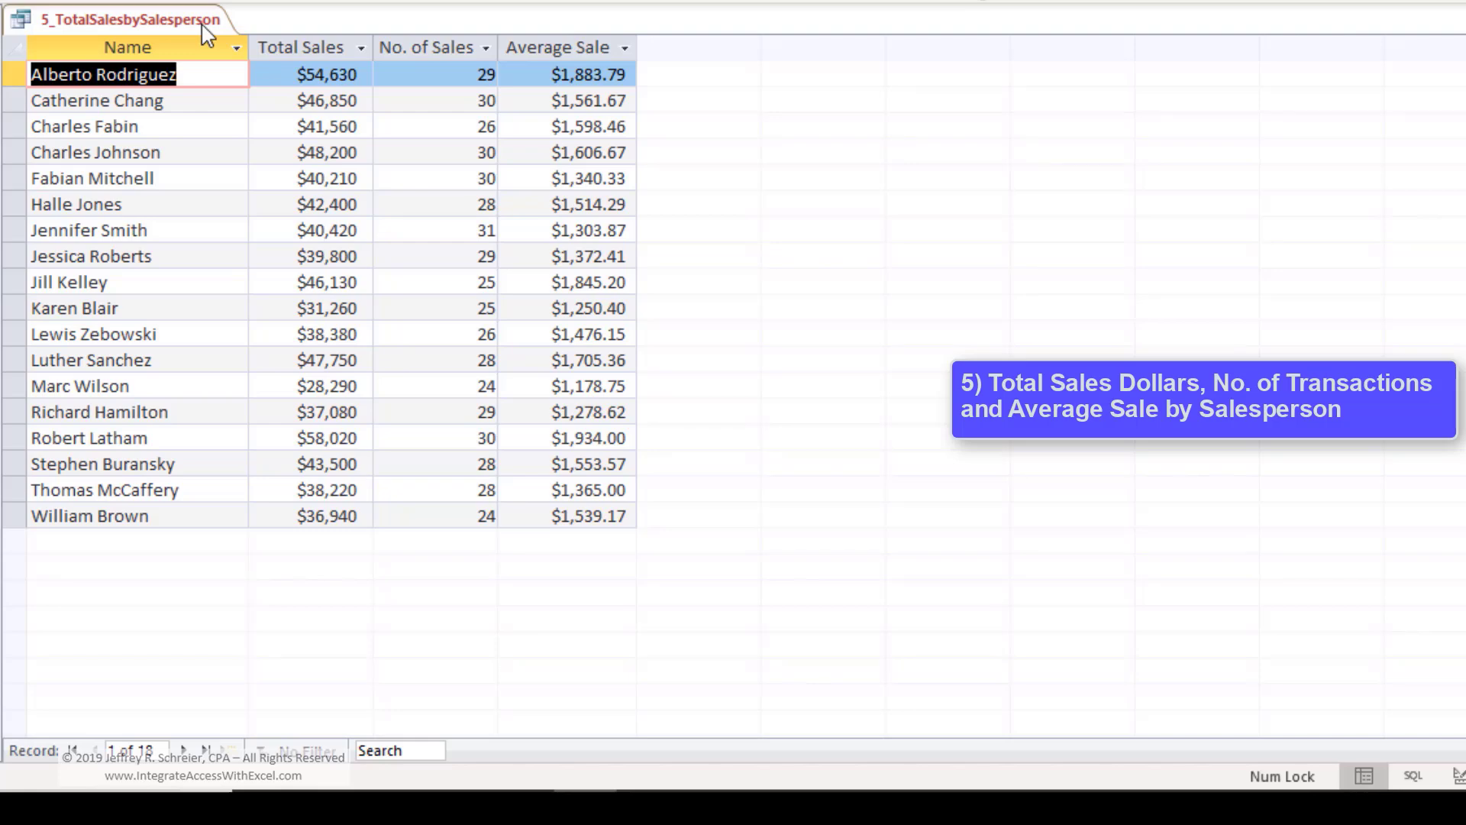
right_click(206, 34)
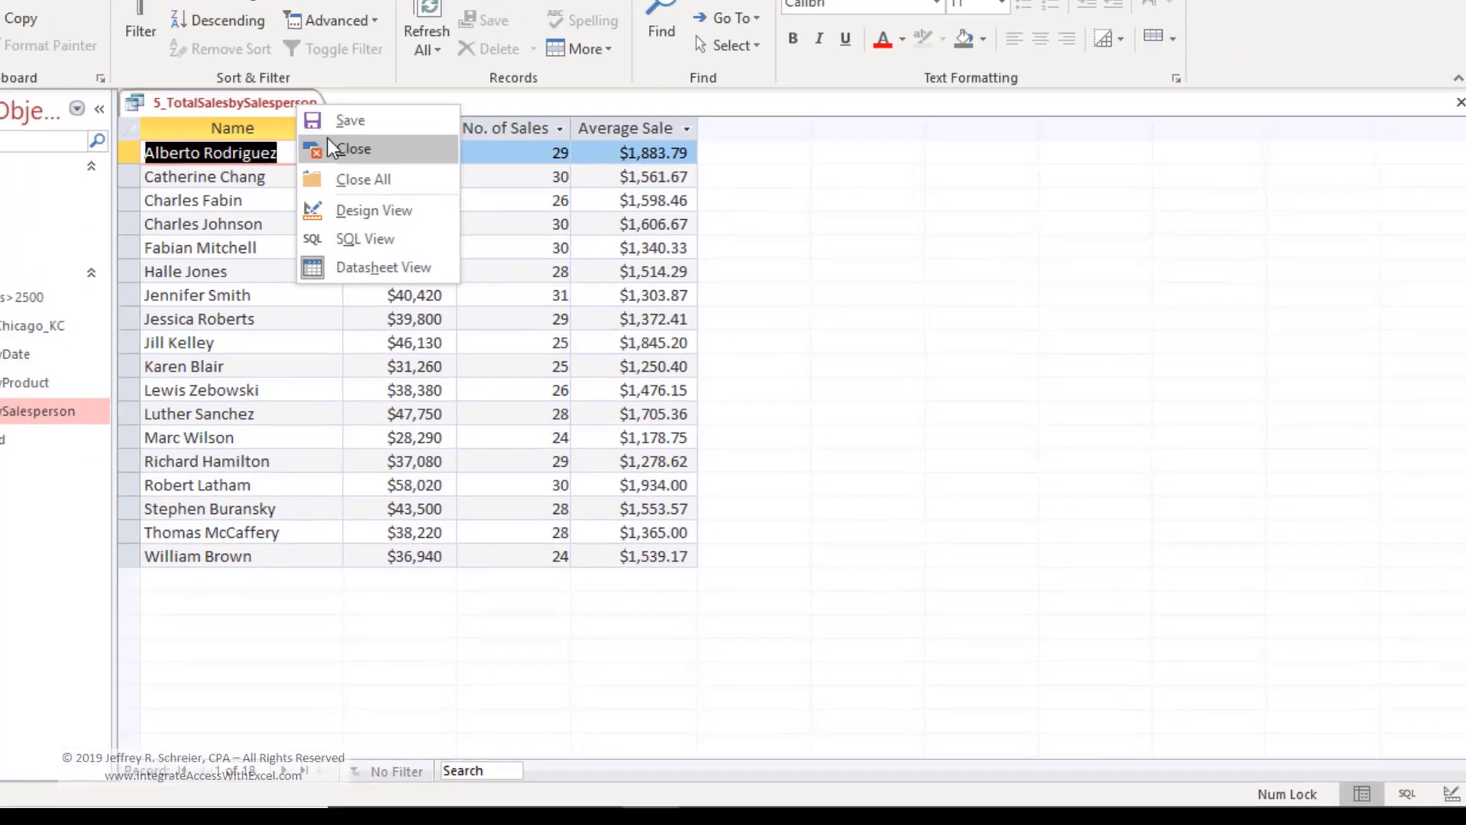
left_click(329, 145)
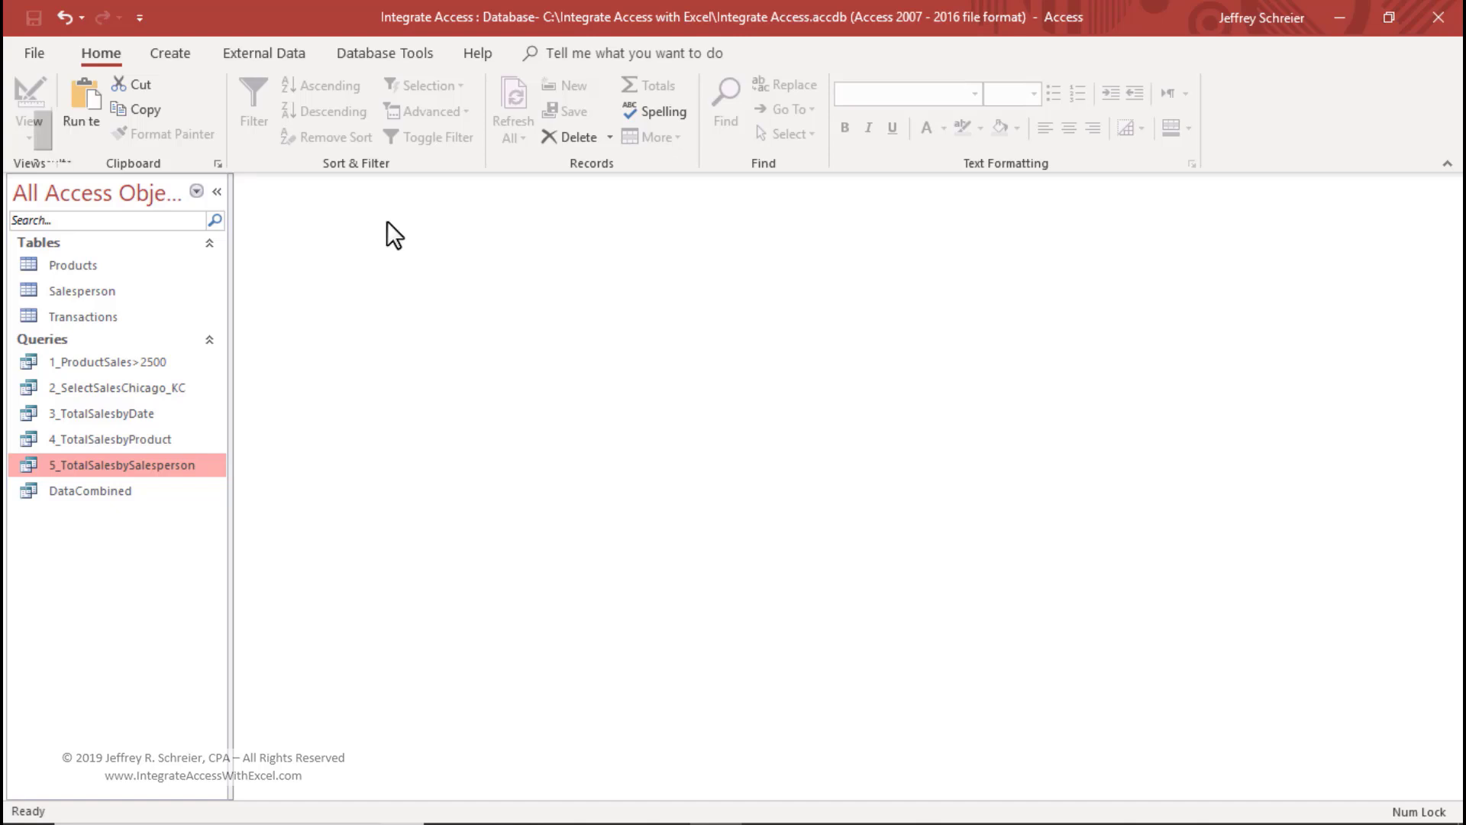
Create a new query in Design view based on the DataCombined query
left_click(170, 53)
left_click(317, 103)
left_click(635, 322)
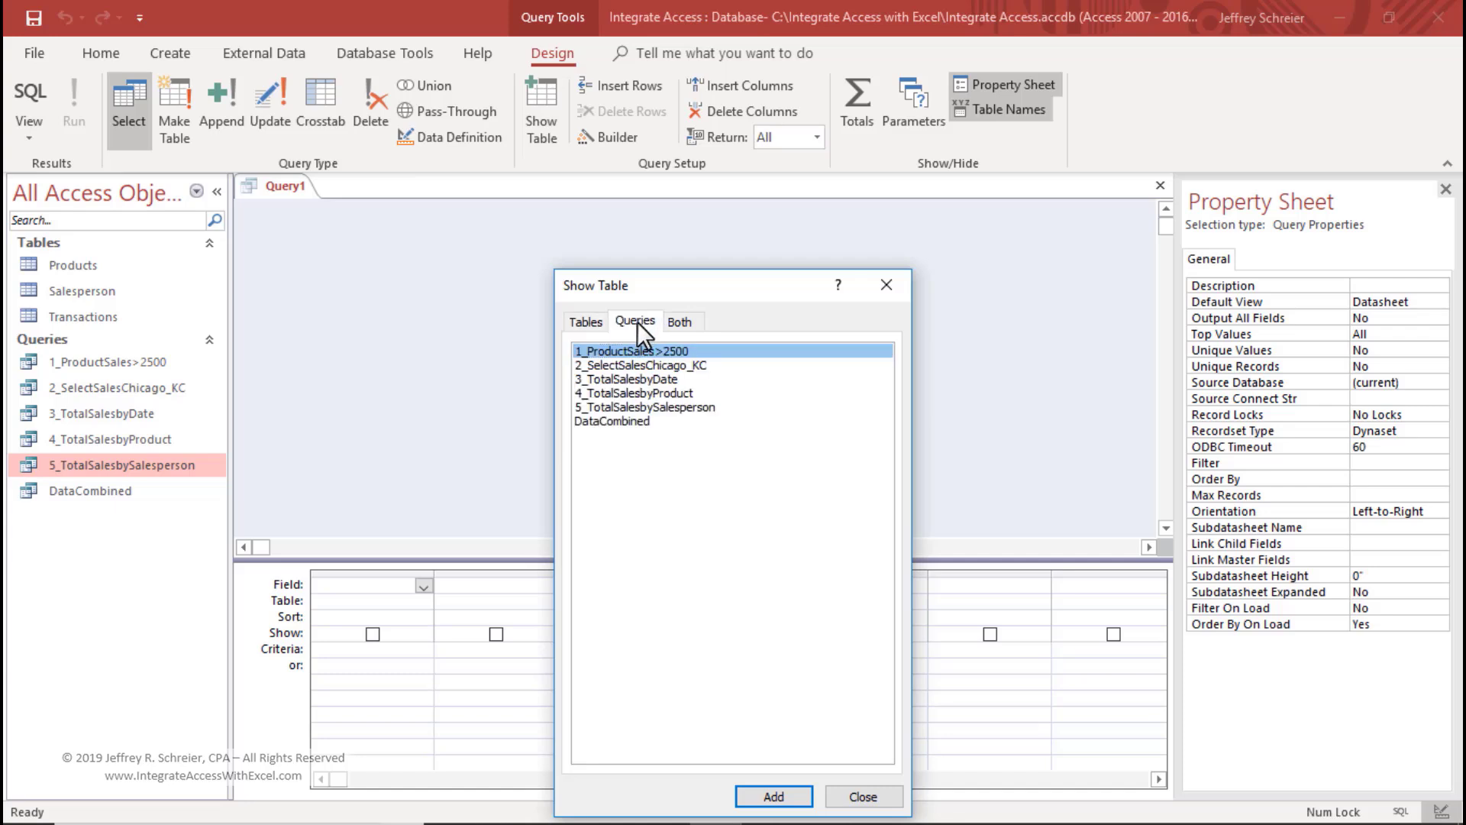
double_click(635, 421)
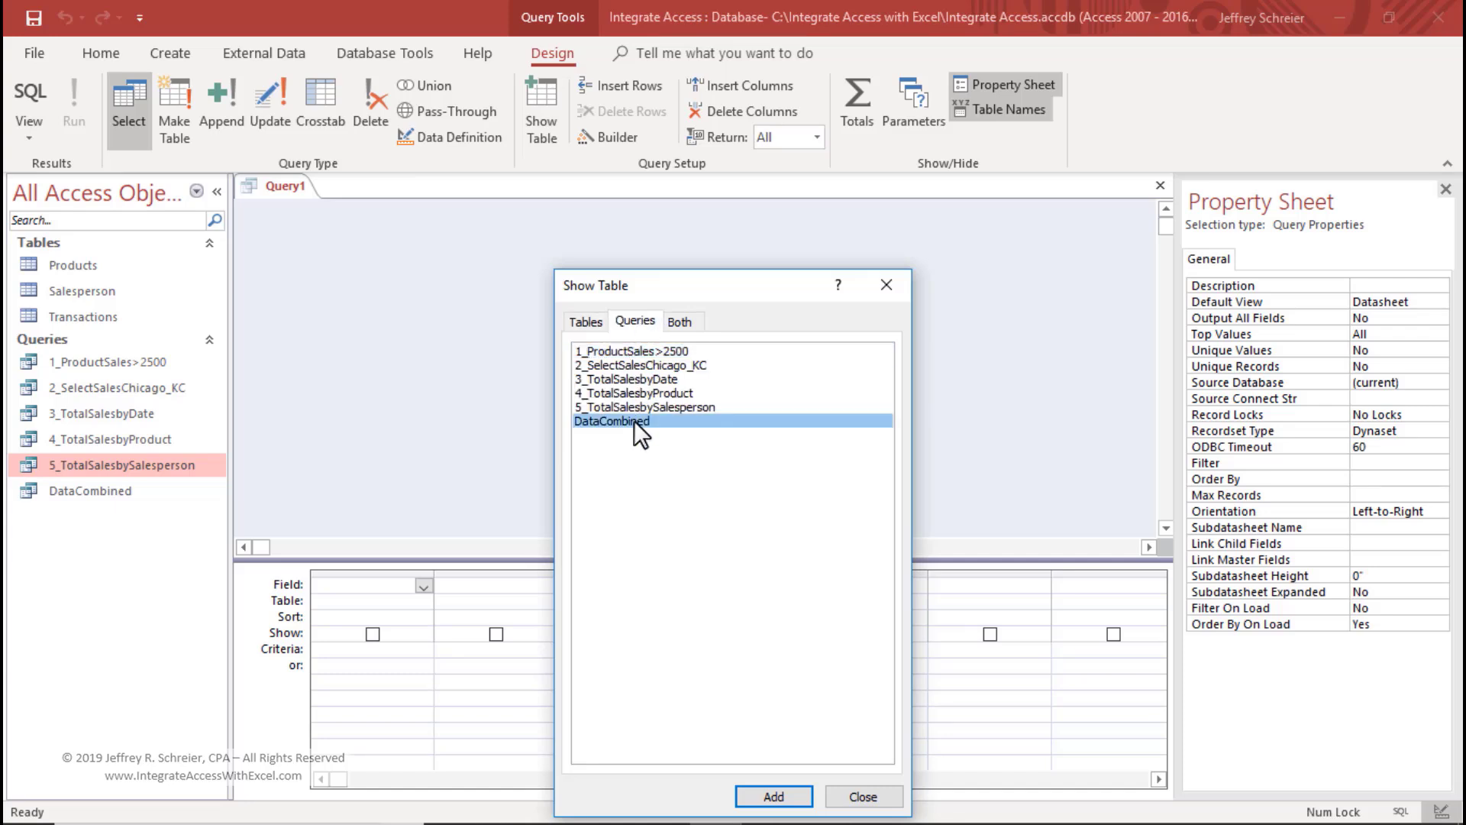
left_click(832, 794)
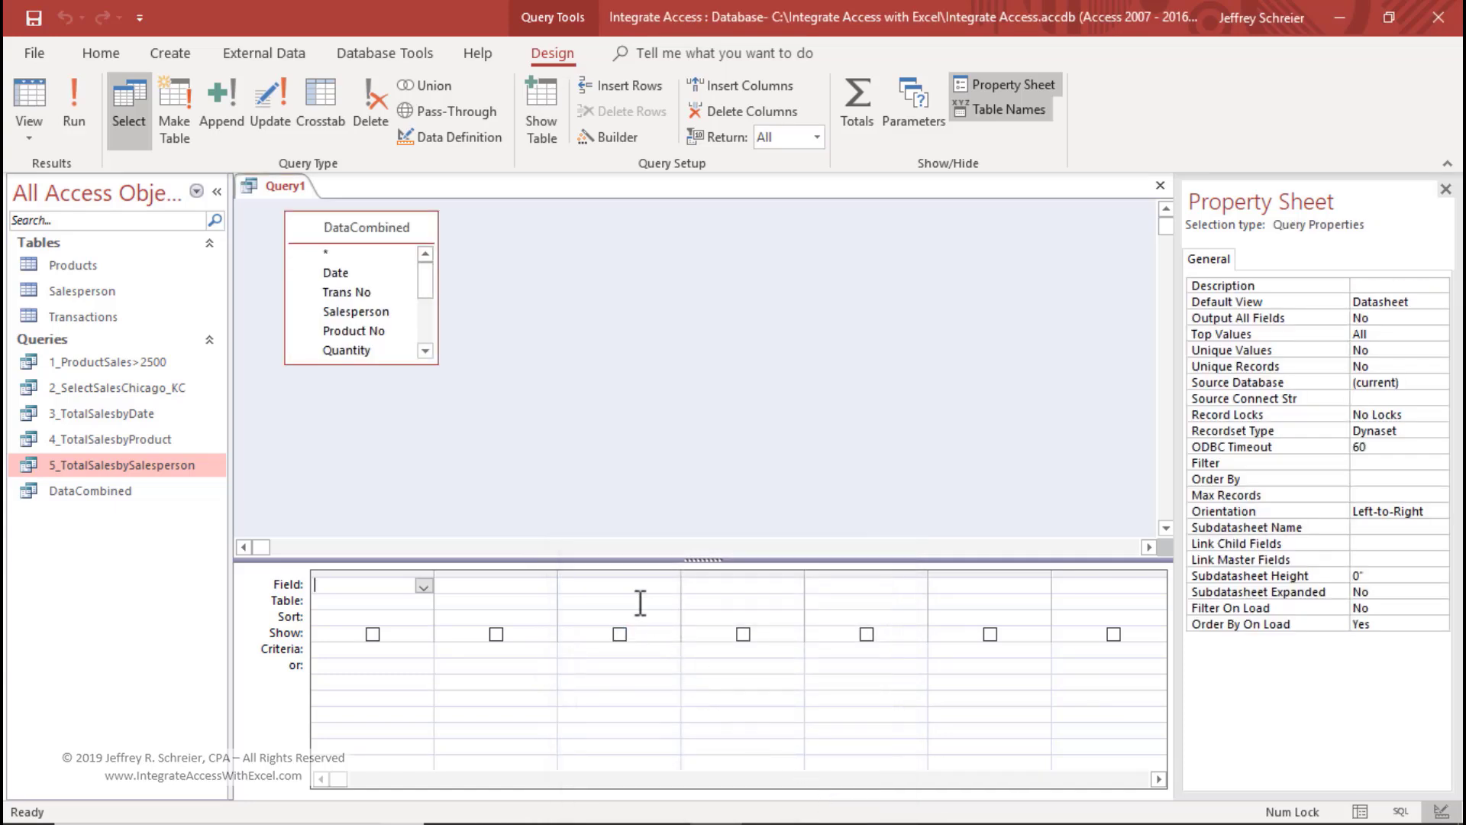
Turn on totals for the new query and add the Trans No and Total Sale fields
left_click(852, 101)
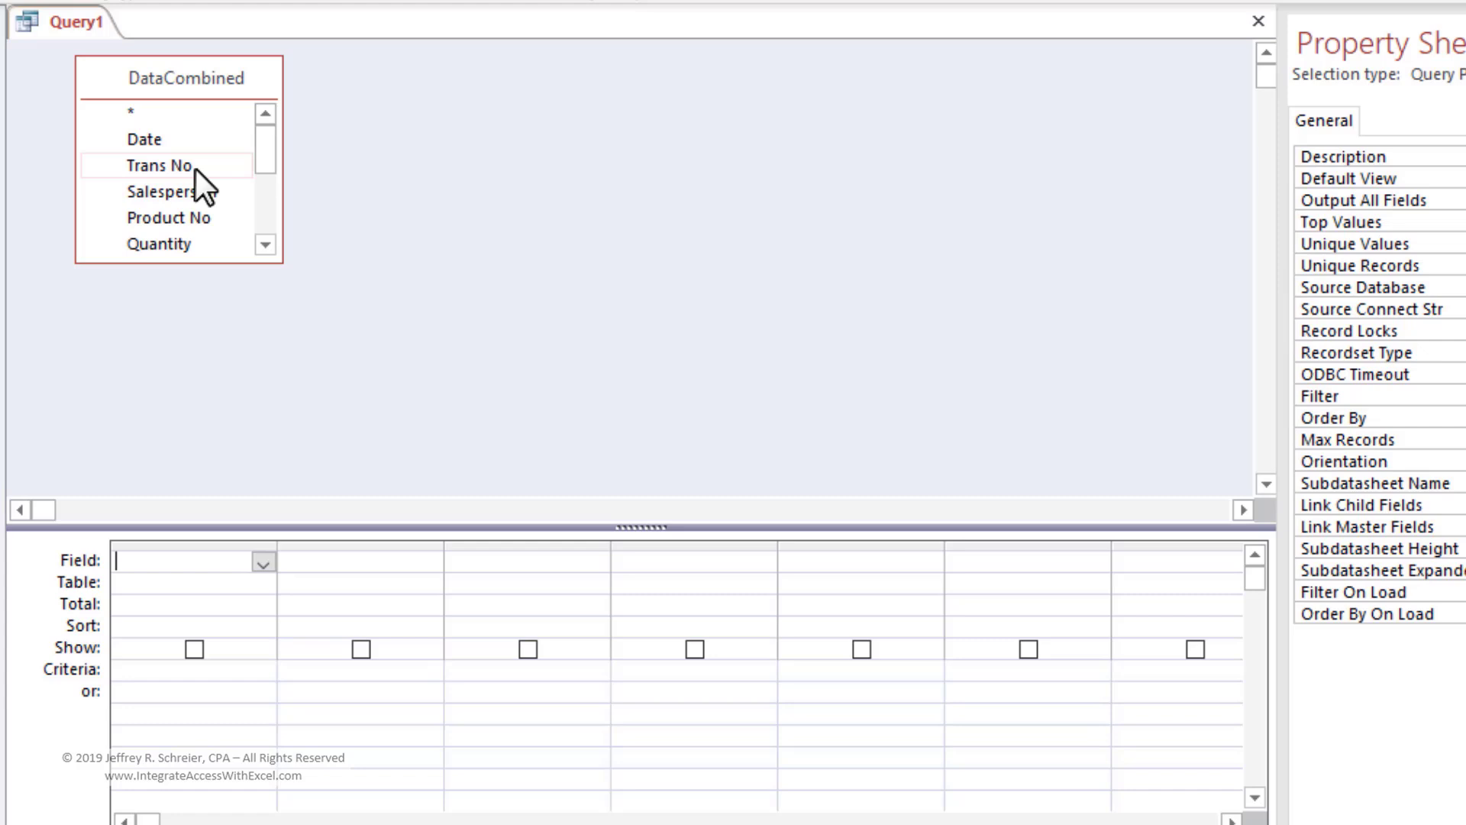
double_click(370, 292)
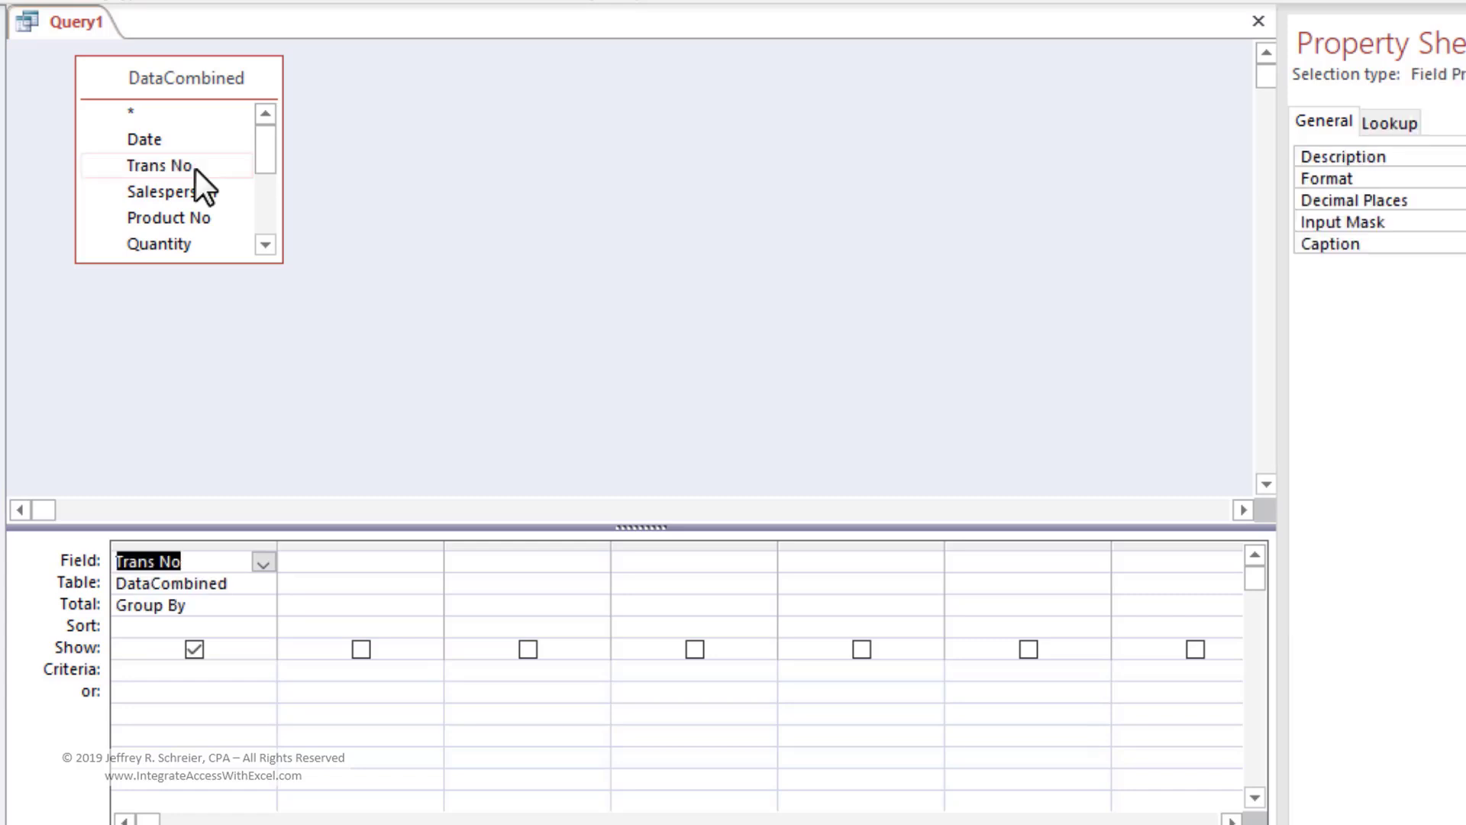
left_click_drag(268, 154, 250, 200)
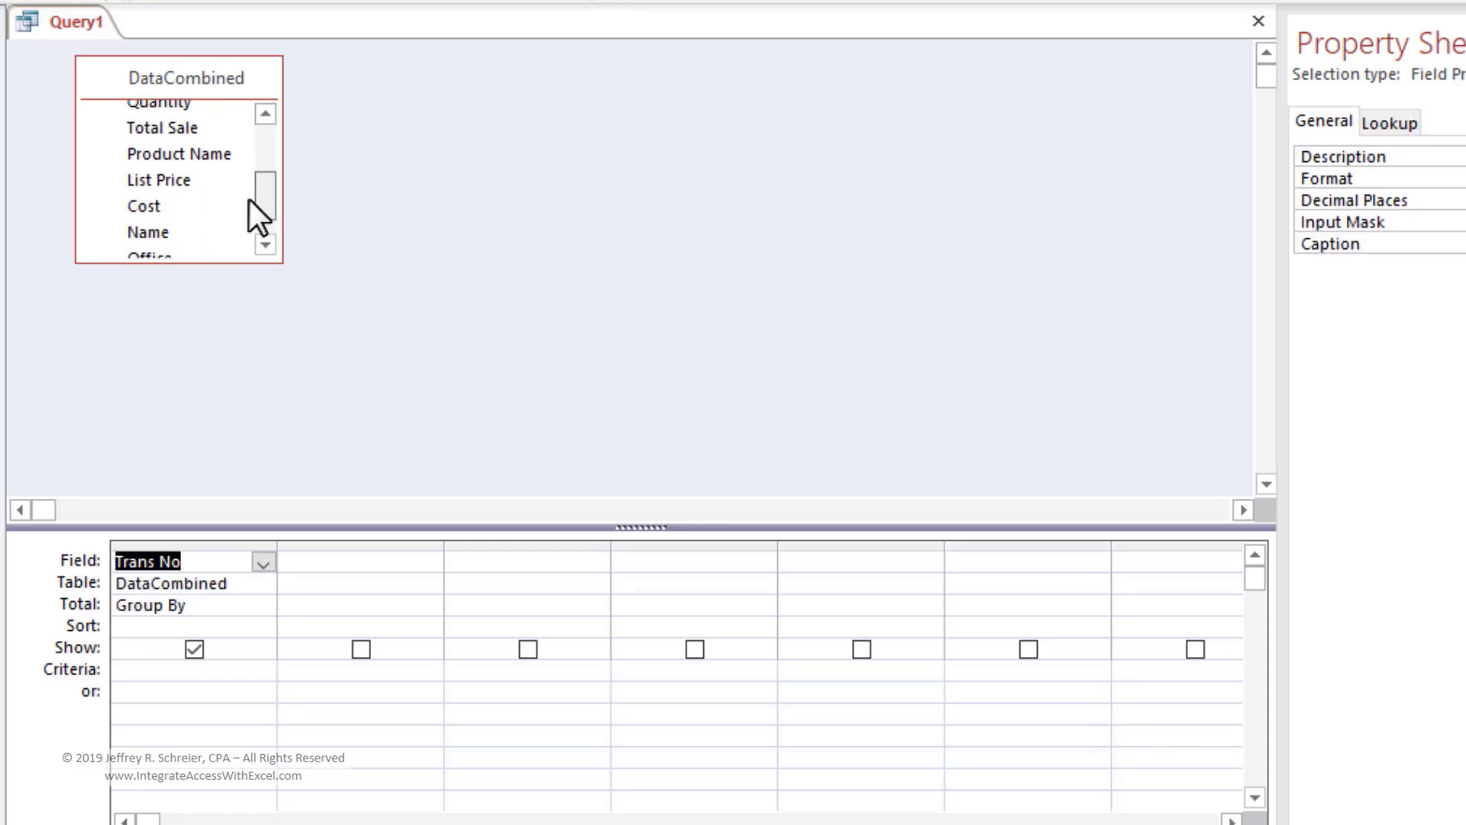
double_click(204, 131)
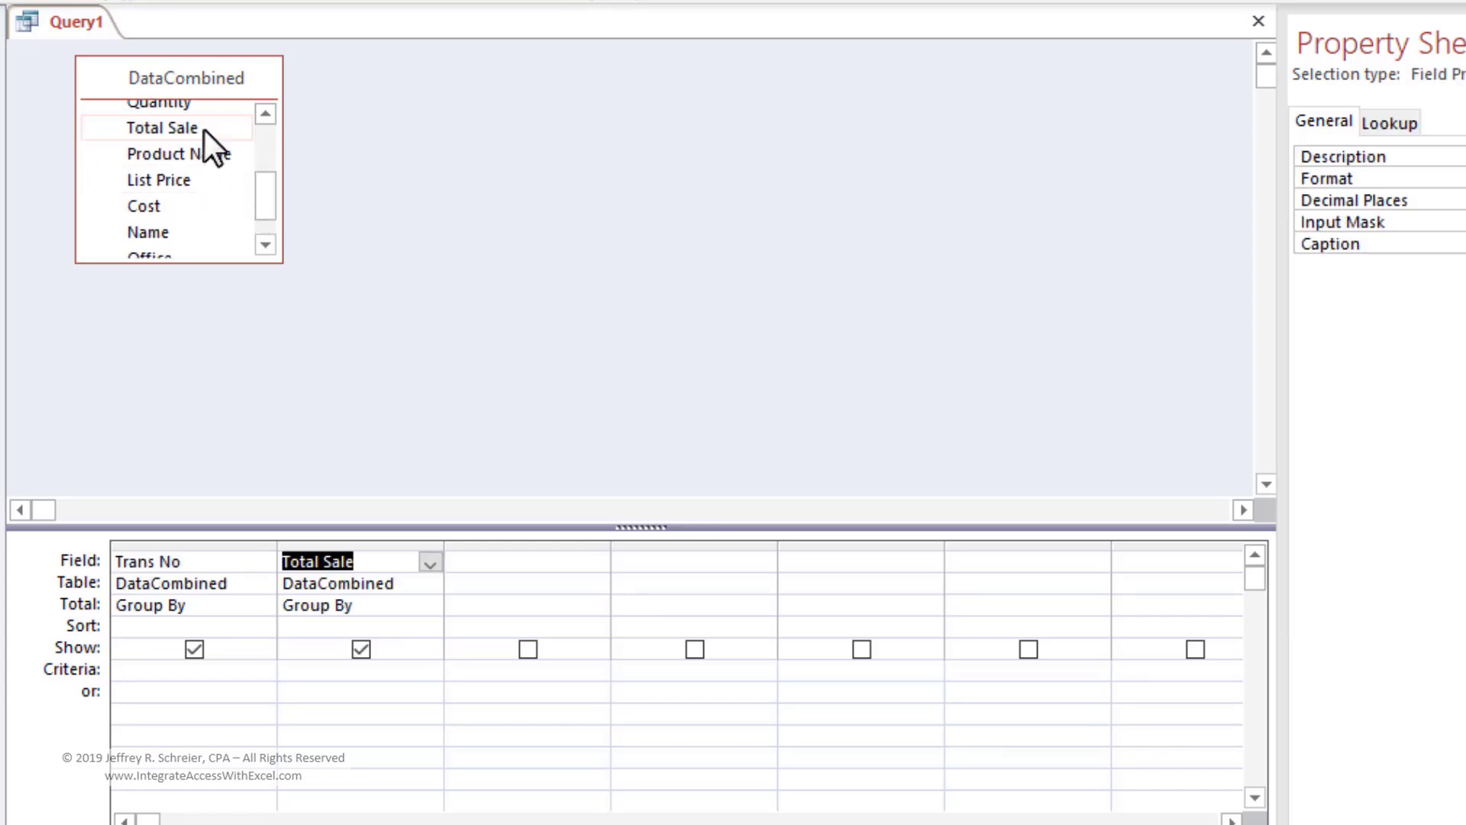
Set the totals to Count for Trans No and Sum for Total Sale, and run the query
left_click(262, 607)
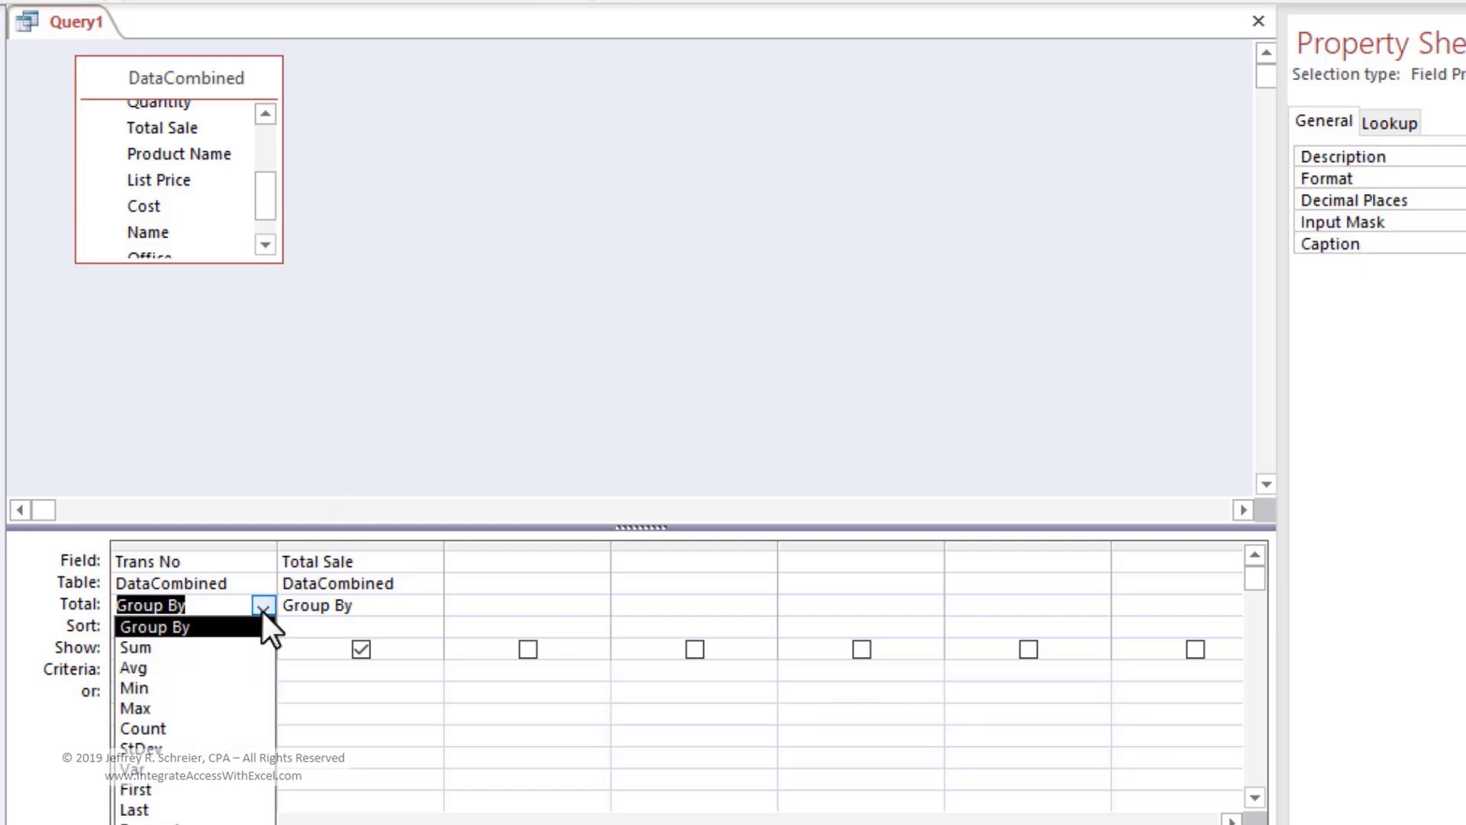
left_click(156, 727)
left_click(410, 605)
left_click(430, 606)
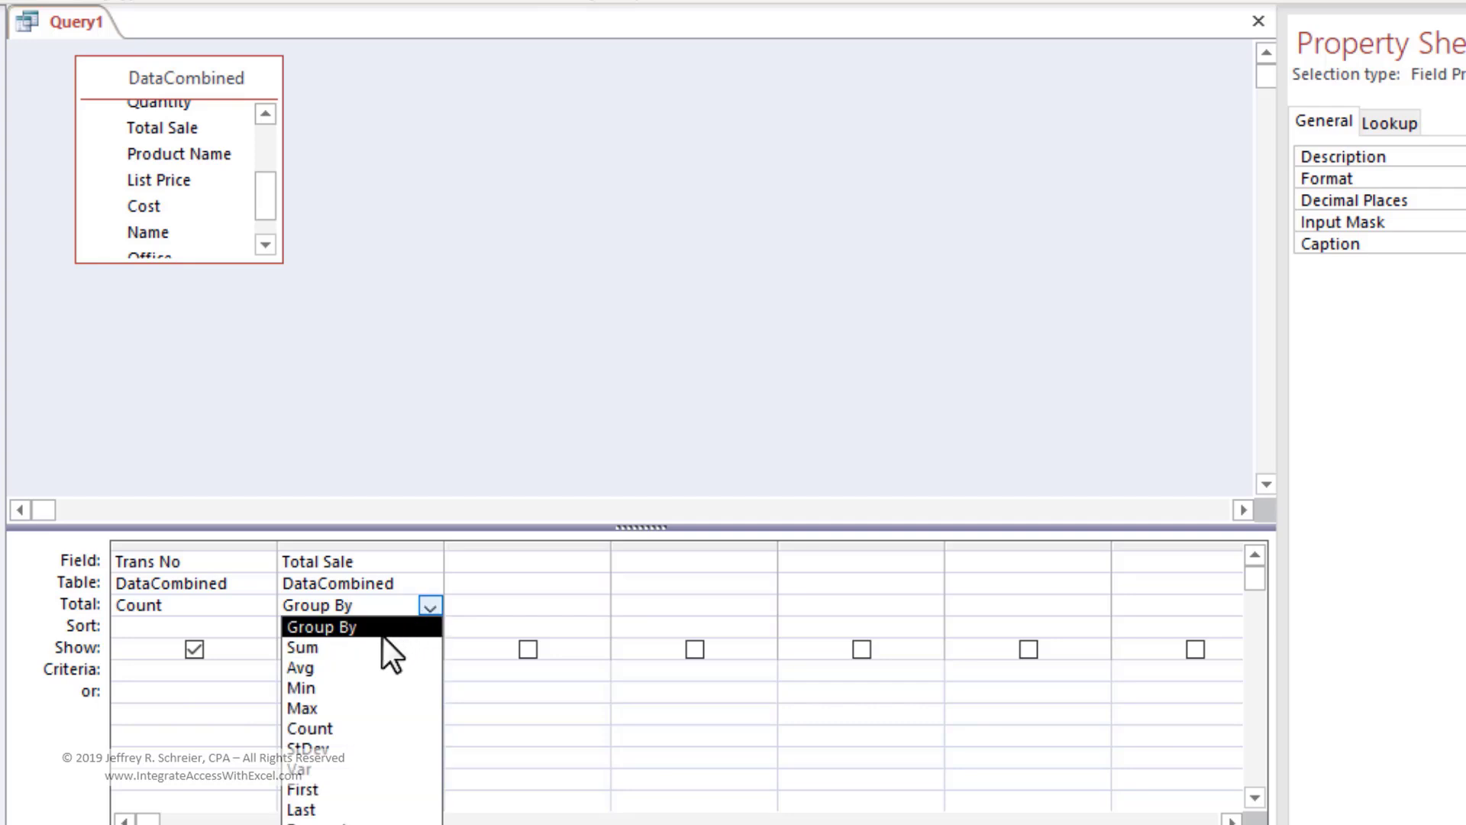
left_click(371, 649)
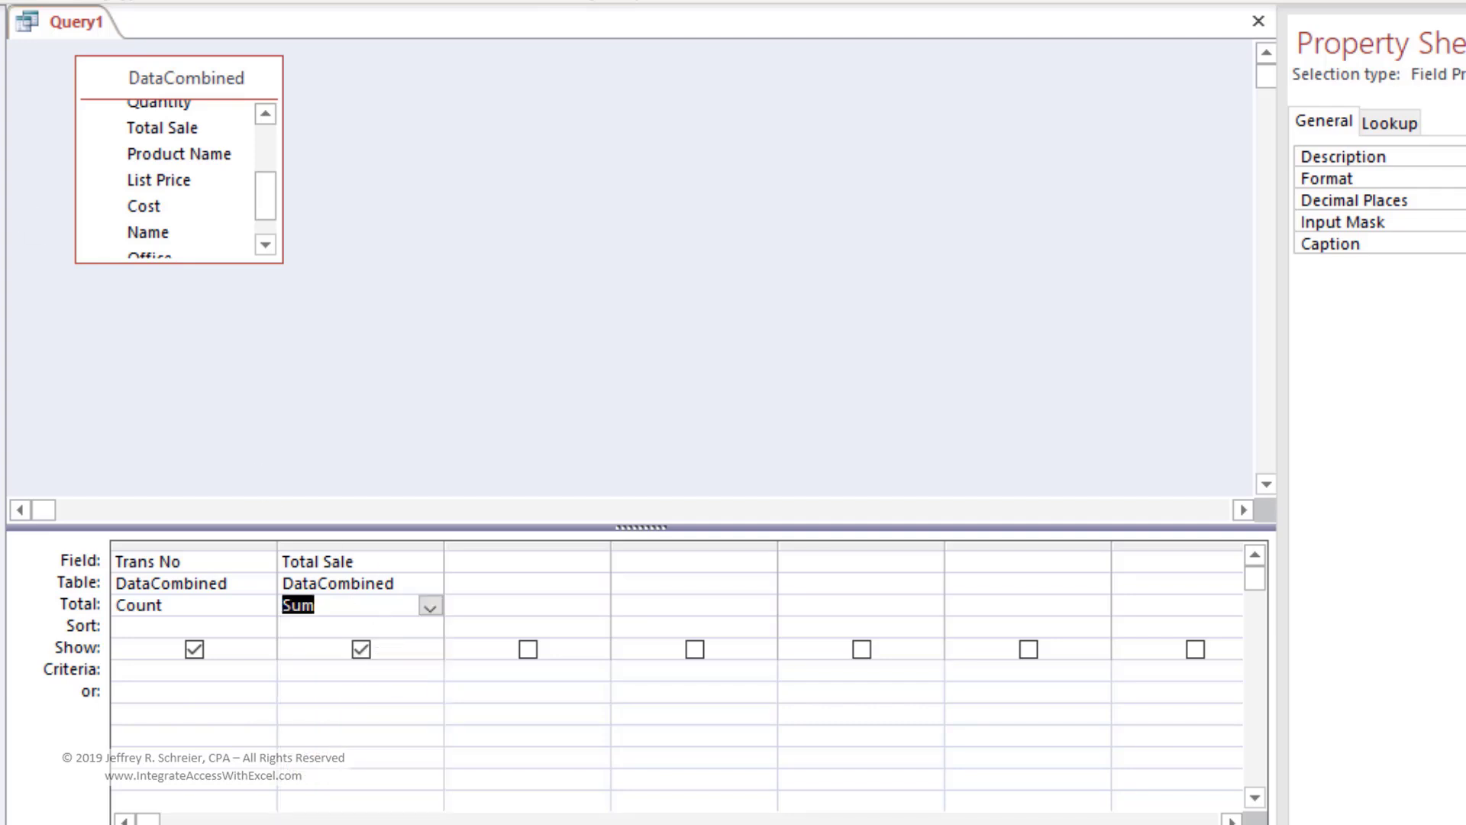
key("F5")
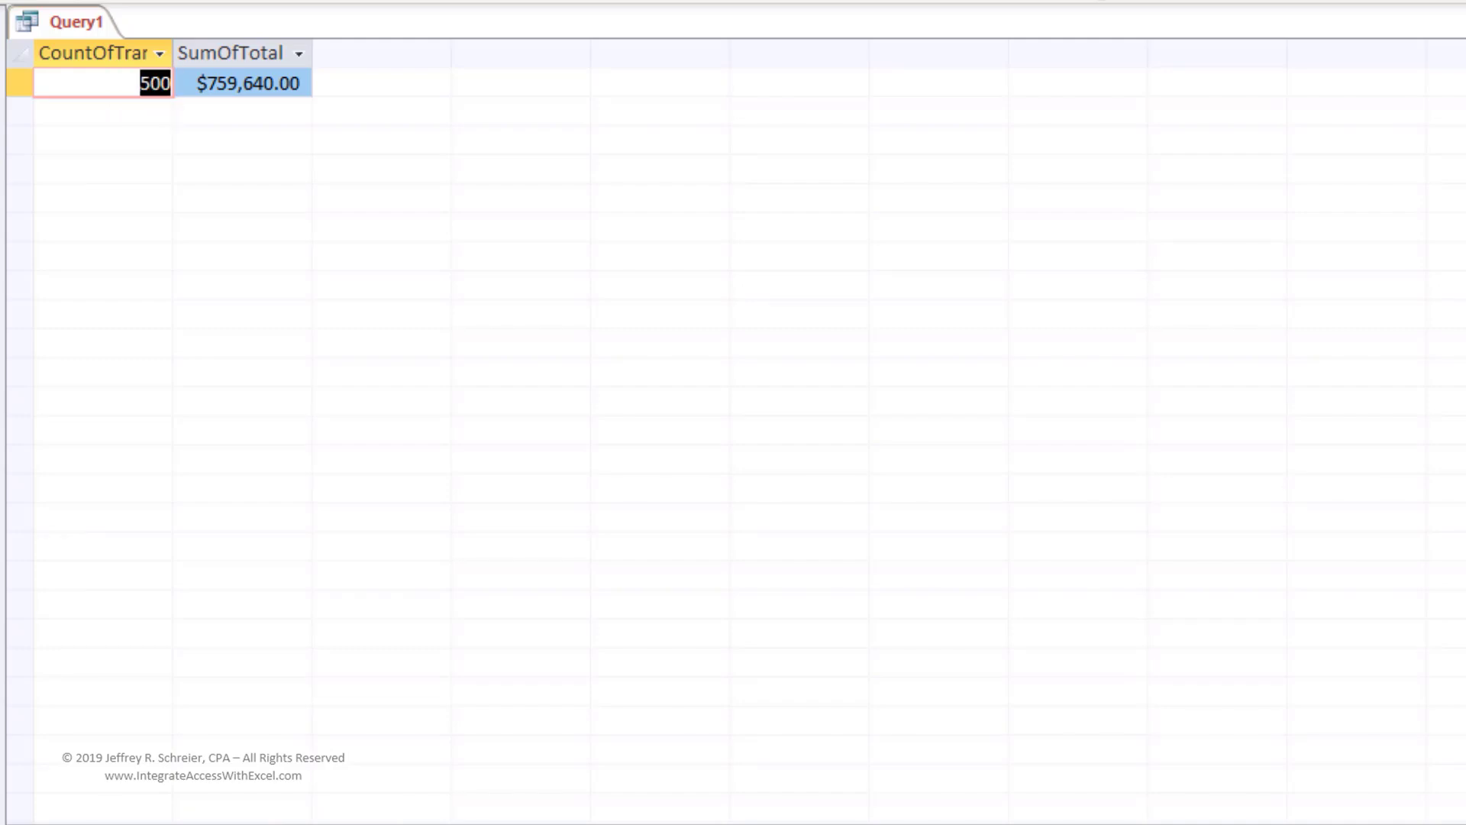
Close the new totals query, saving it under the name MathCheck
right_click(77, 19)
left_click(112, 70)
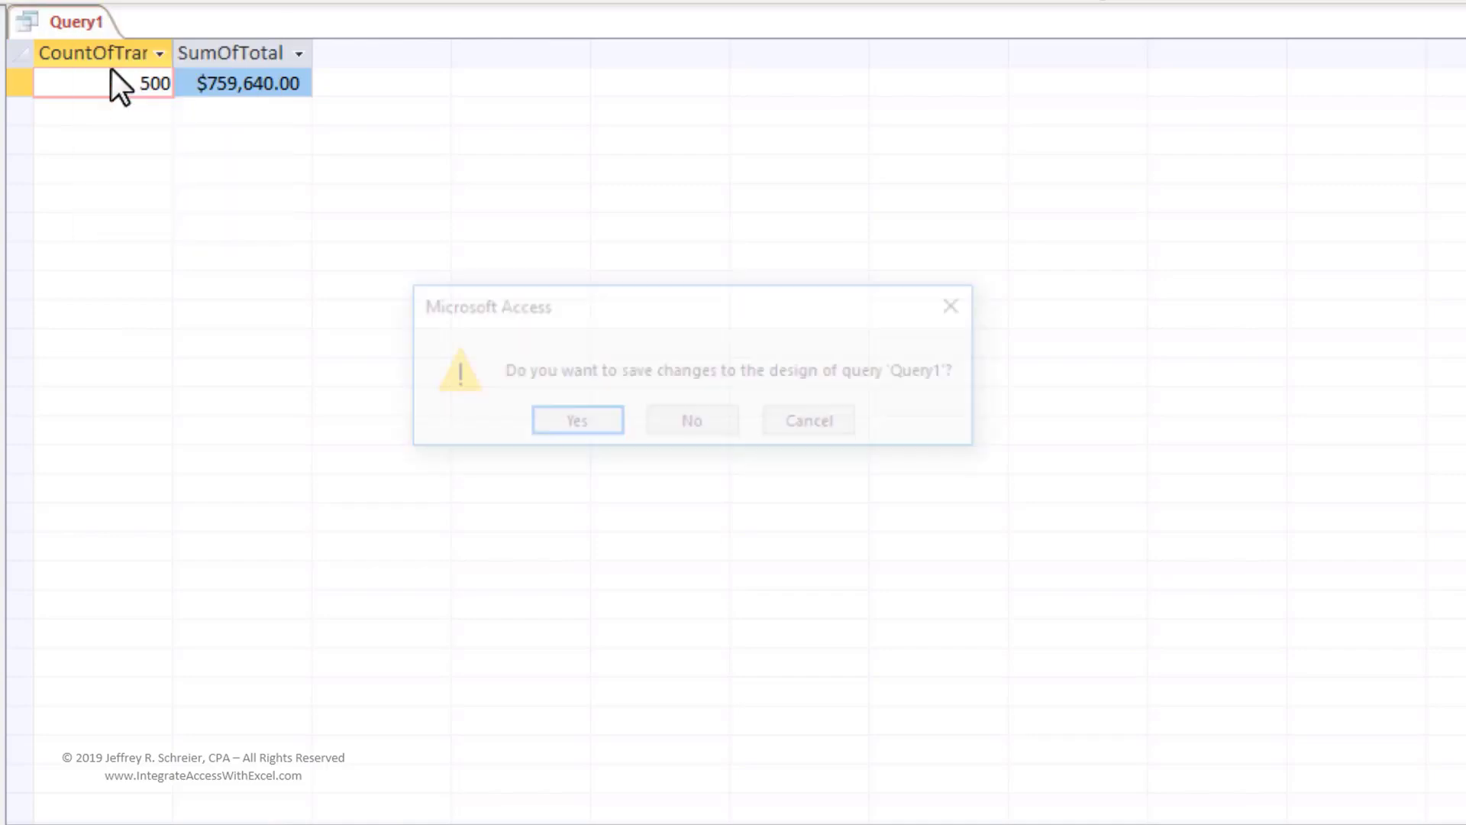
left_click(553, 407)
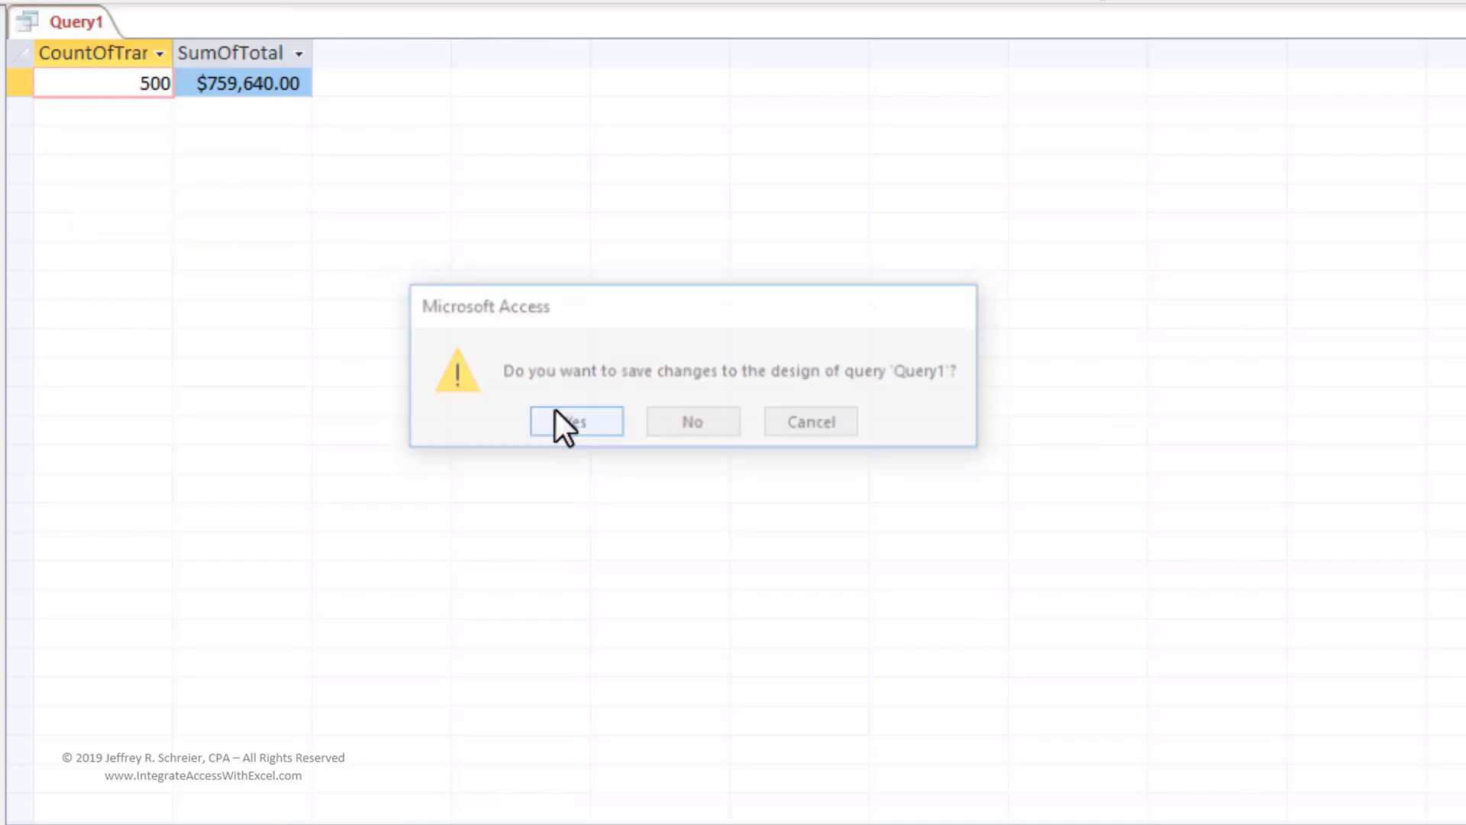
type("MathC")
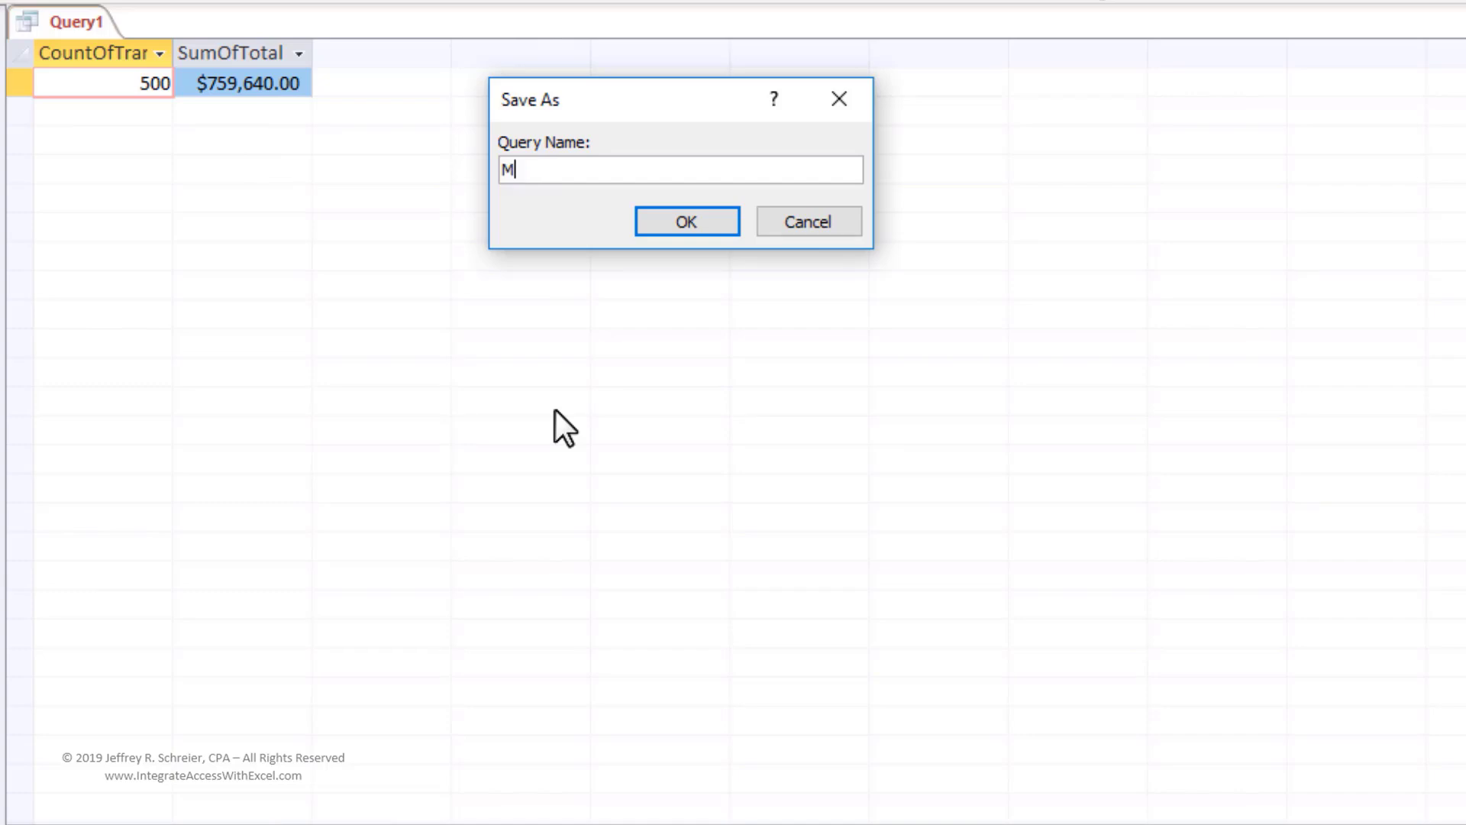
type("heck")
key("Return")
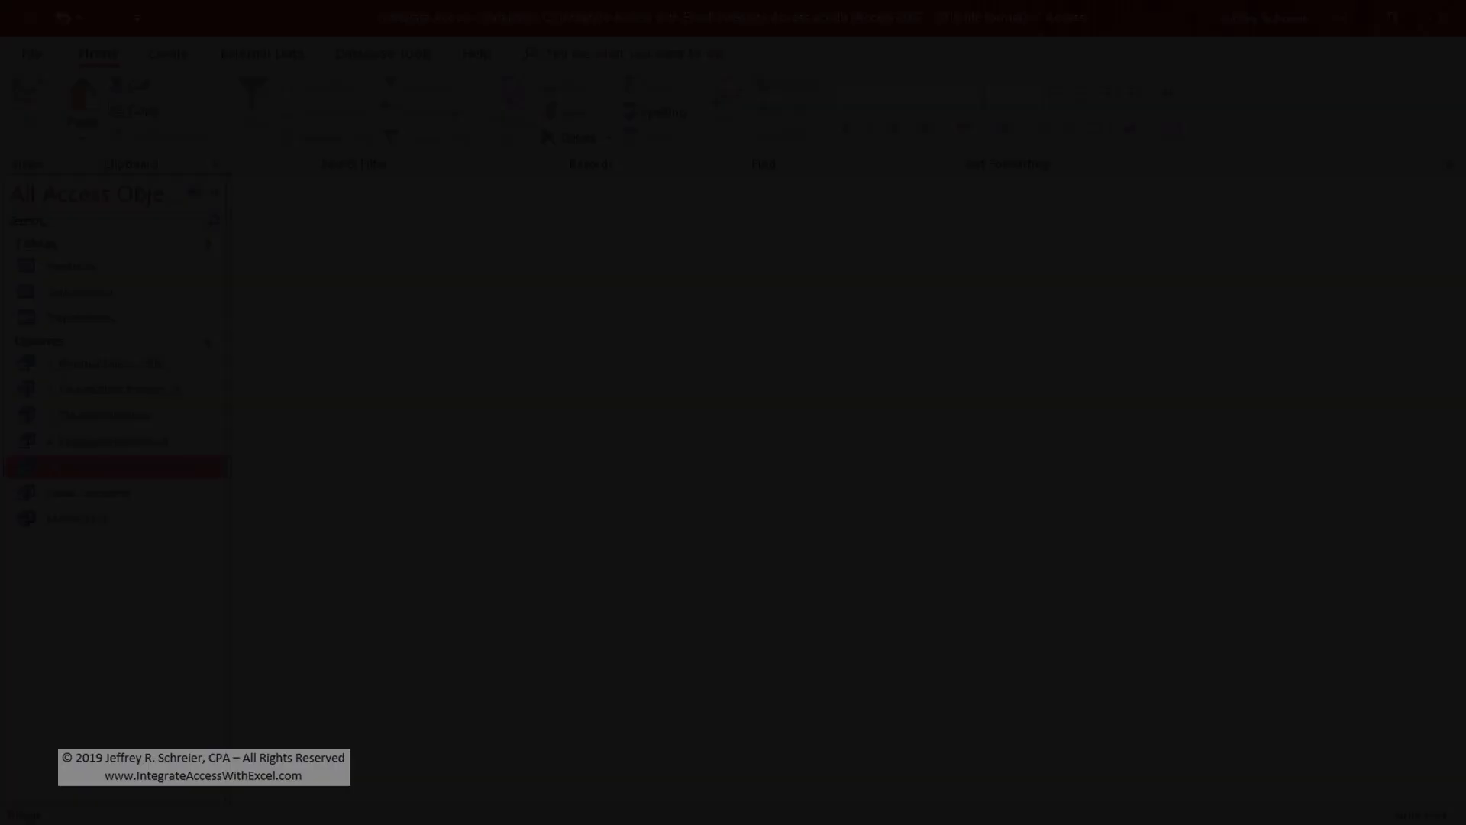